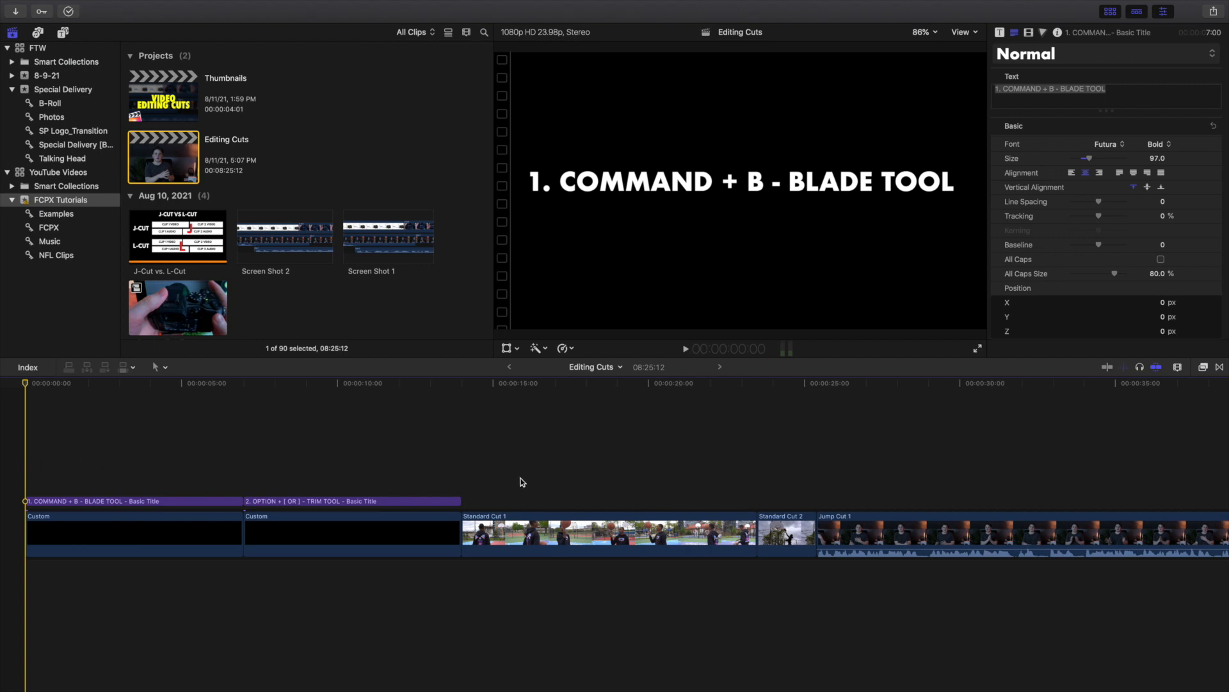
- Try splitting the Standard Cut 1 clip at 15:21 with the Blade tool, undo the split and return to the Select tool
{"action": "left_click", "coordinate": [521, 524]}
{"action": "left_click", "coordinate": [522, 526]}
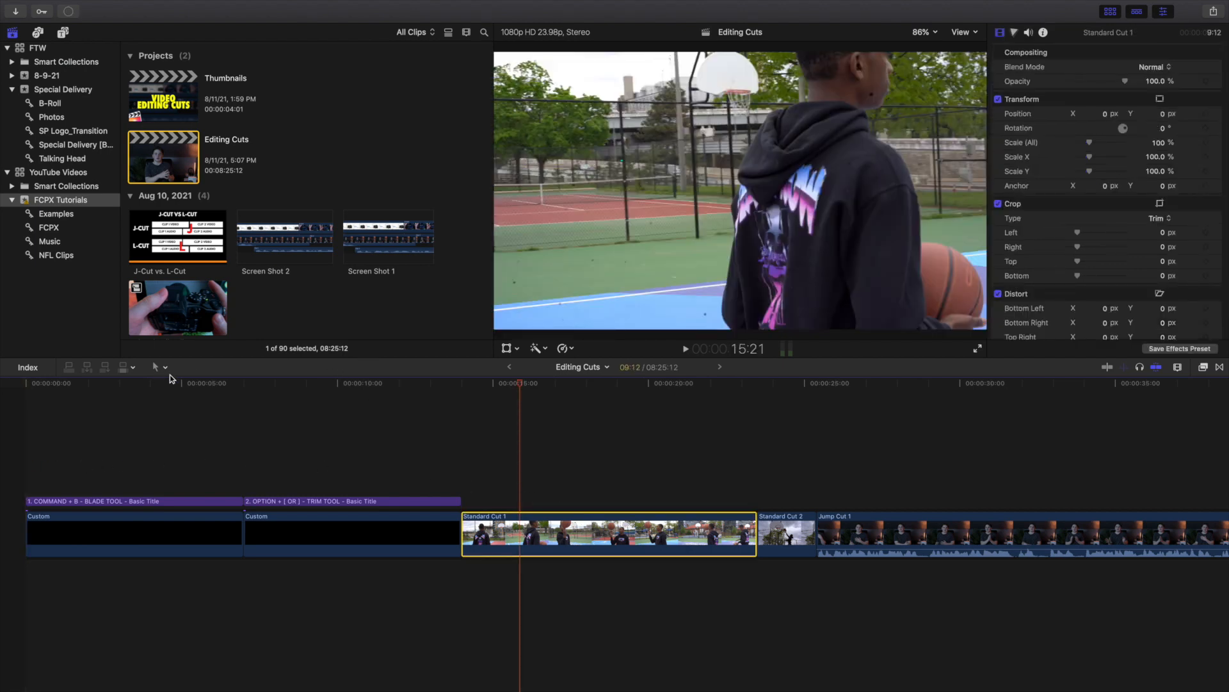
{"action": "left_click", "coordinate": [167, 368]}
{"action": "left_click", "coordinate": [171, 435]}
{"action": "left_click", "coordinate": [522, 532]}
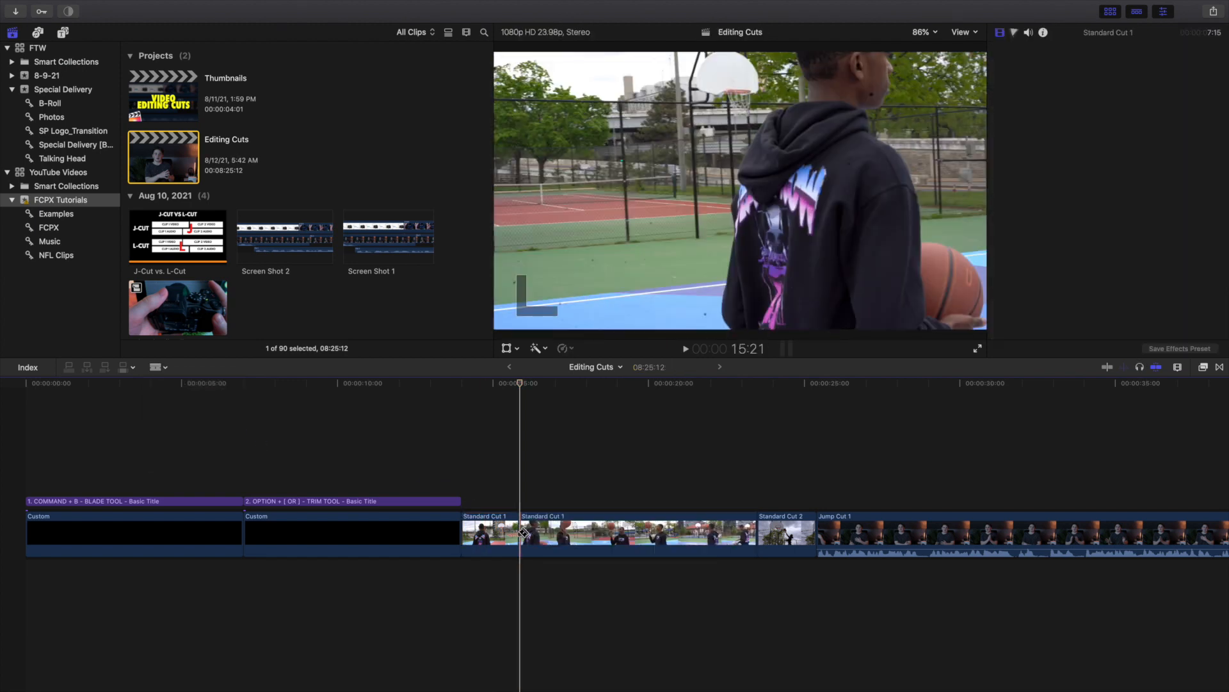
{"action": "key", "text": "super+z"}
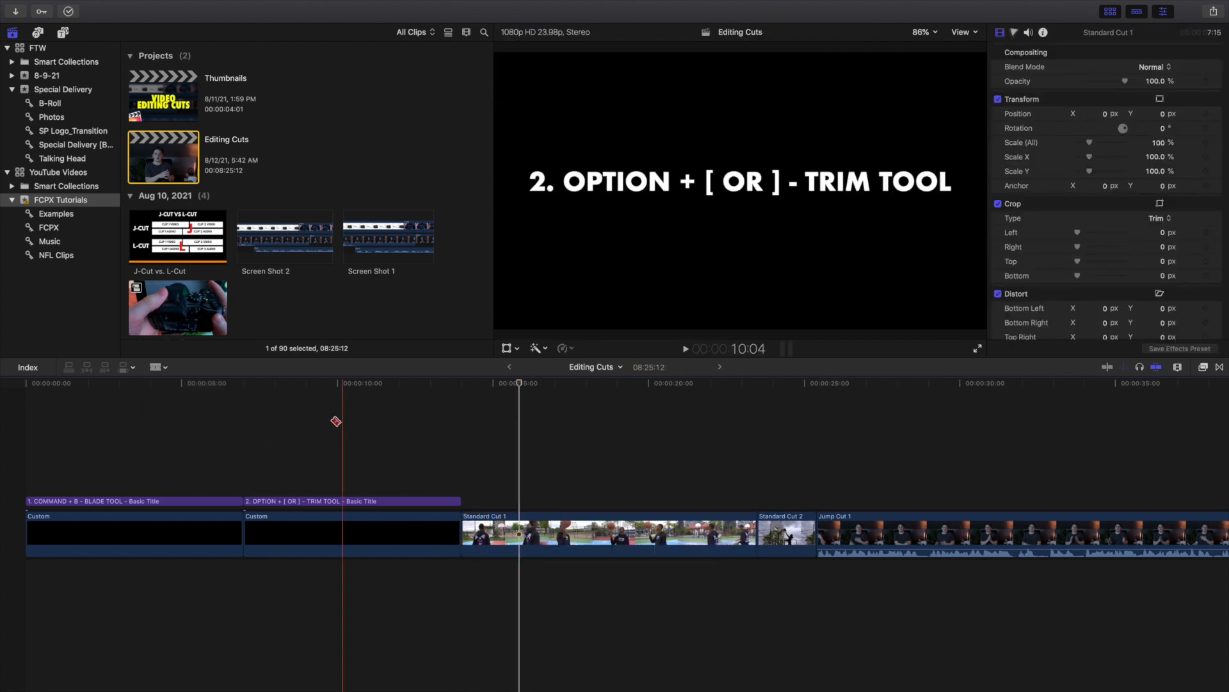
{"action": "key", "text": "a"}
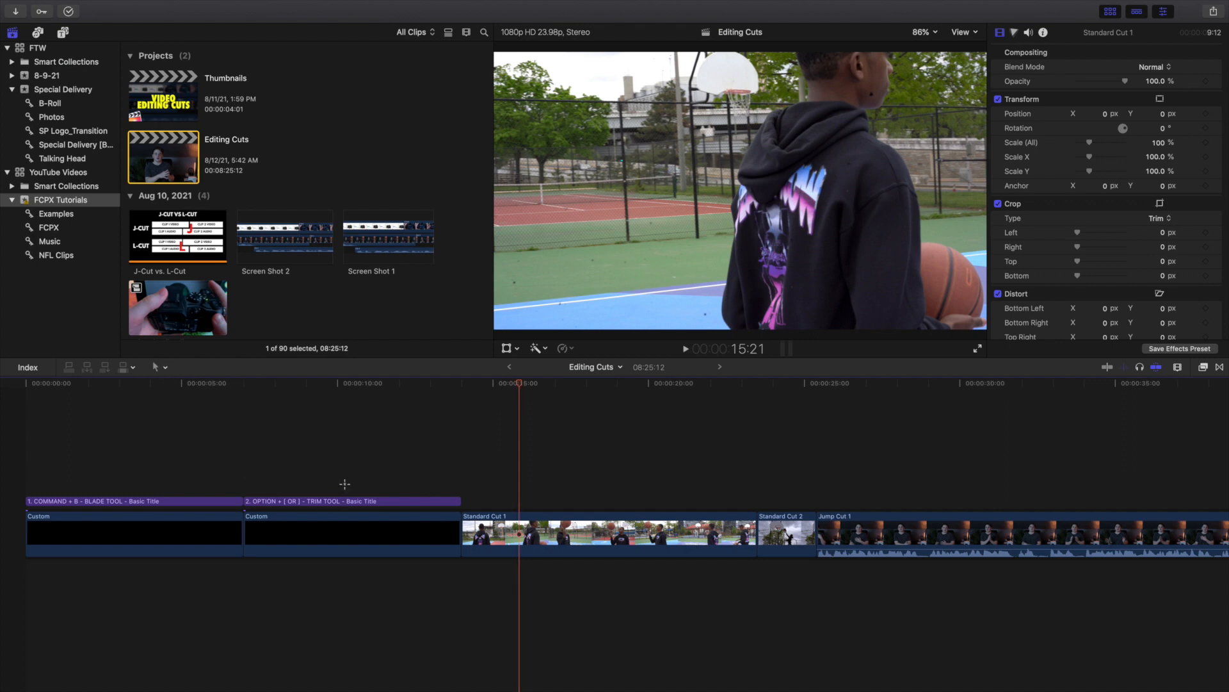
- Try splitting the Standard Cut 1 clip at the 18:18 playhead position with the Blade command
{"action": "left_click", "coordinate": [344, 487]}
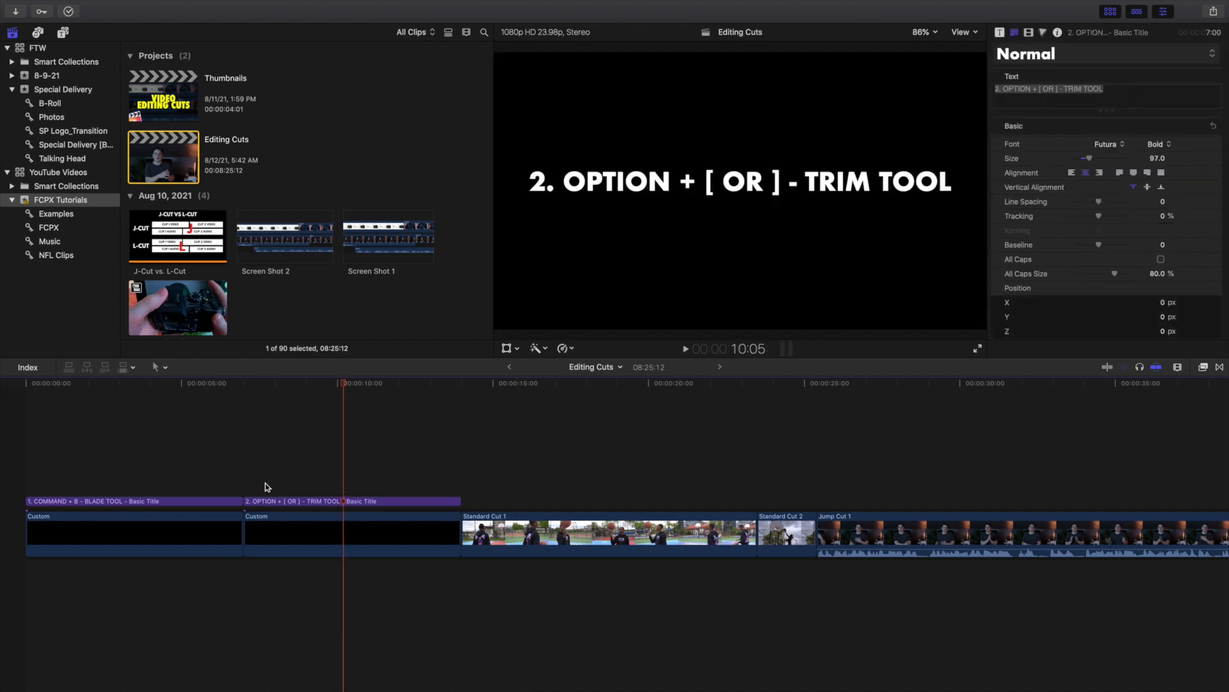
{"action": "key", "text": "Home"}
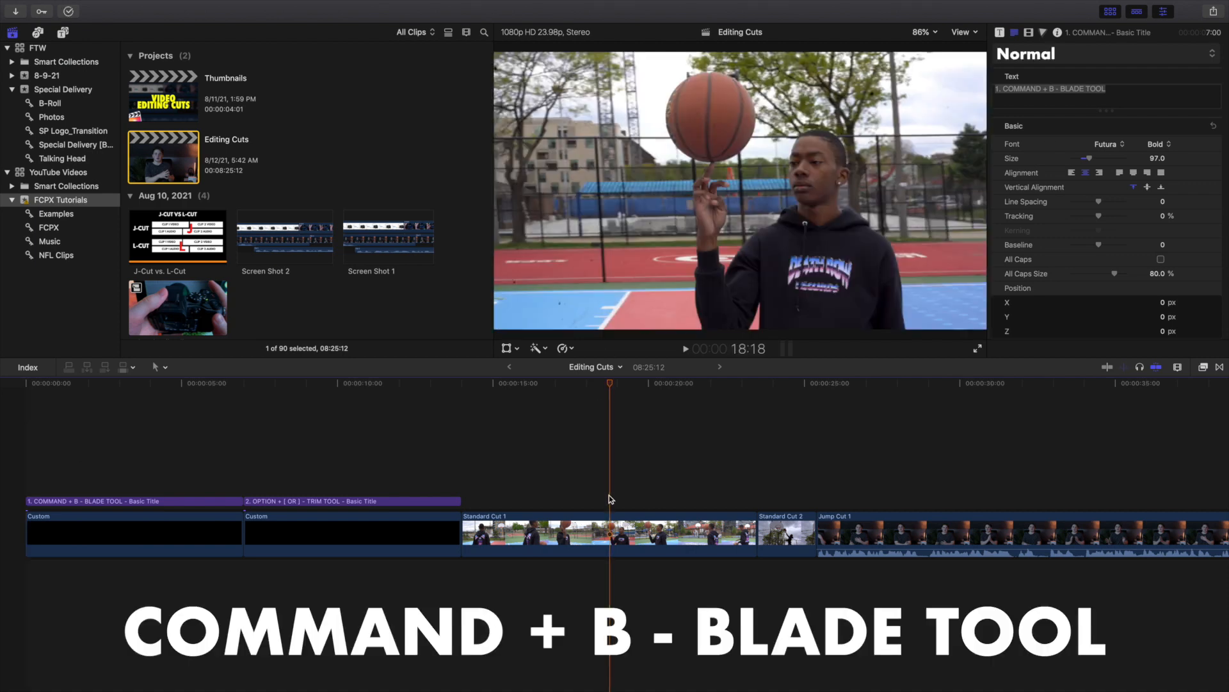
{"action": "left_click", "coordinate": [612, 530]}
{"action": "key", "text": "super+b"}
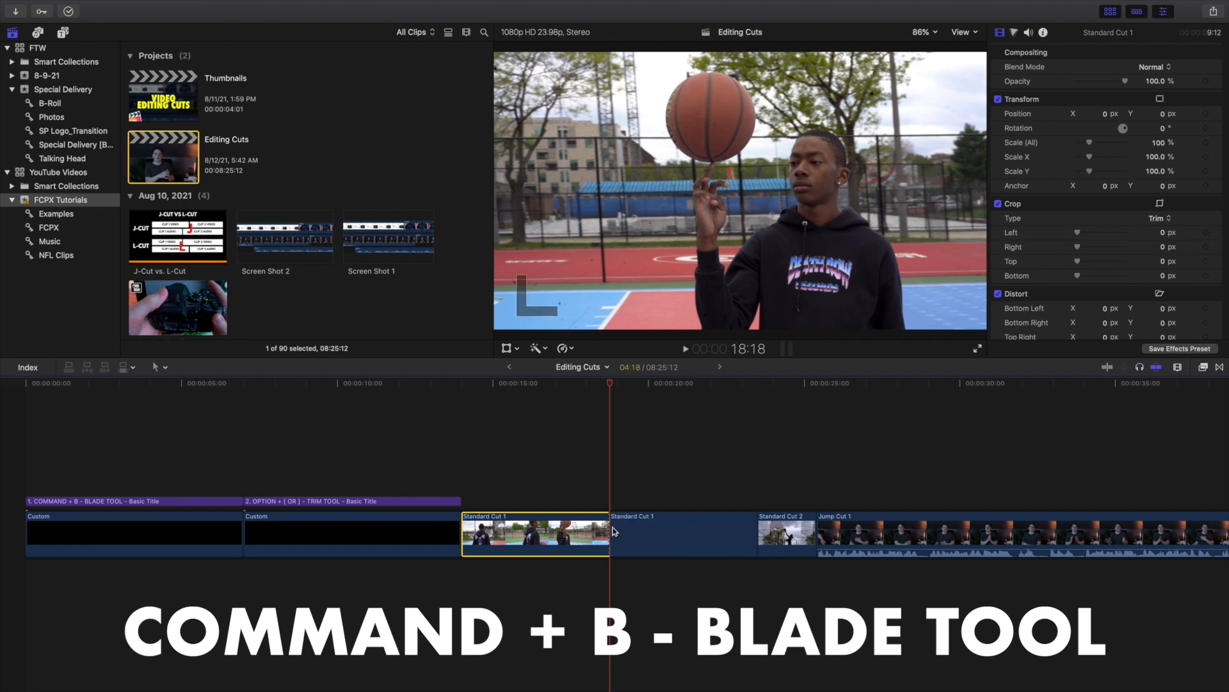
{"action": "left_click", "coordinate": [635, 528]}
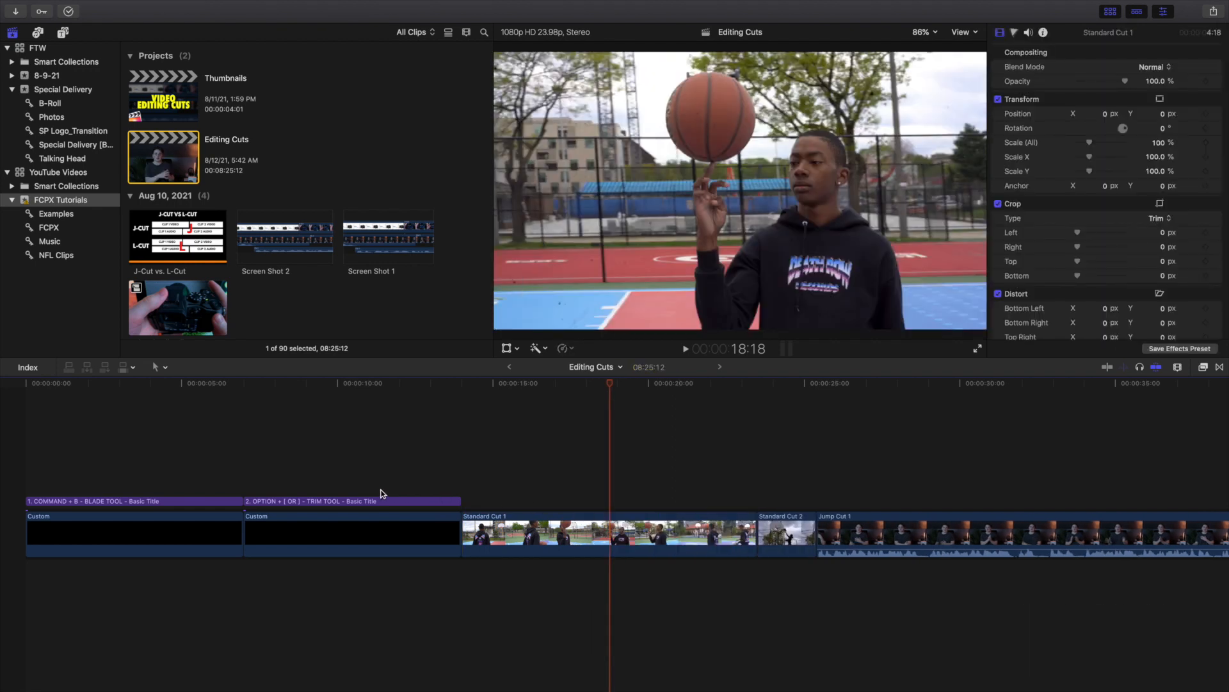
- Try trimming the start of the Standard Cut 1 clip to the playhead at 18:21, and undo the trim
{"action": "left_click", "coordinate": [346, 479]}
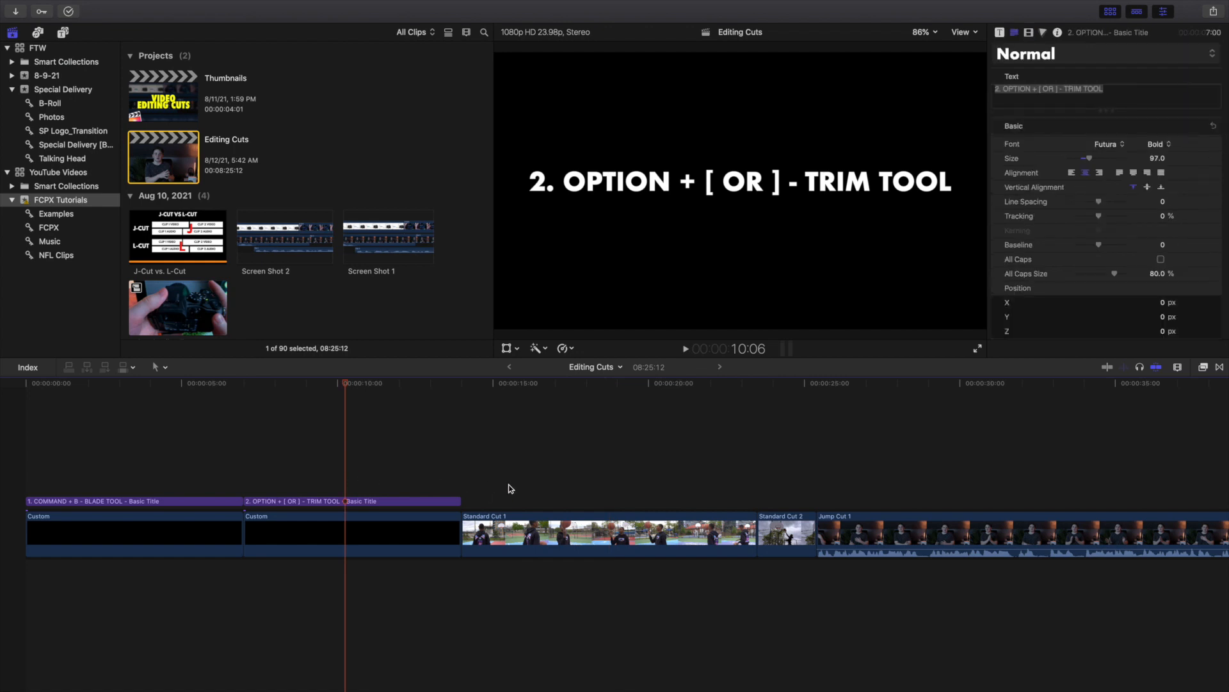
{"action": "left_click", "coordinate": [615, 522]}
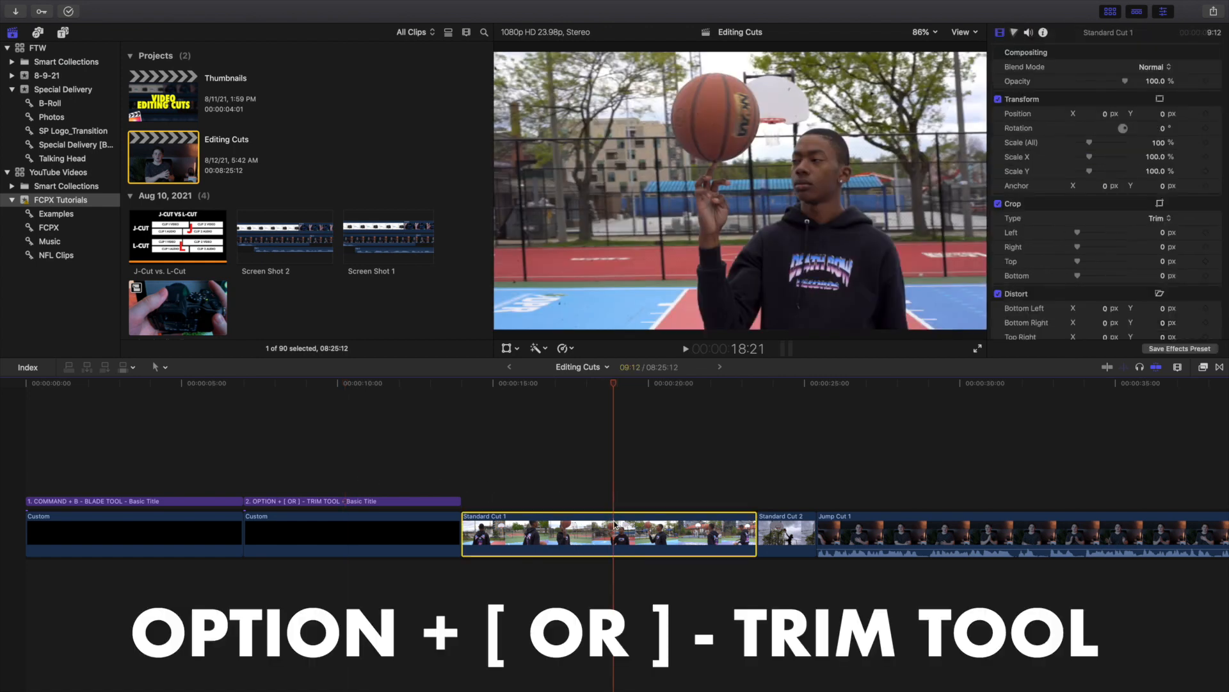
{"action": "key", "text": "alt+bracketleft"}
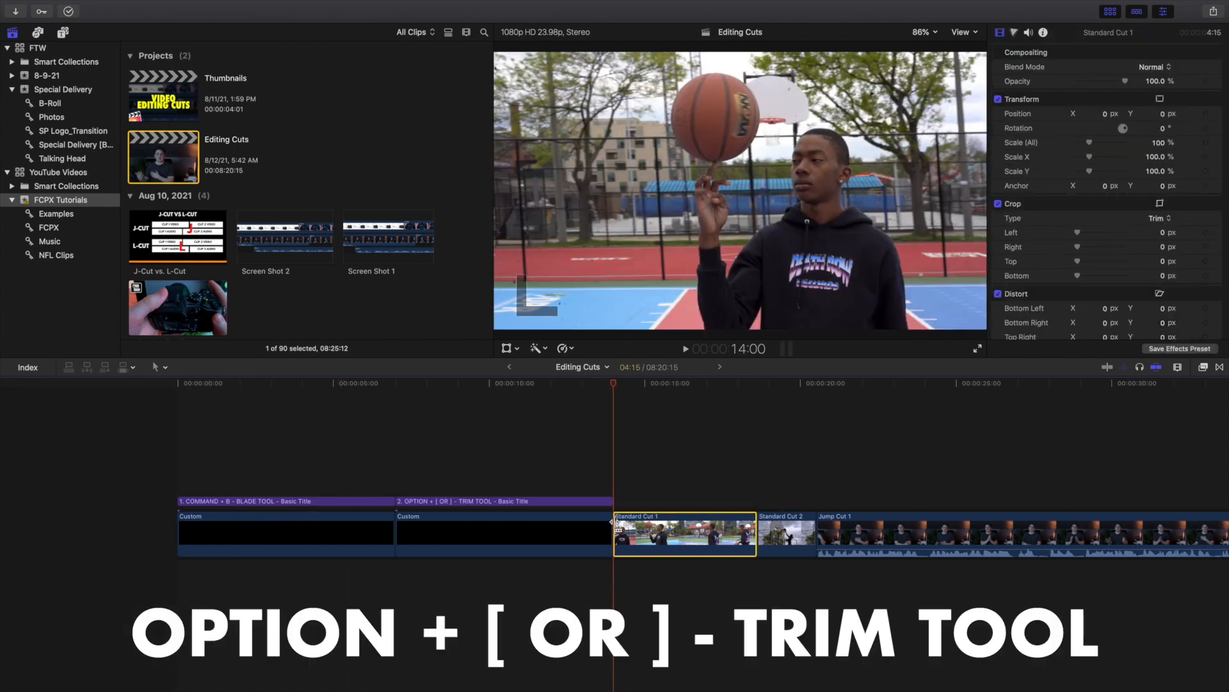
{"action": "key", "text": "super+z"}
{"action": "scroll", "coordinate": [769, 538], "scroll_direction": "right", "scroll_amount": 1}
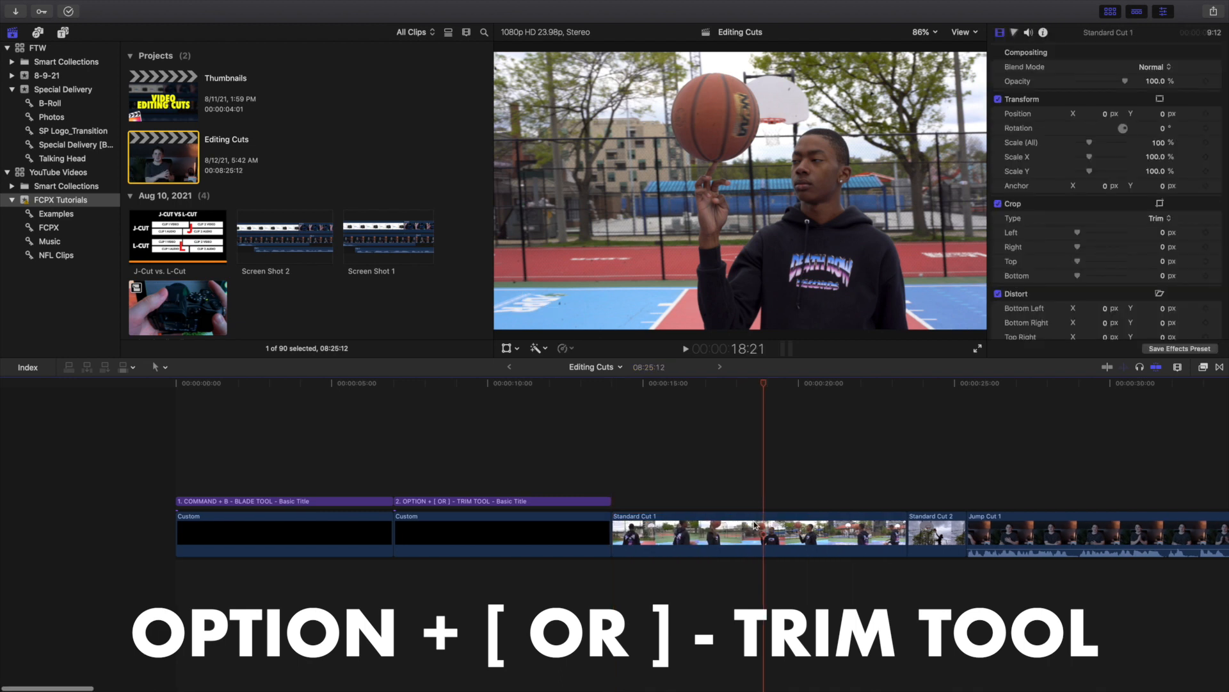
- Try trimming the end of the Standard Cut 1 clip to the playhead at 18:21, and undo the trim
{"action": "left_click", "coordinate": [769, 538]}
{"action": "key", "text": "alt+bracketright"}
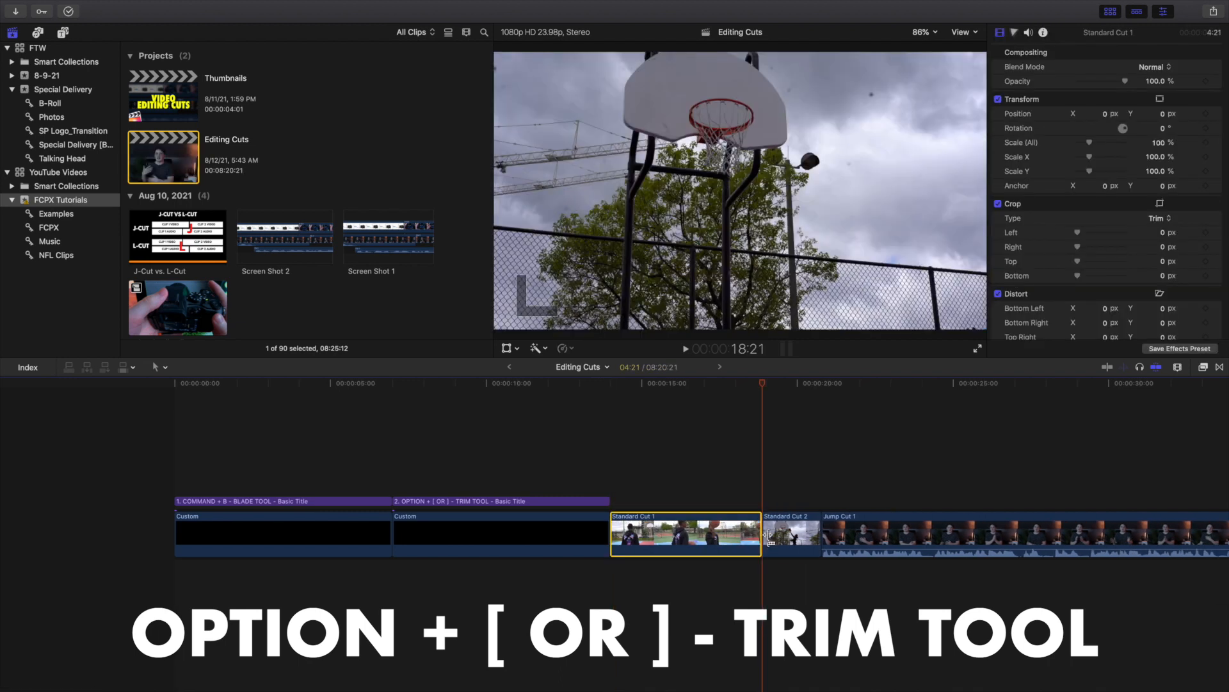
{"action": "key", "text": "super+z"}
{"action": "left_click", "coordinate": [478, 470]}
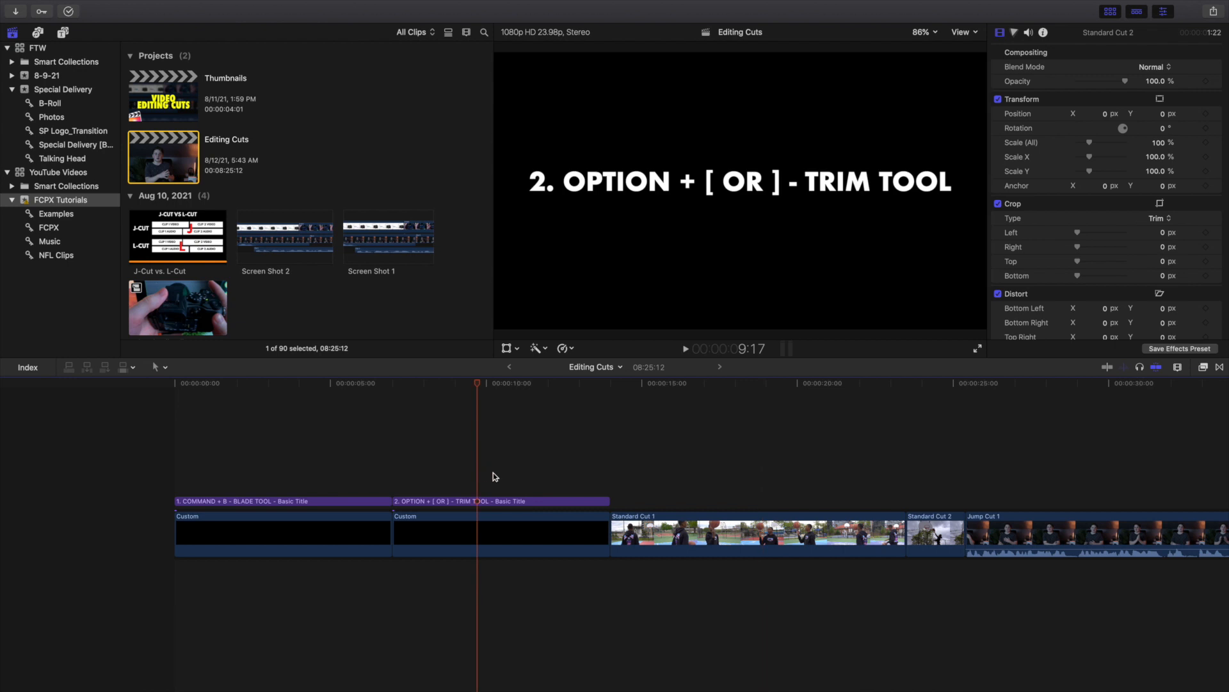
{"action": "scroll", "coordinate": [493, 473], "scroll_direction": "right", "scroll_amount": 3}
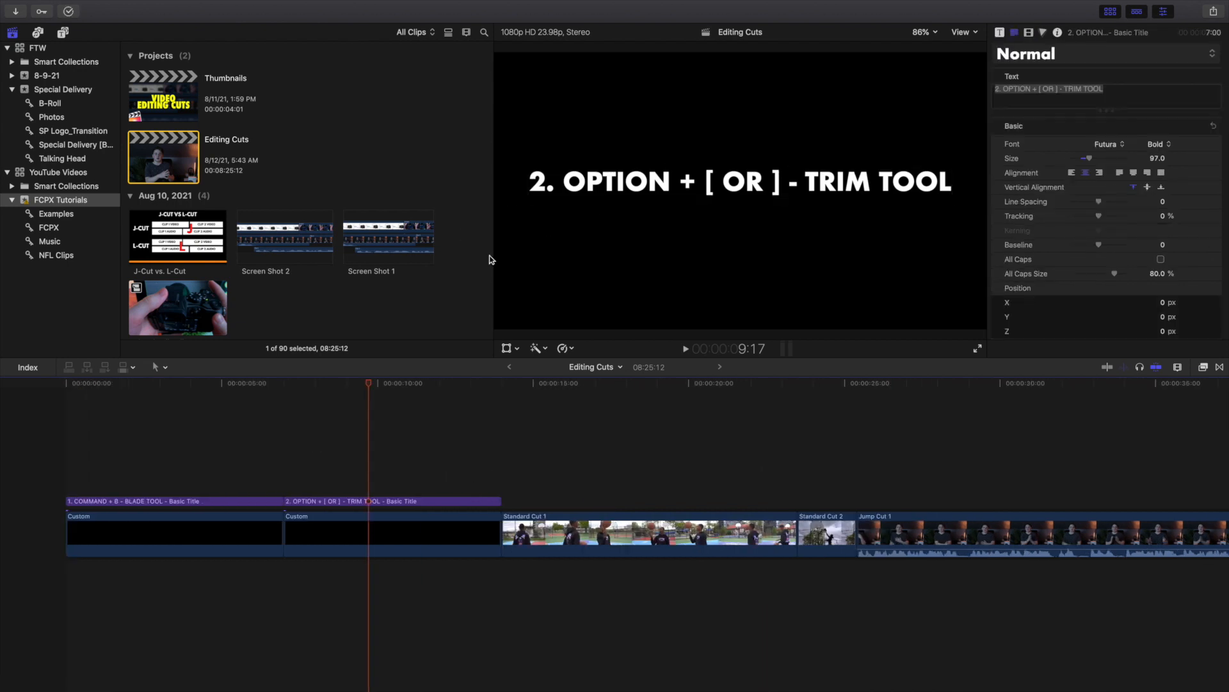
{"action": "left_click", "coordinate": [169, 425]}
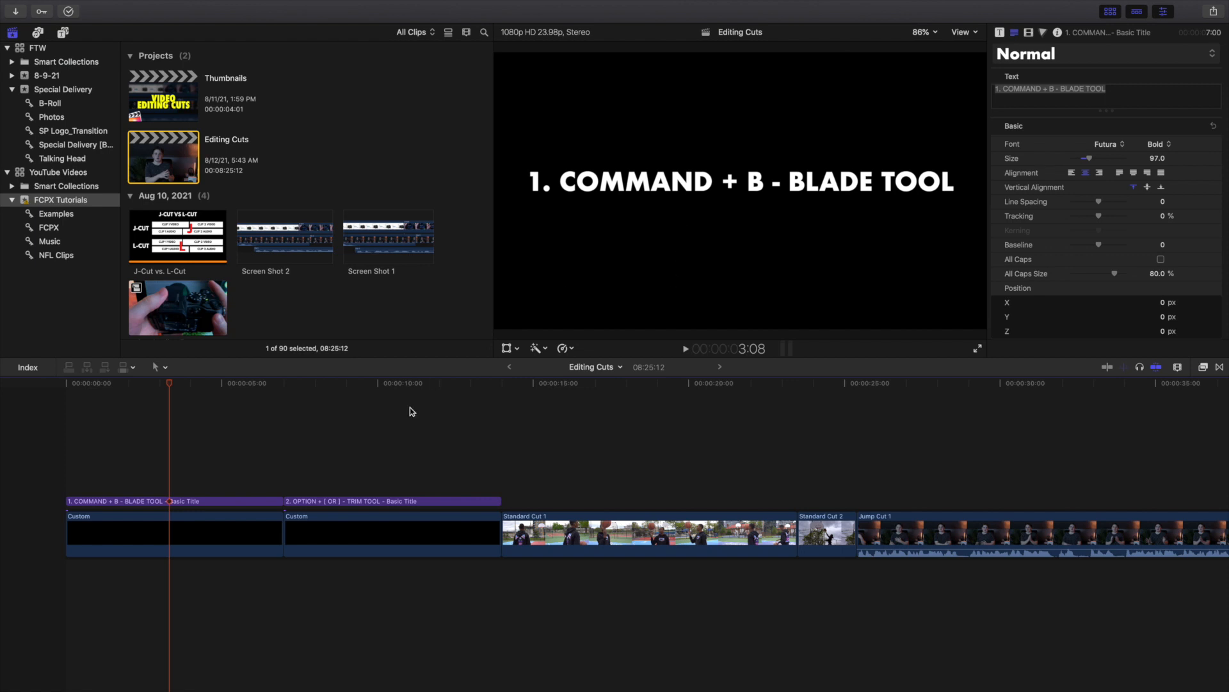
{"action": "left_click", "coordinate": [366, 452]}
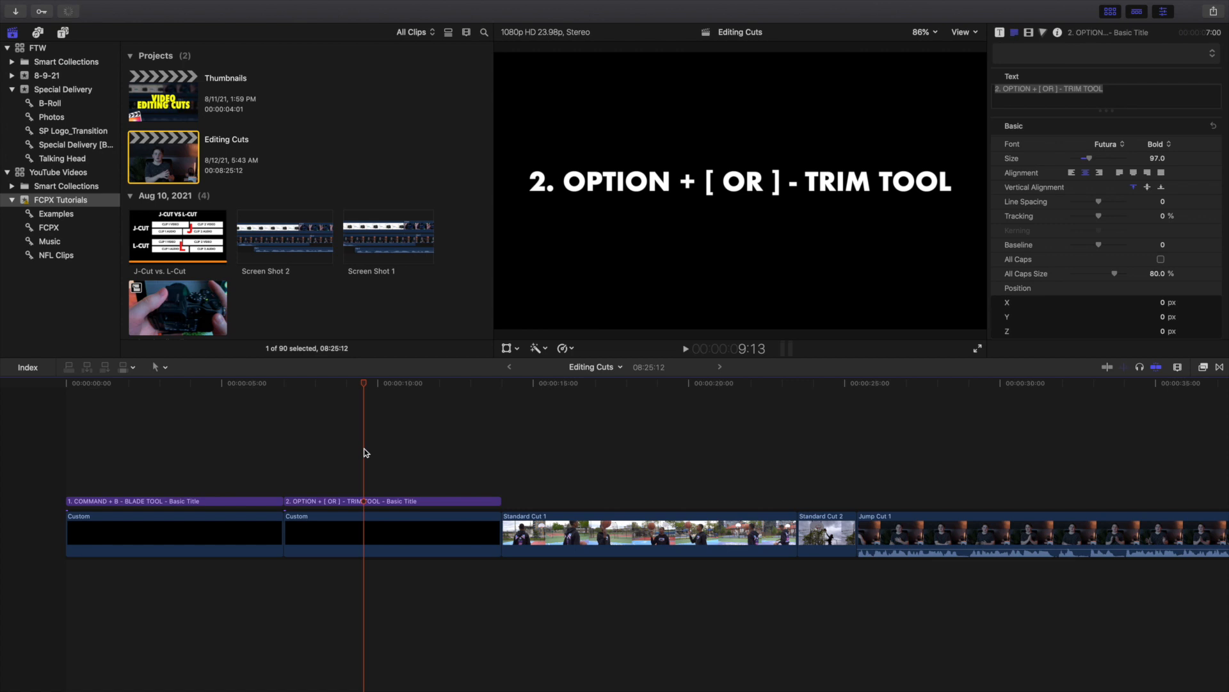
{"action": "scroll", "coordinate": [365, 453], "scroll_direction": "right", "scroll_amount": 2}
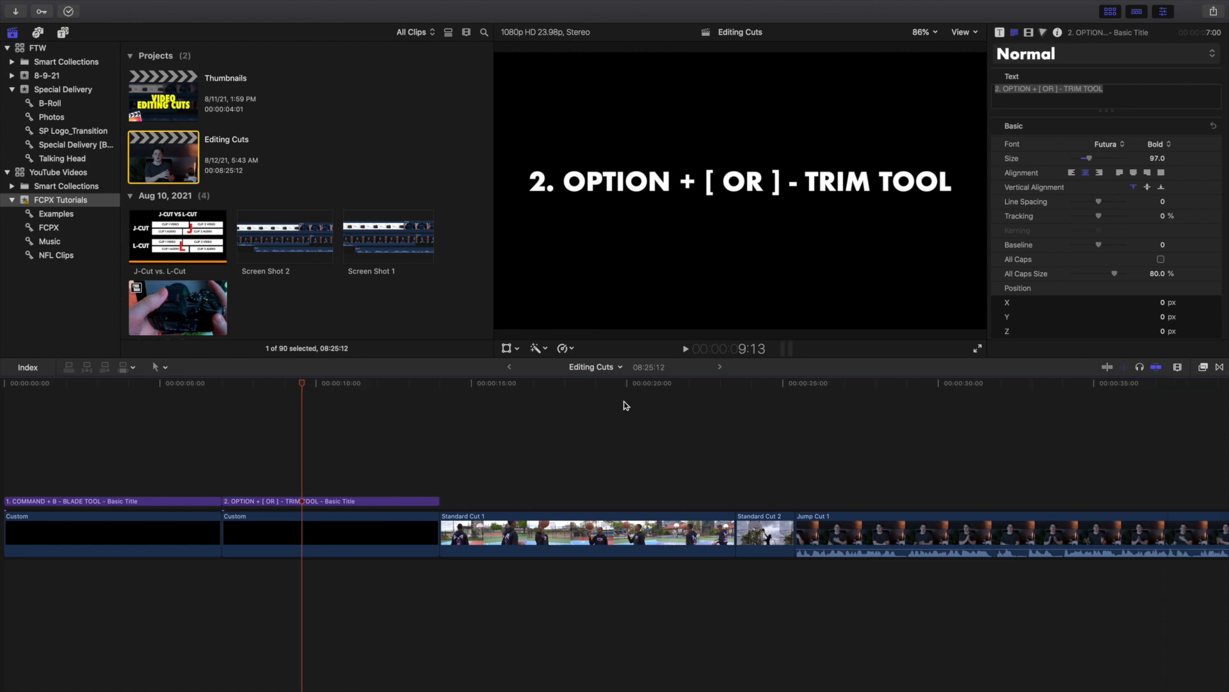
- Play the Standard Cut 1 clip from its start at 14:00 and trim its beginning to the playhead at 17:12
{"action": "left_click", "coordinate": [441, 459]}
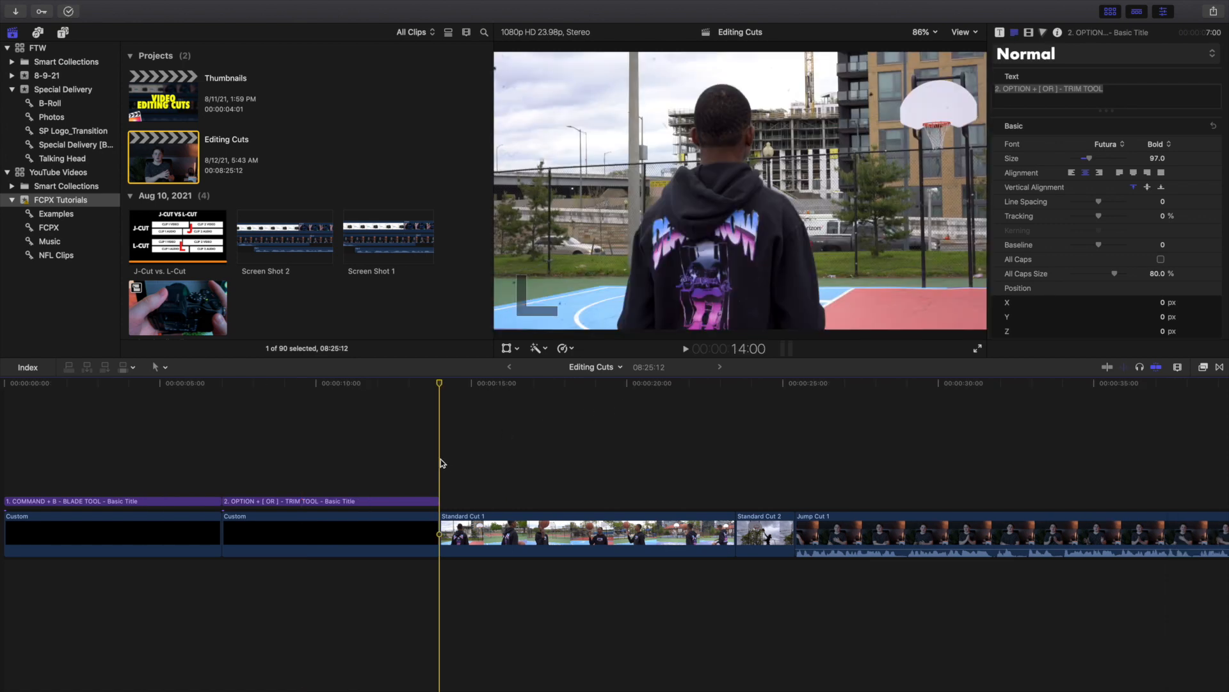
{"action": "key", "text": "l"}
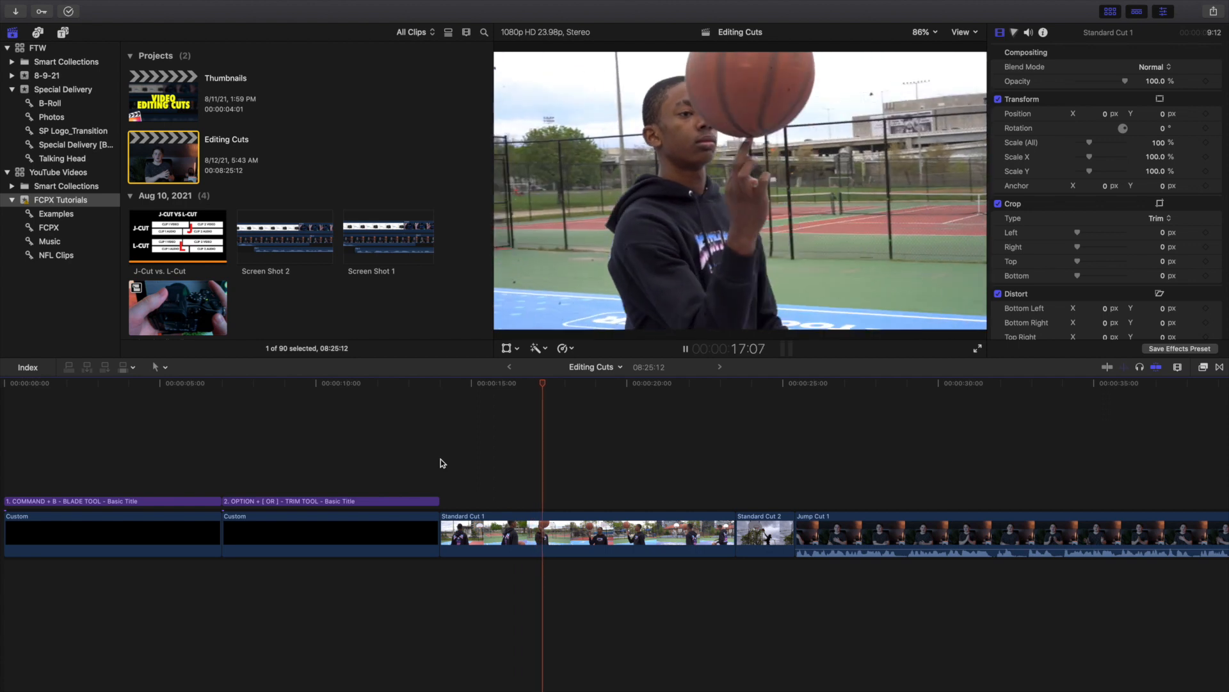
{"action": "key", "text": "space"}
{"action": "left_click", "coordinate": [548, 526]}
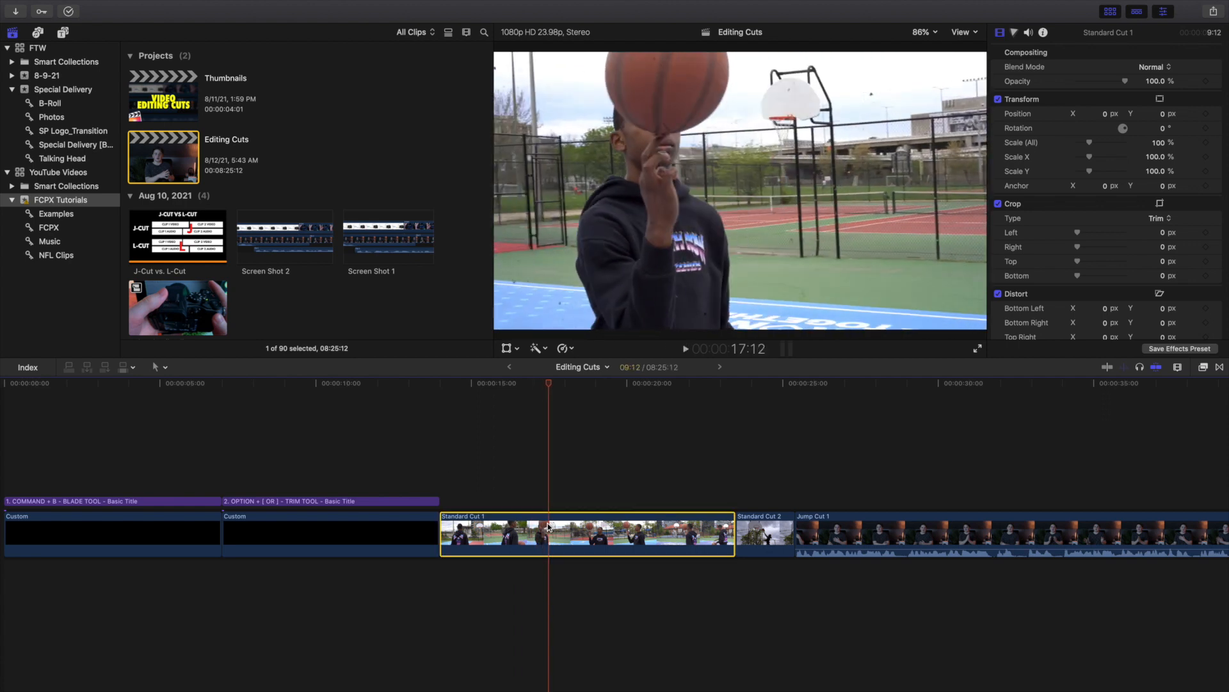
{"action": "key", "text": "alt+bracketleft"}
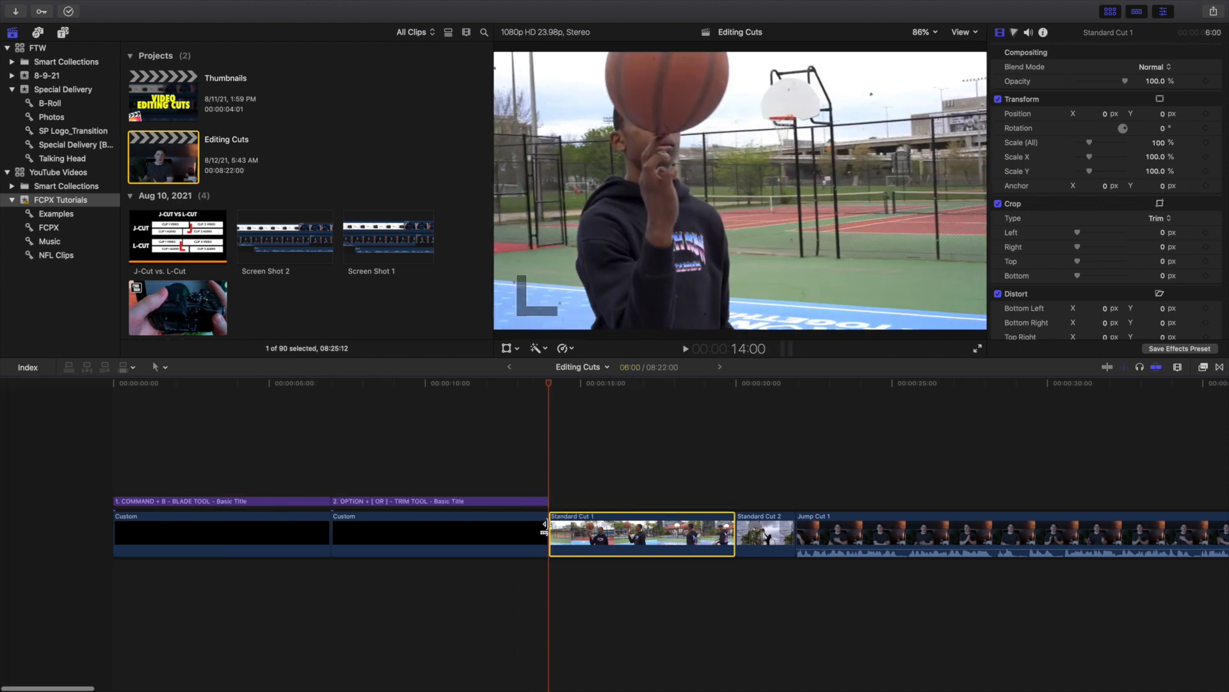
- Trim the end of the Standard Cut 1 clip to the playhead at 17:06 and play it back from its start
{"action": "key", "text": "space"}
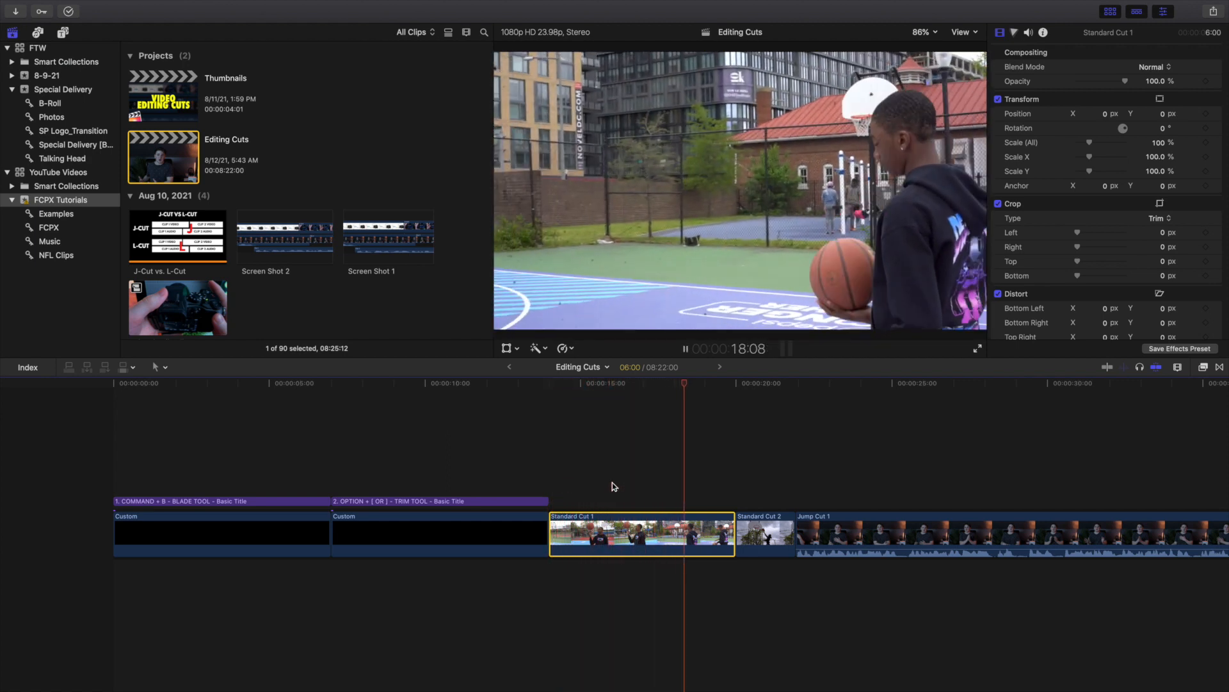
{"action": "key", "text": "j"}
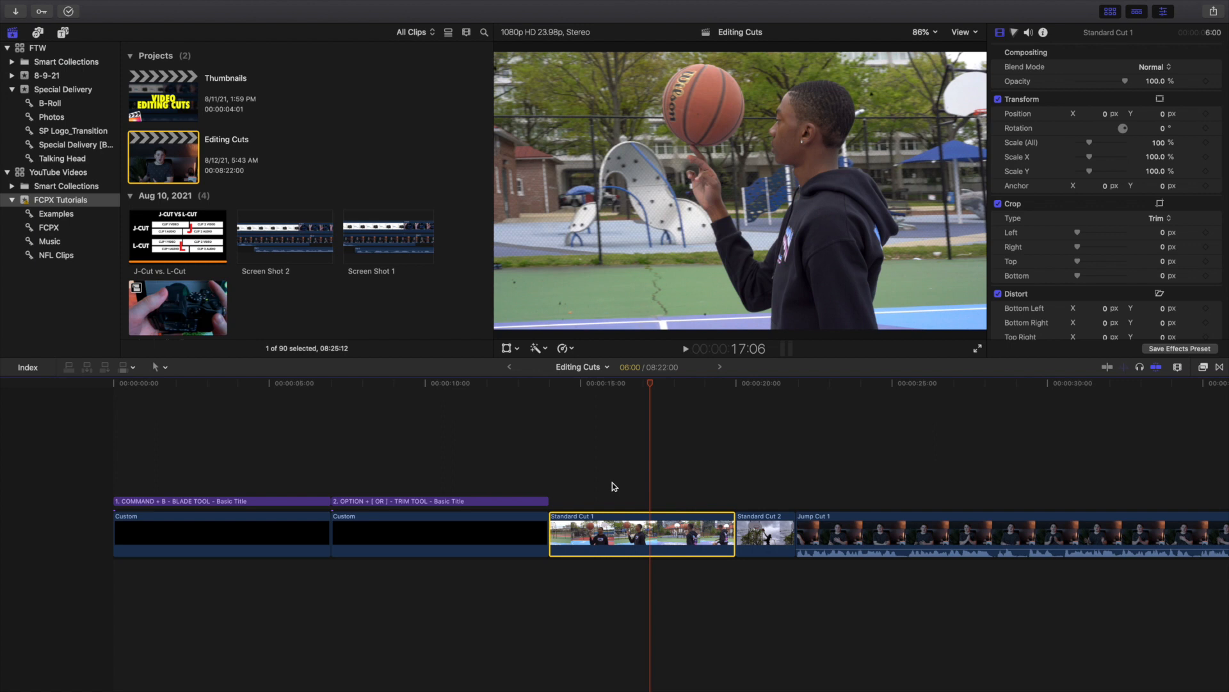
{"action": "key", "text": "alt+bracketright"}
{"action": "left_click", "coordinate": [551, 479]}
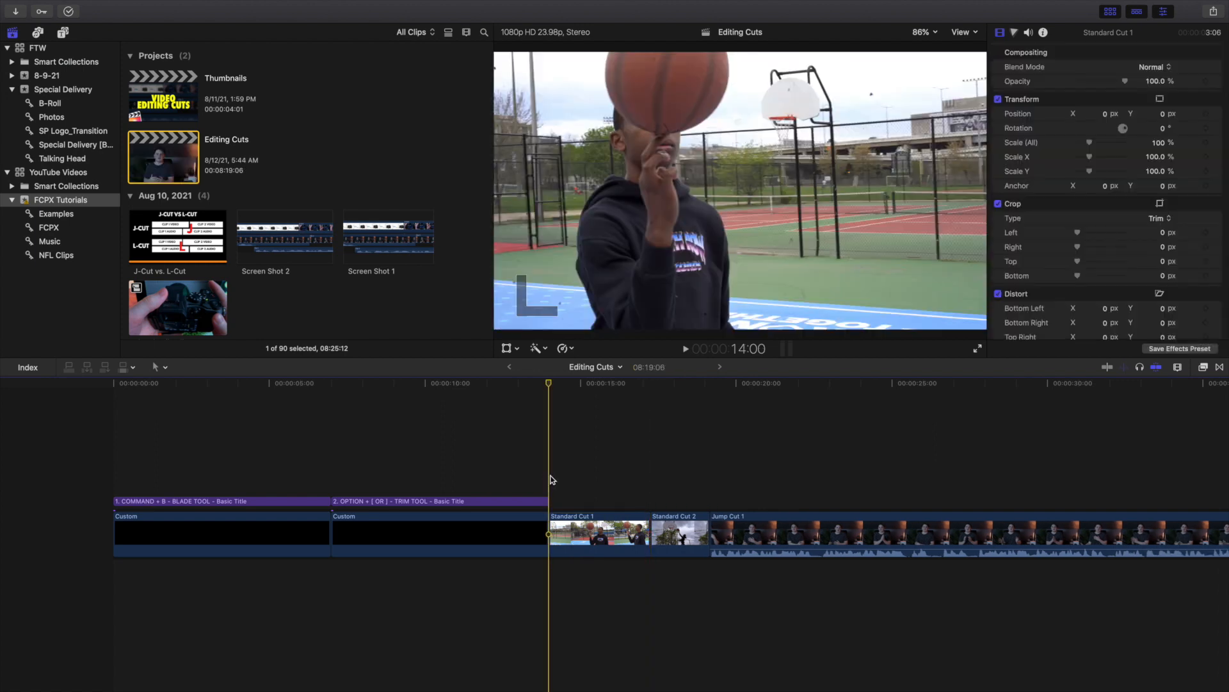
{"action": "key", "text": "space"}
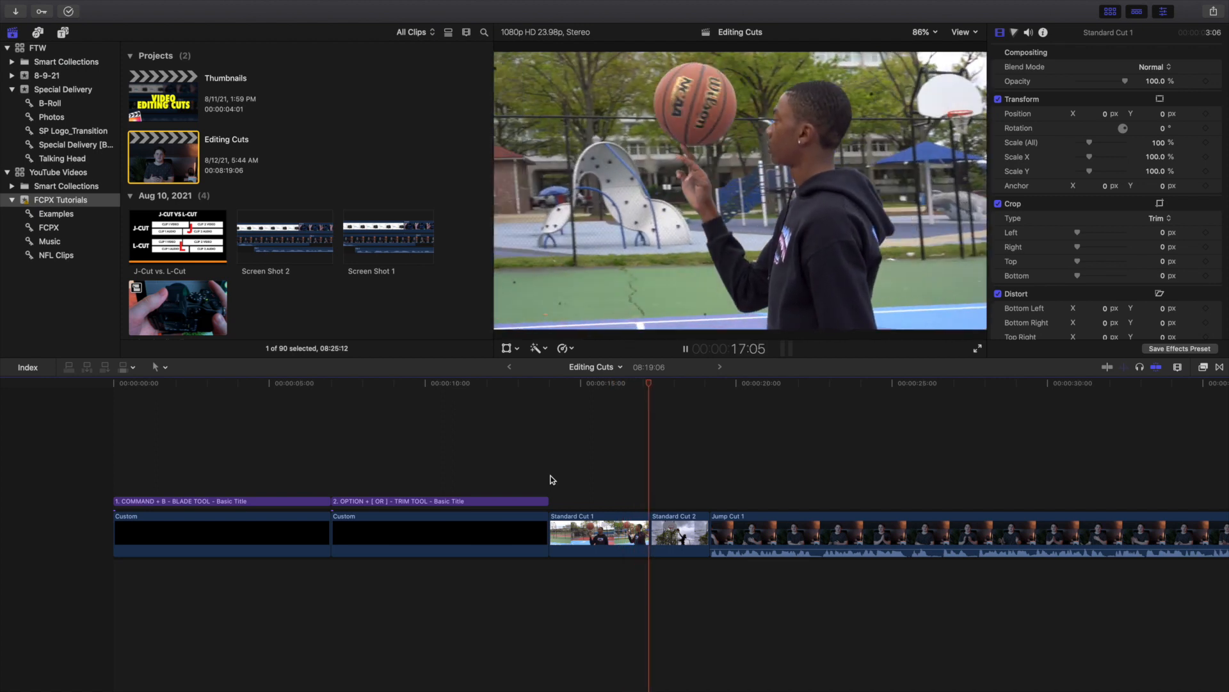
- Split the Standard Cut 2 clip at 17:10, four frames after its start, and delete the short piece before the split
{"action": "left_click", "coordinate": [647, 496]}
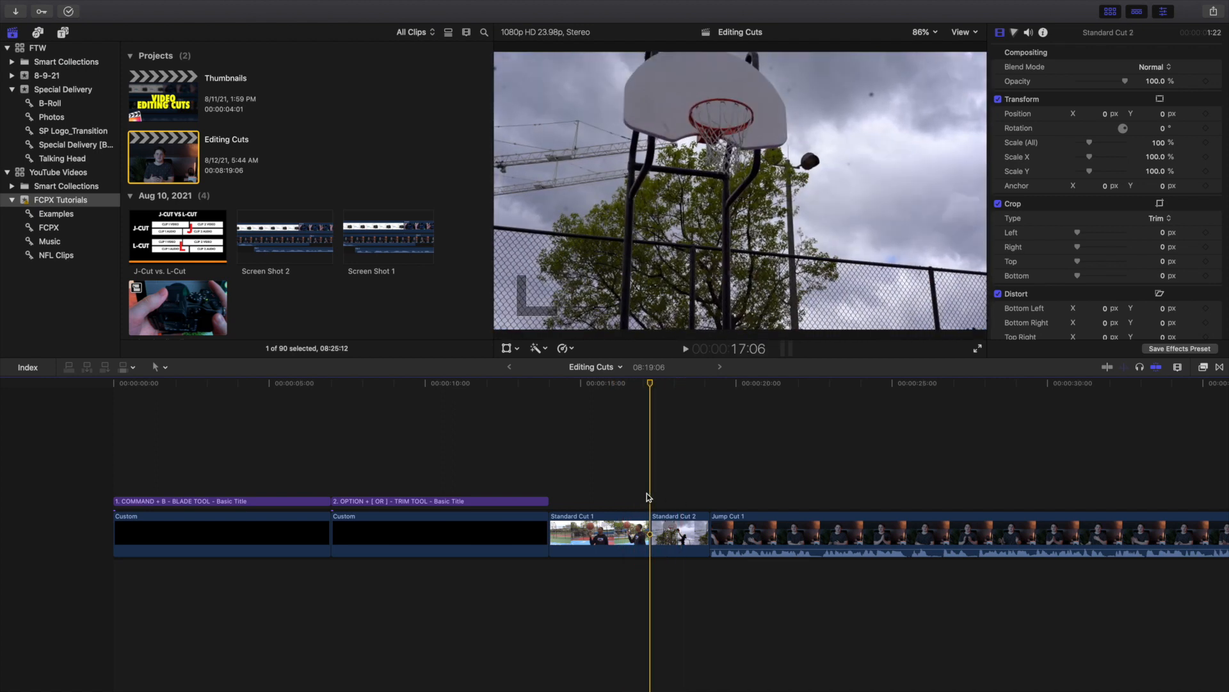
{"action": "key", "text": "super+equal"}
{"action": "key", "text": "super+equal"}
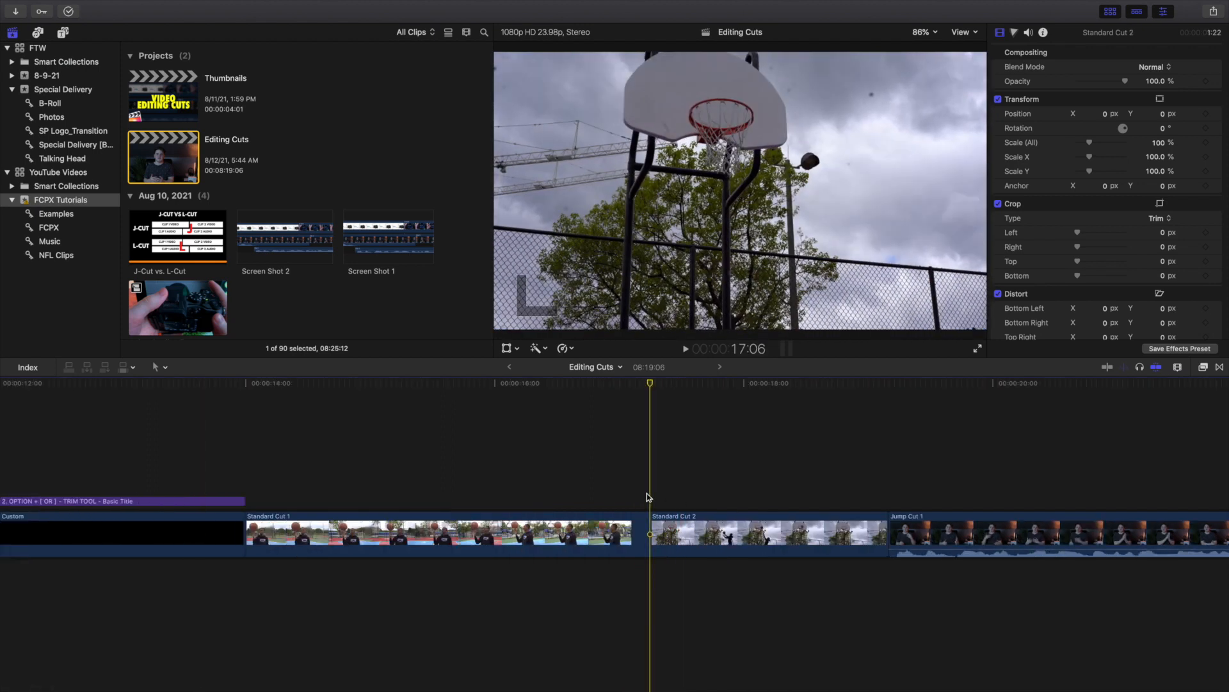
{"action": "key", "text": "Right"}
{"action": "key", "text": "Right"}
{"action": "key", "text": "Right"}
{"action": "key", "text": "Right"}
{"action": "key", "text": "Right"}
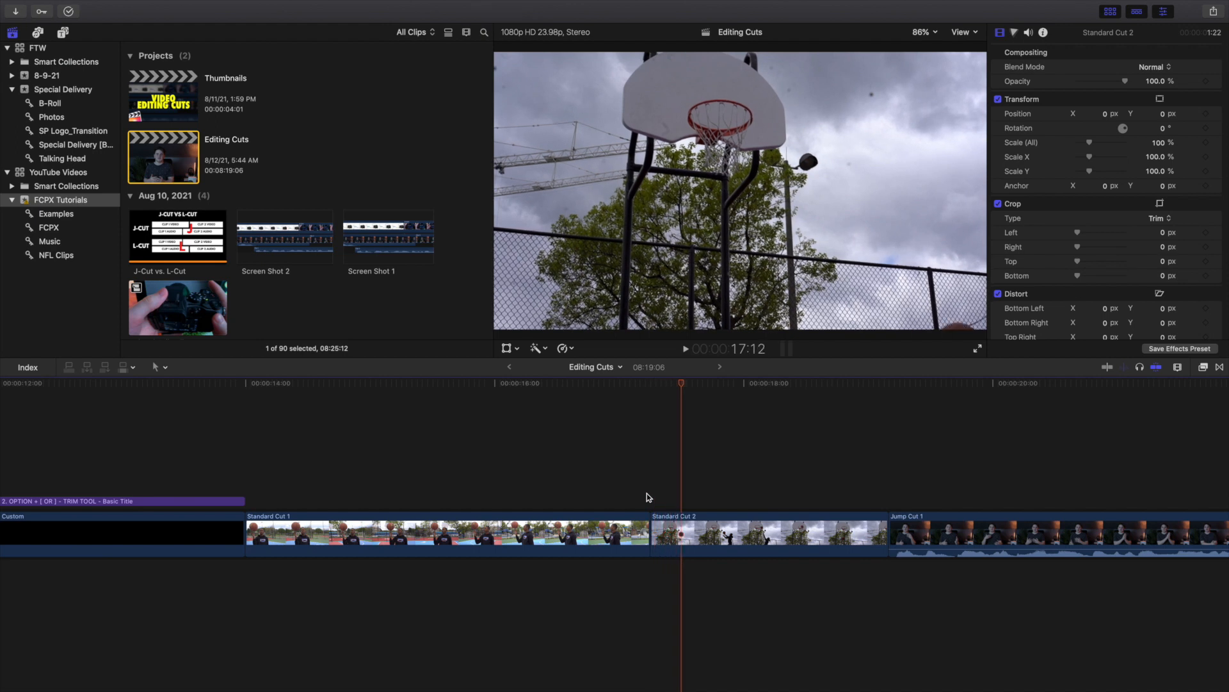
{"action": "key", "text": "Left"}
{"action": "key", "text": "Left"}
{"action": "left_click", "coordinate": [671, 535]}
{"action": "key", "text": "super+b"}
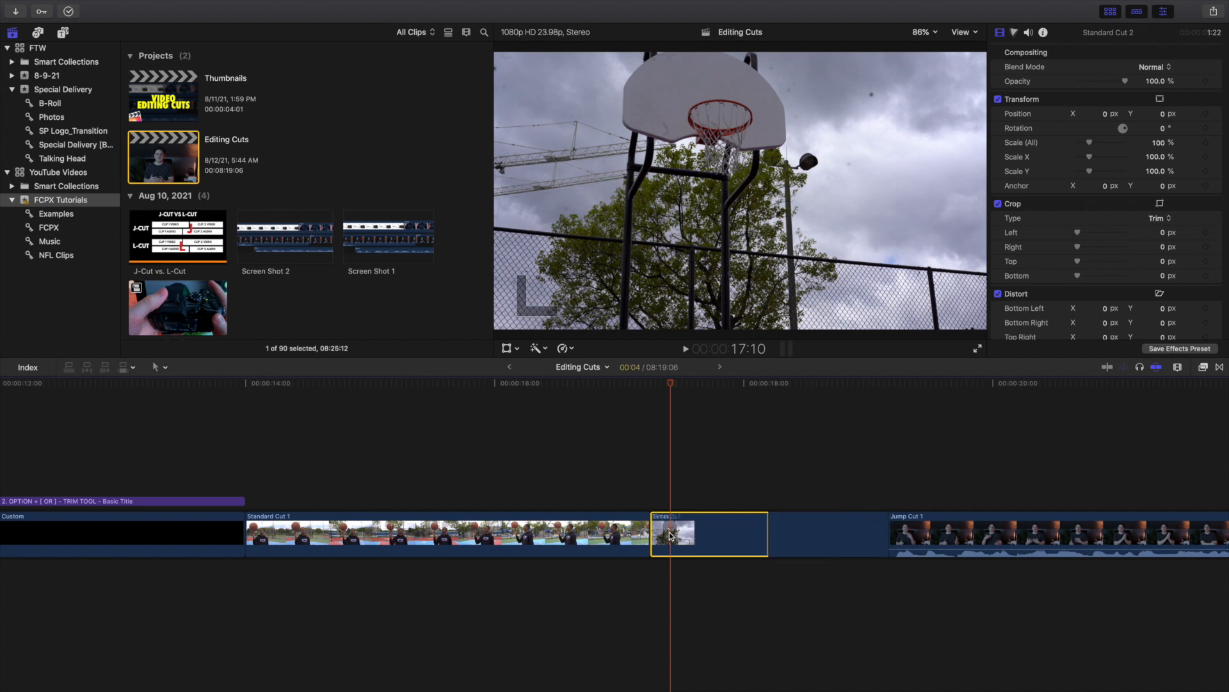
{"action": "key", "text": "Delete"}
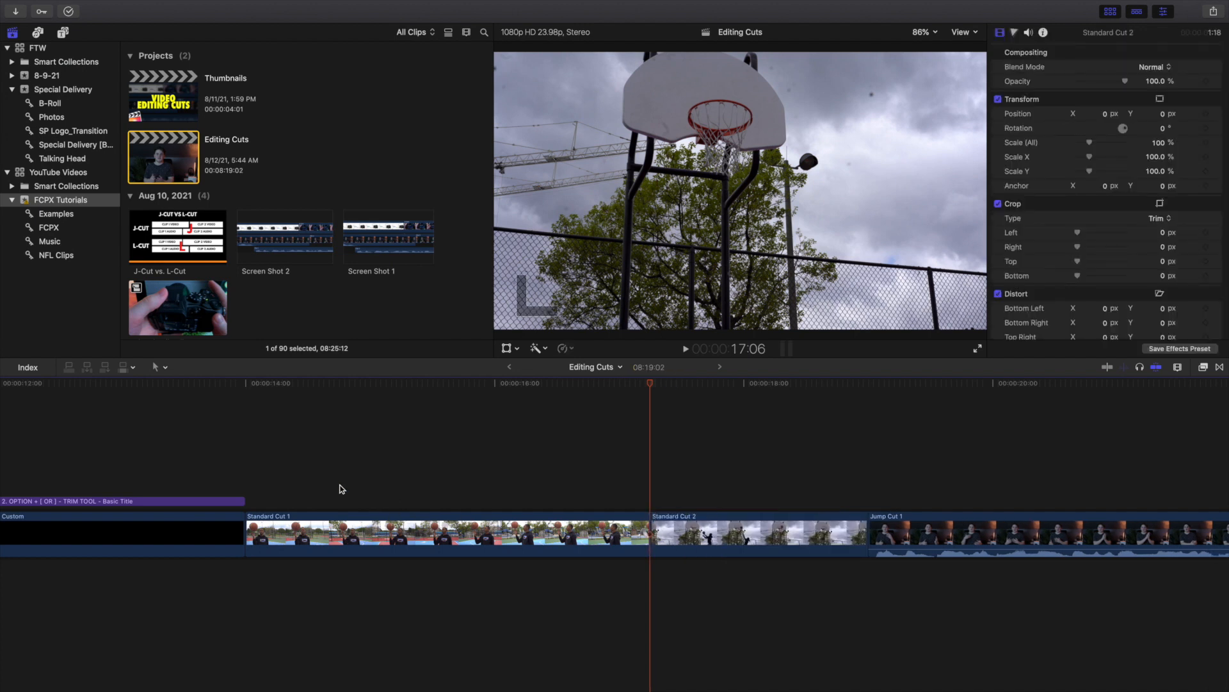
- Play back the transition from Standard Cut 1 into Standard Cut 2, first from 14:00 and again from 16:15
{"action": "left_click", "coordinate": [250, 485]}
{"action": "key", "text": "space"}
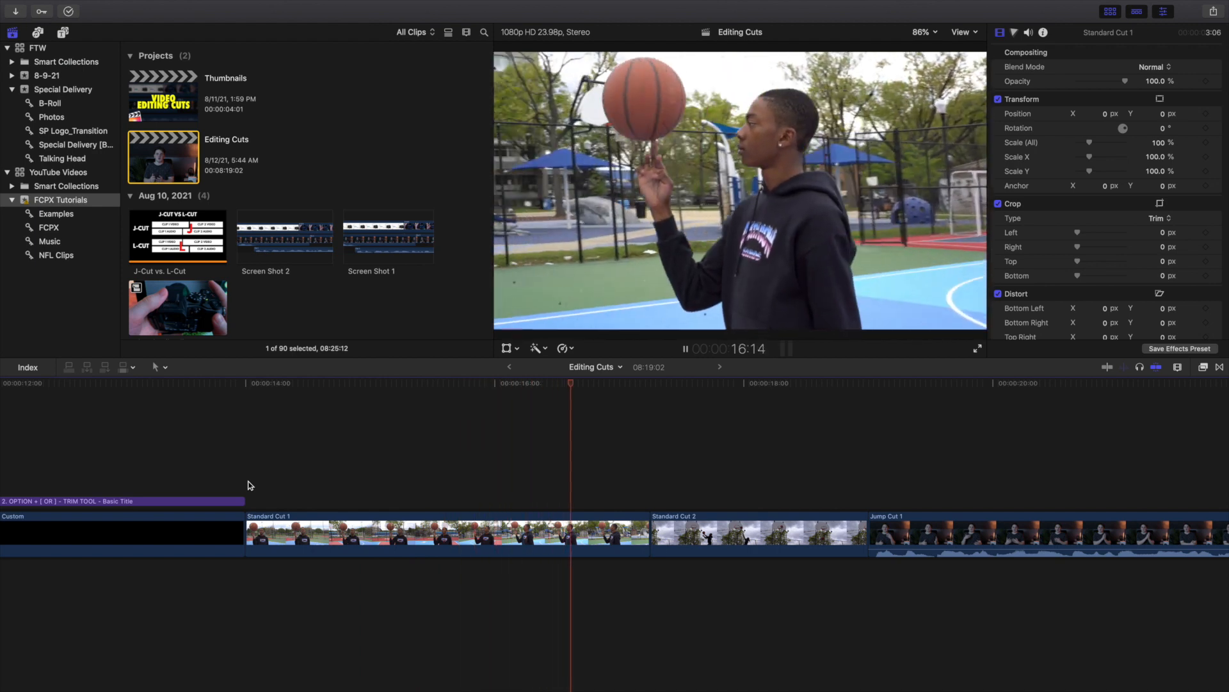
{"action": "left_click", "coordinate": [572, 467]}
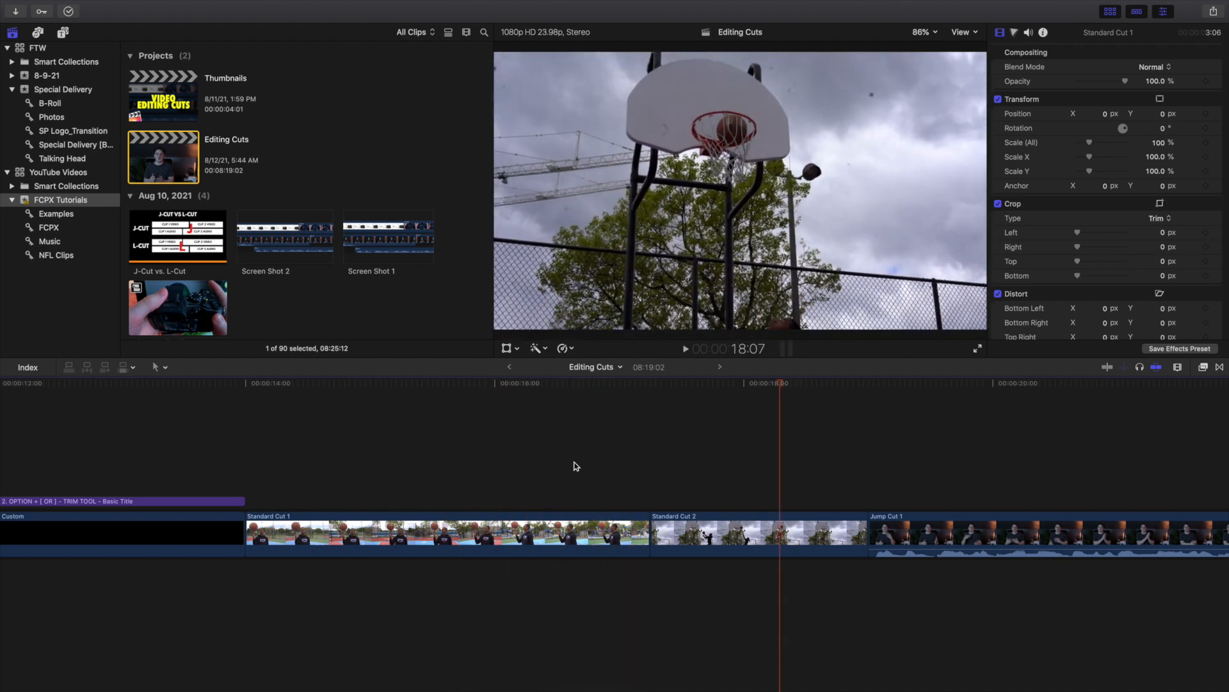
{"action": "left_click", "coordinate": [575, 466]}
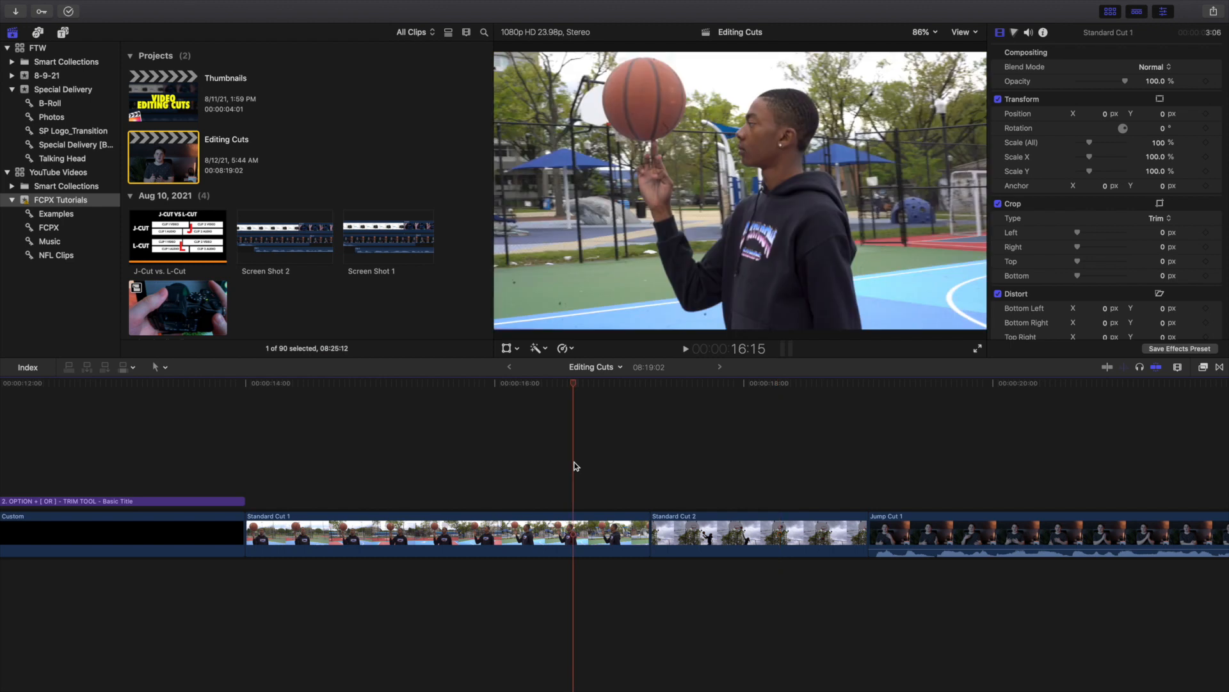
{"action": "key", "text": "space"}
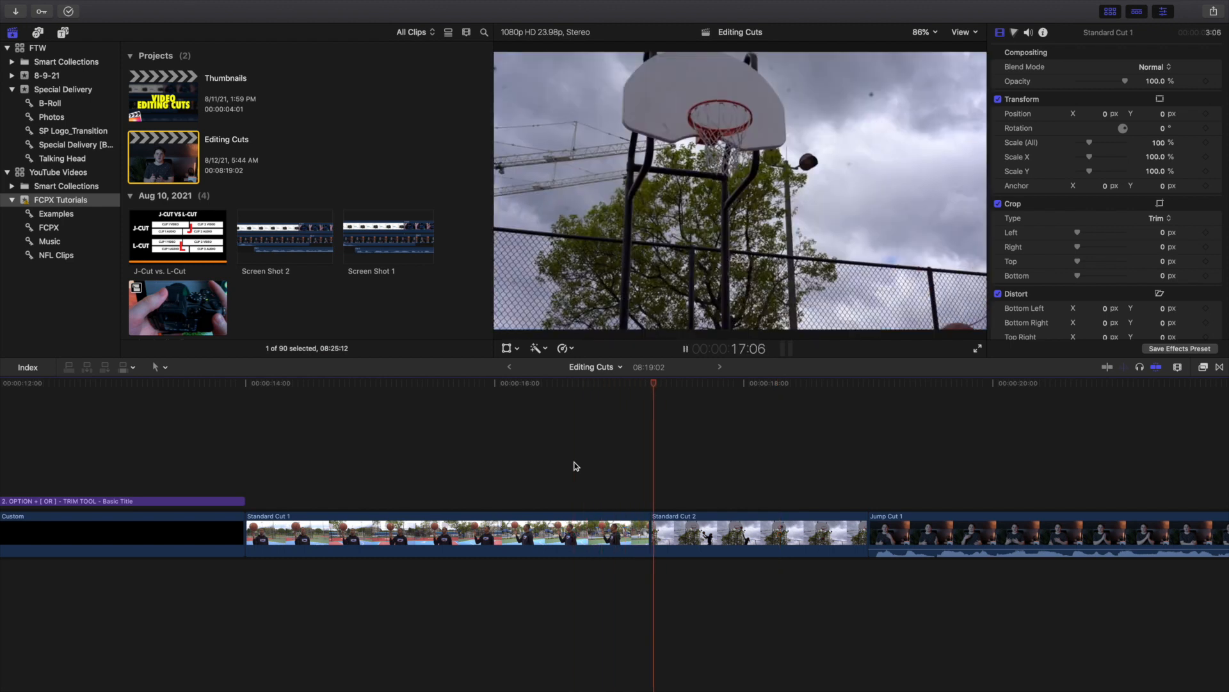
- Replay the transition from Standard Cut 1 into Standard Cut 2 from about 16:00 and stop playback in Standard Cut 2
{"action": "left_click", "coordinate": [492, 468]}
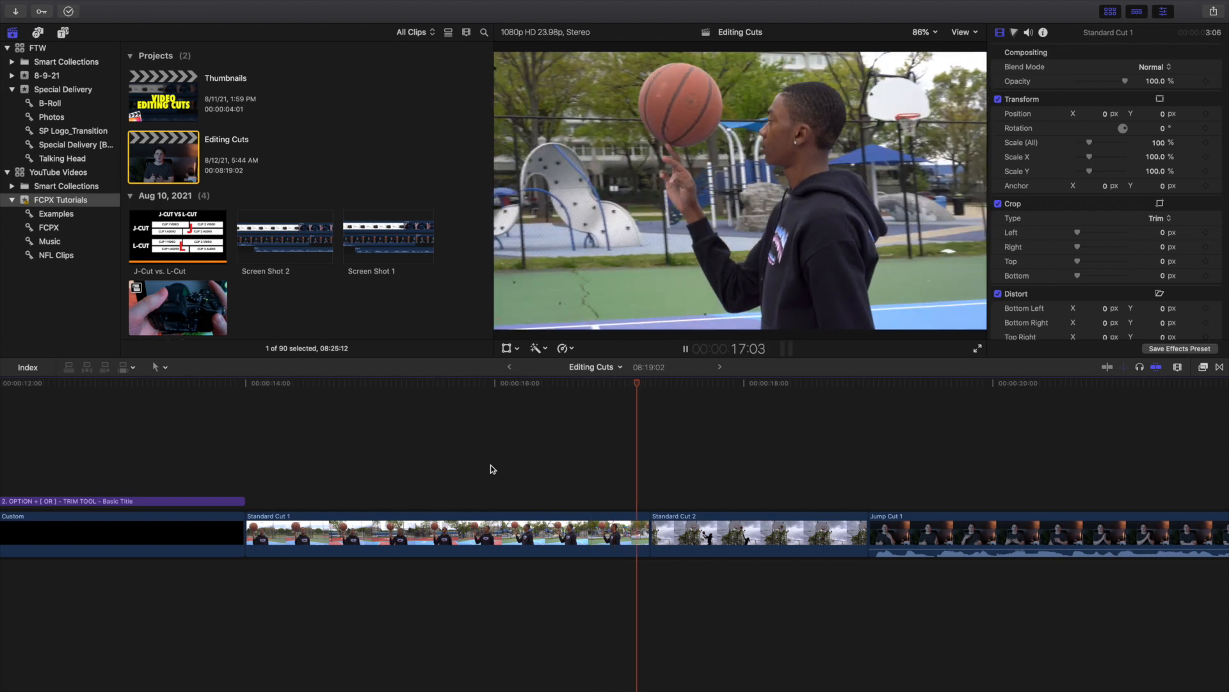
{"action": "key", "text": "space"}
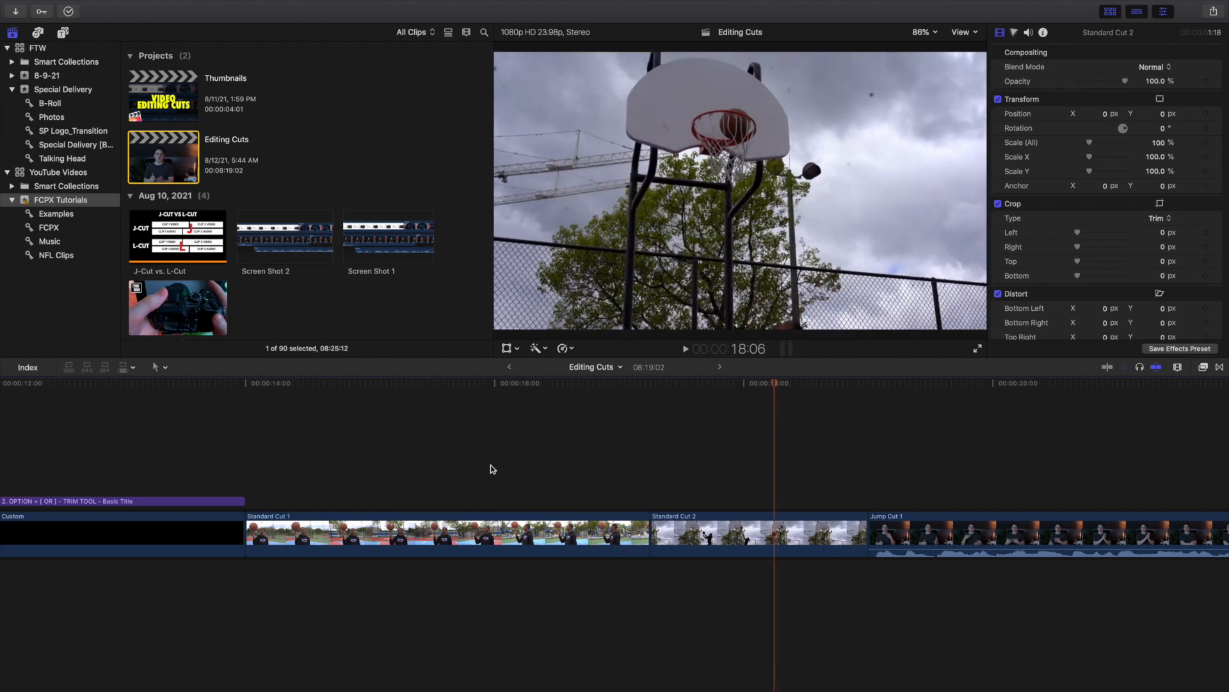
- Play back the transition from Jump Cut 1 into Jump Cut 2, first from 50:09 and again from about 49:08
{"action": "key", "text": "super+minus"}
{"action": "key", "text": "super+minus"}
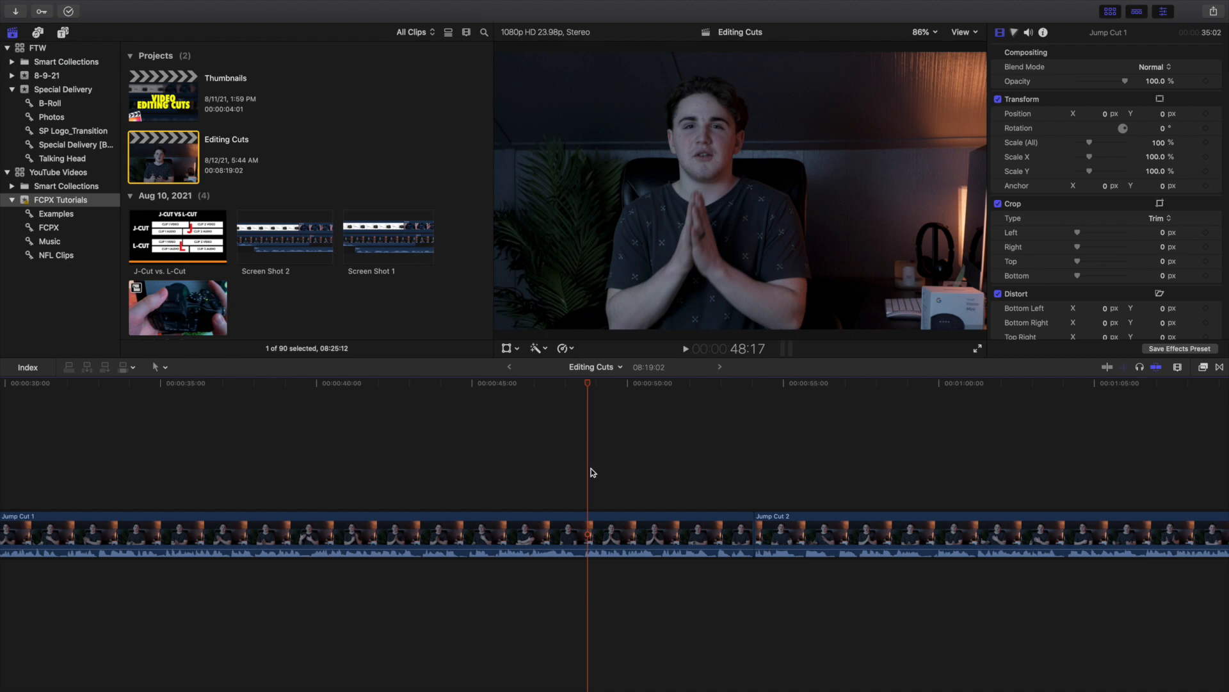
{"action": "left_click", "coordinate": [639, 469]}
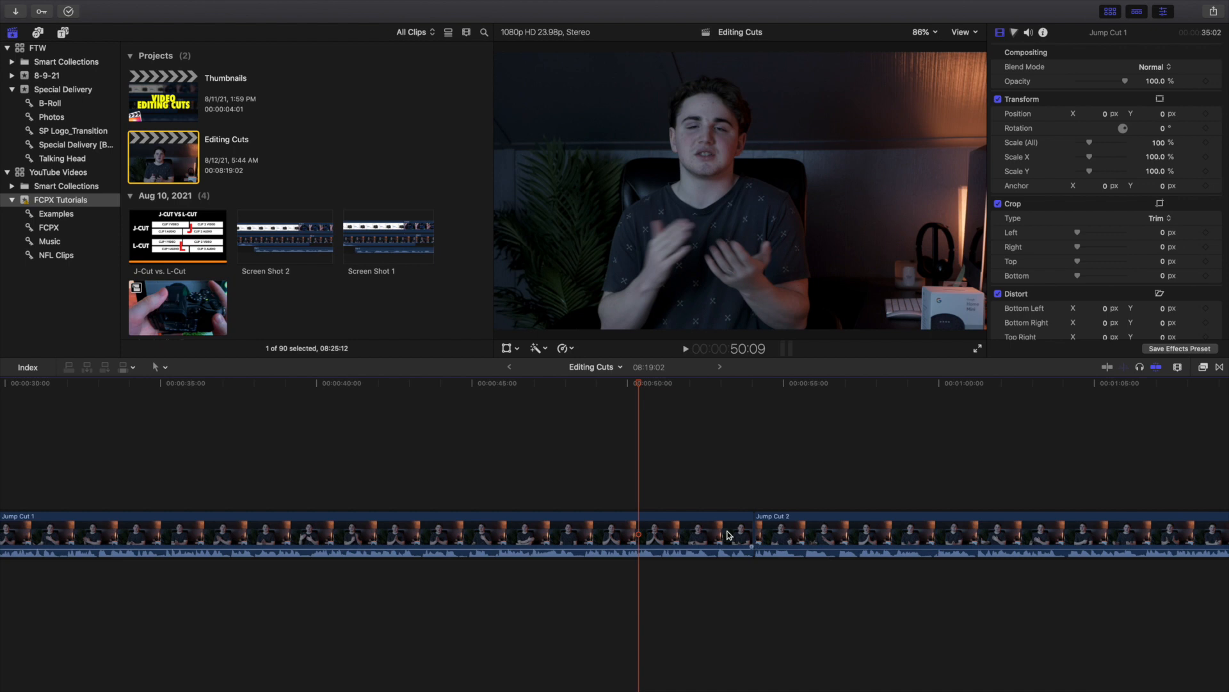
{"action": "key", "text": "space"}
{"action": "left_click", "coordinate": [609, 497]}
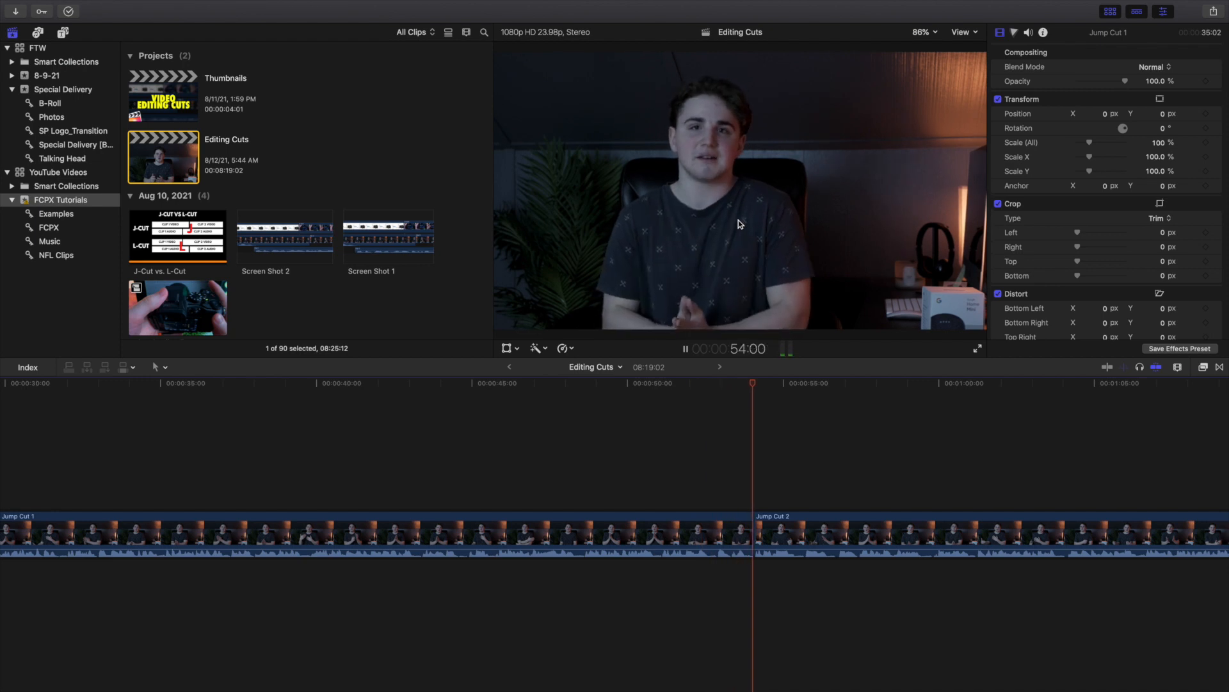
{"action": "left_click", "coordinate": [609, 447]}
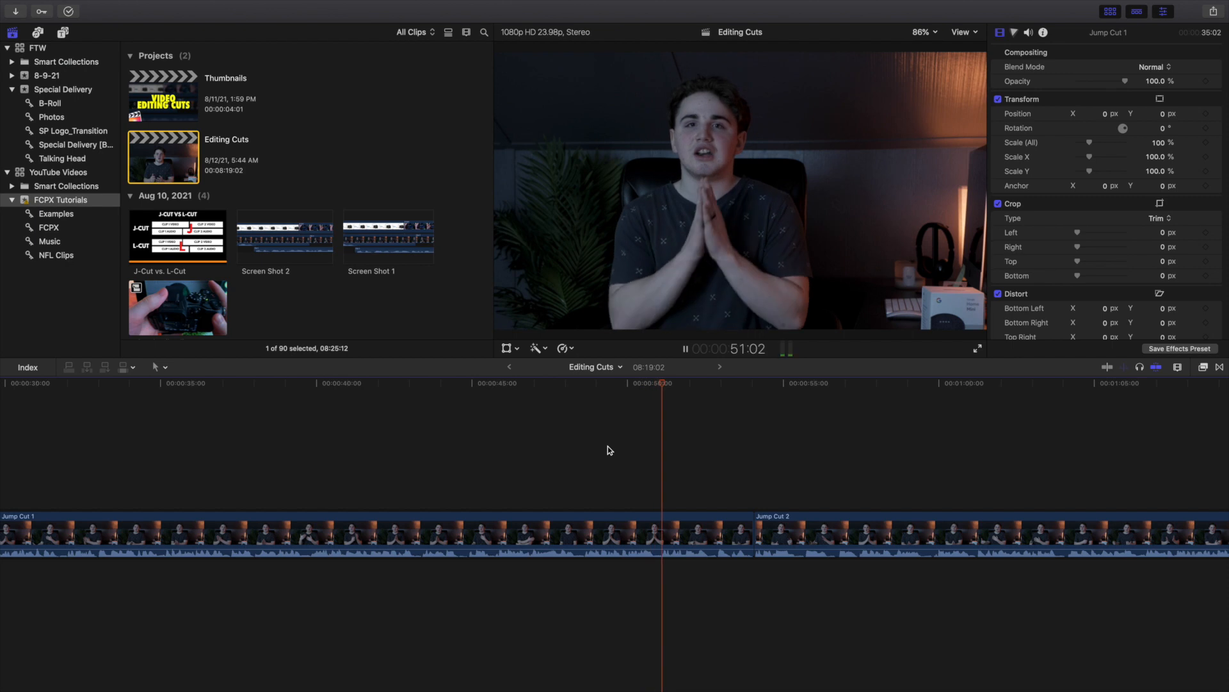
{"action": "key", "text": "space"}
{"action": "left_click", "coordinate": [608, 446]}
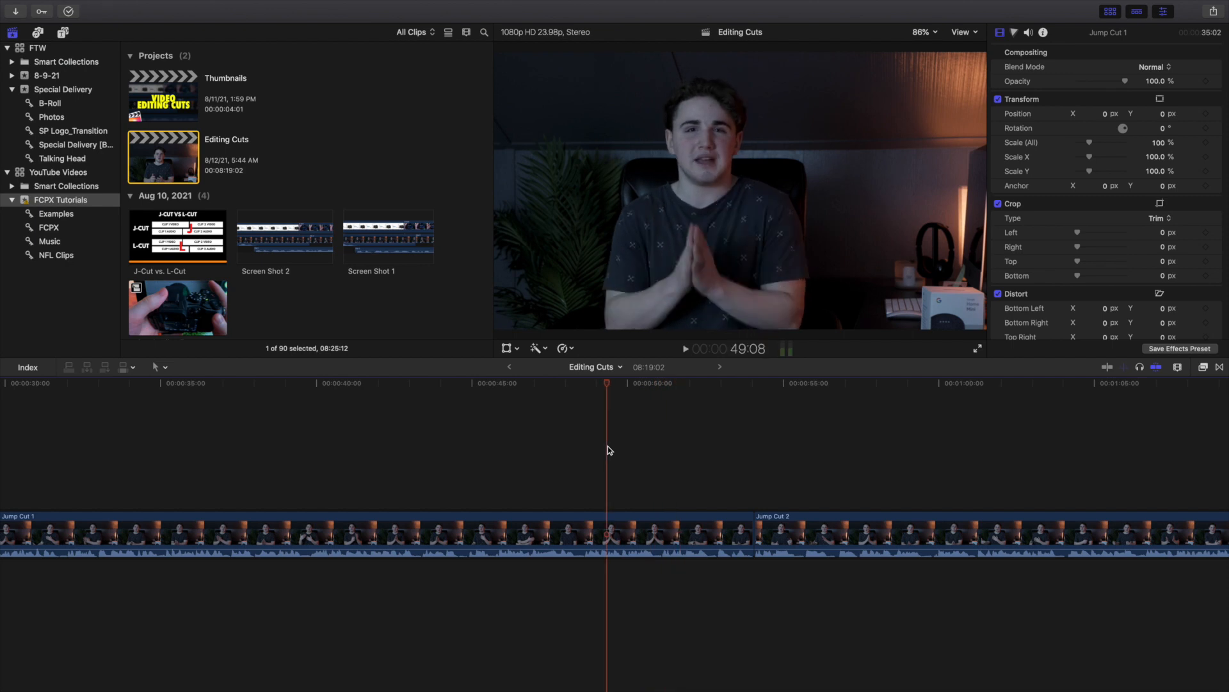
{"action": "key", "text": "space"}
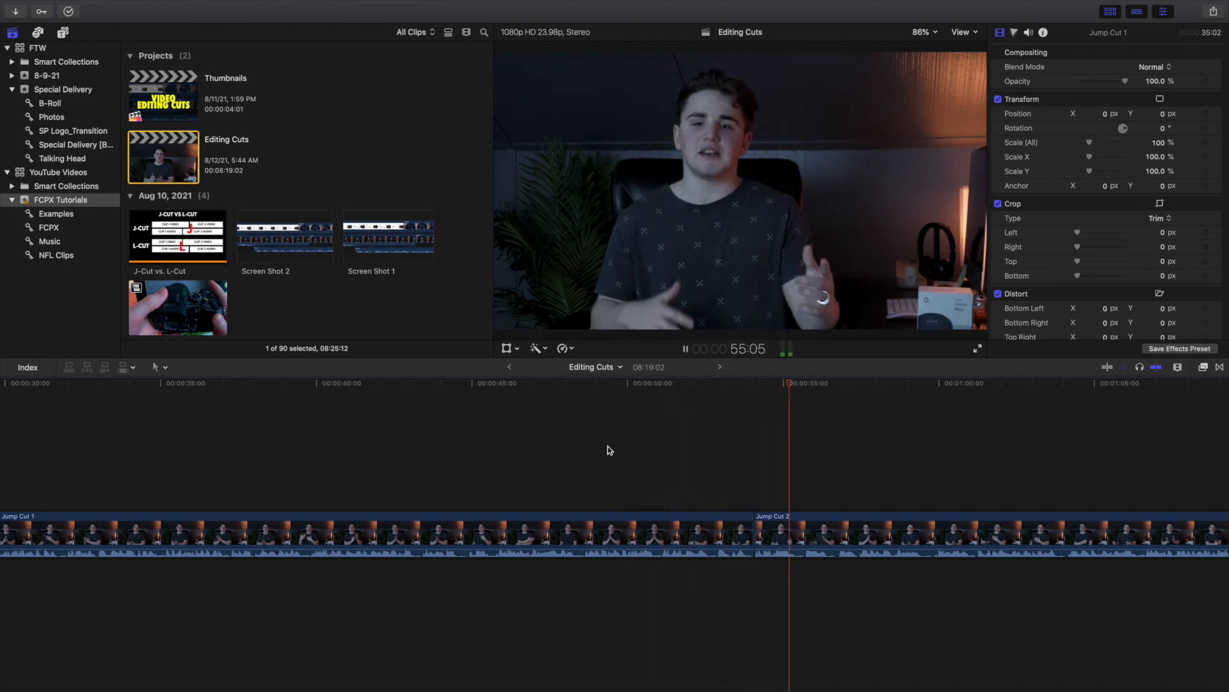
- Replay the jump cut transition from about 52:14 and repeatedly from about 51:00, stopping playback in Jump Cut 2
{"action": "left_click", "coordinate": [707, 456]}
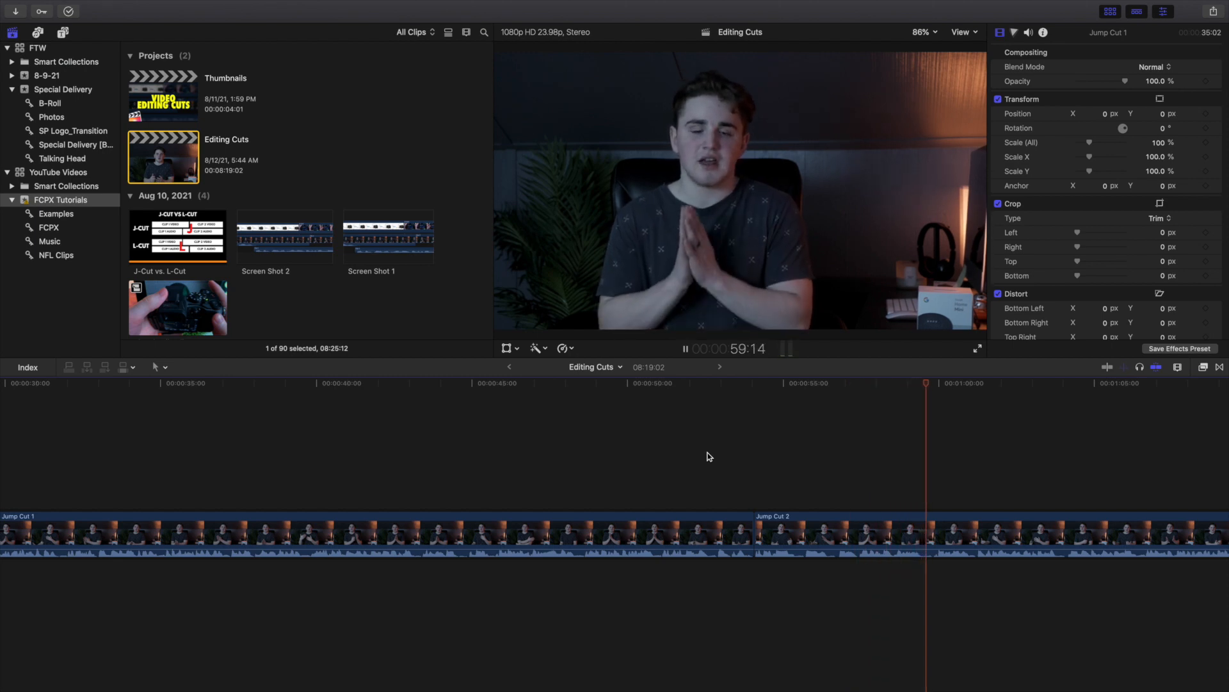
{"action": "left_click", "coordinate": [658, 459]}
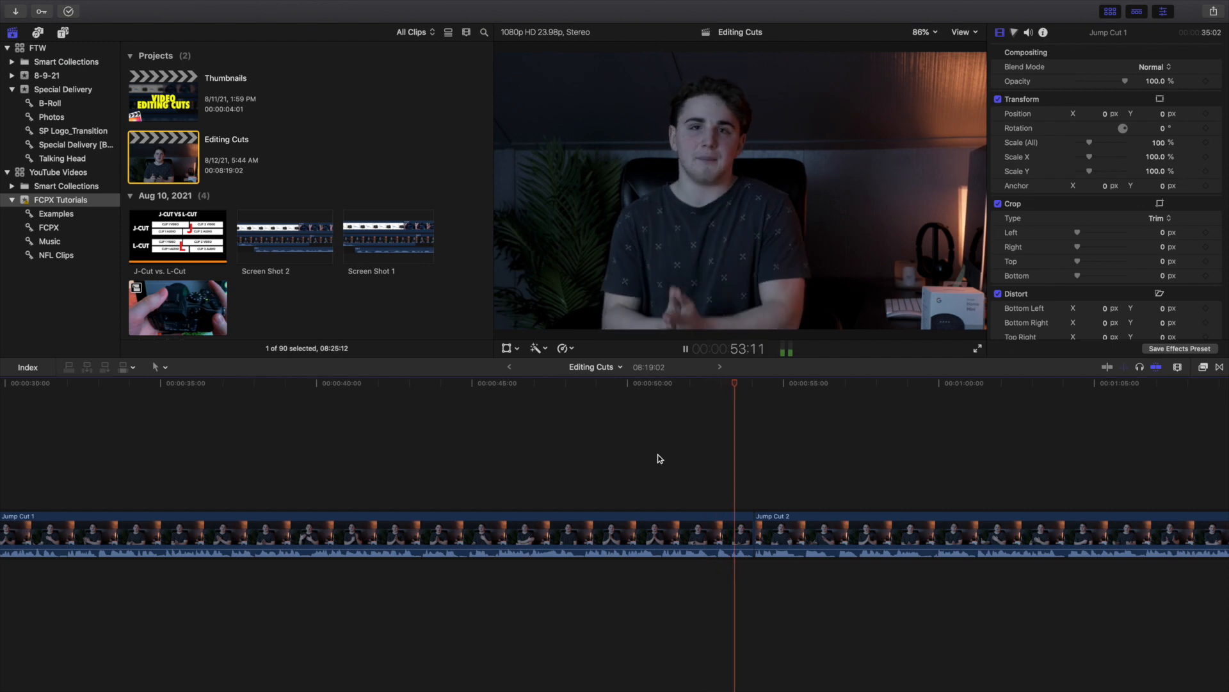
{"action": "left_click", "coordinate": [660, 459]}
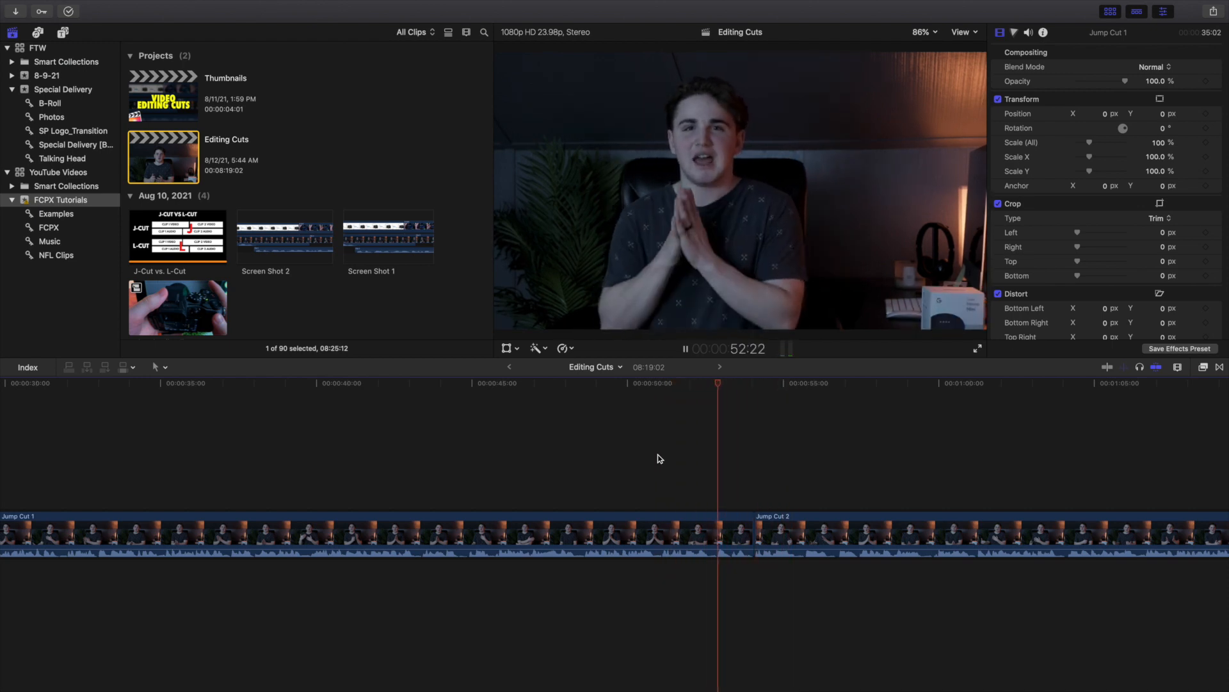
{"action": "left_click", "coordinate": [660, 458]}
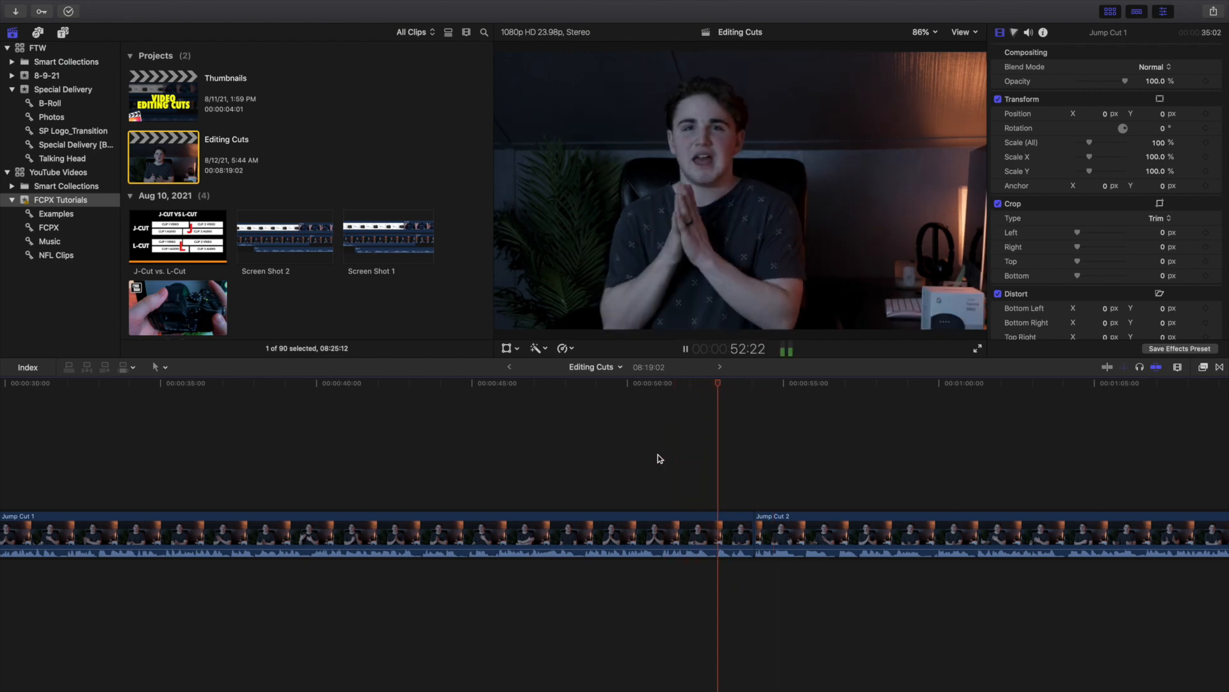
{"action": "key", "text": "space"}
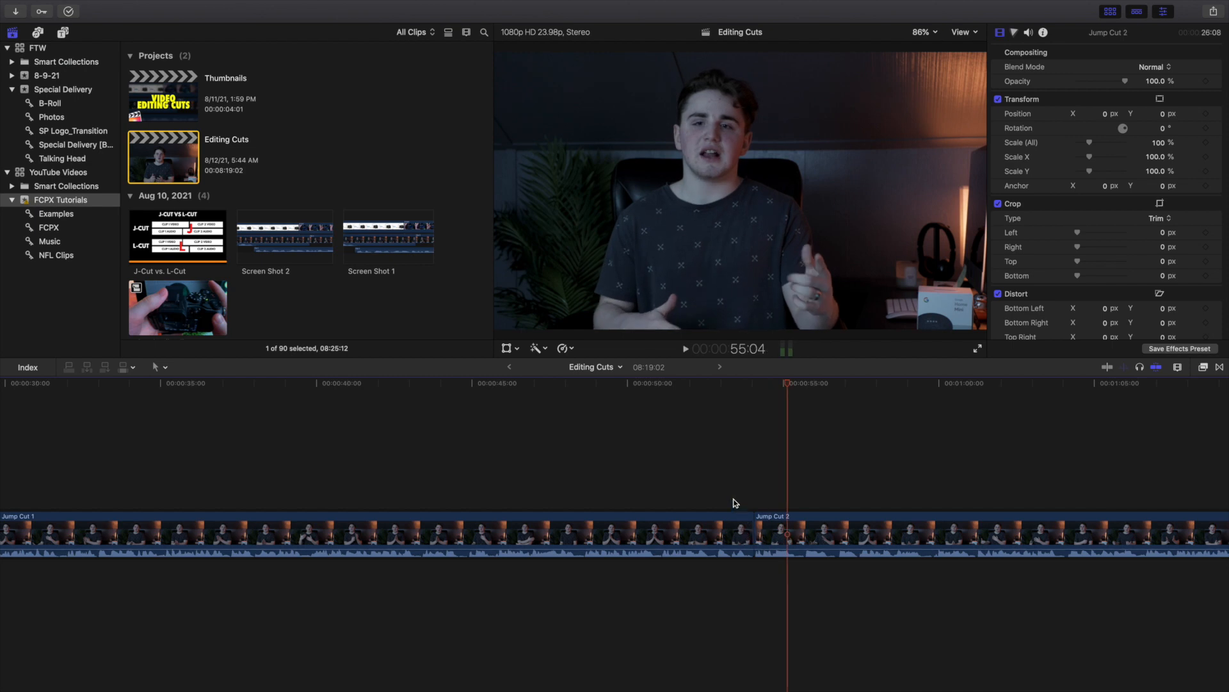
- Examine the end of Jump Cut 1 and play Jump Cut 2 from its first frame at 54:02
{"action": "left_click", "coordinate": [734, 501]}
{"action": "key", "text": "space"}
{"action": "key", "text": "space"}
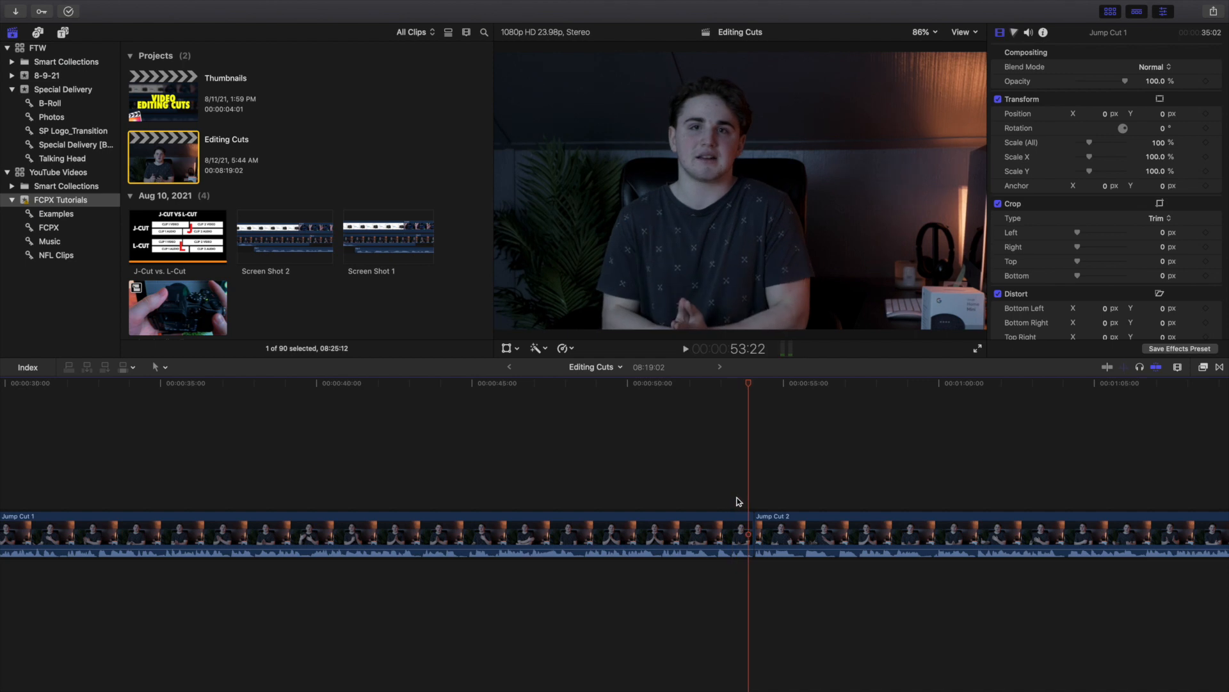
{"action": "left_click", "coordinate": [758, 502]}
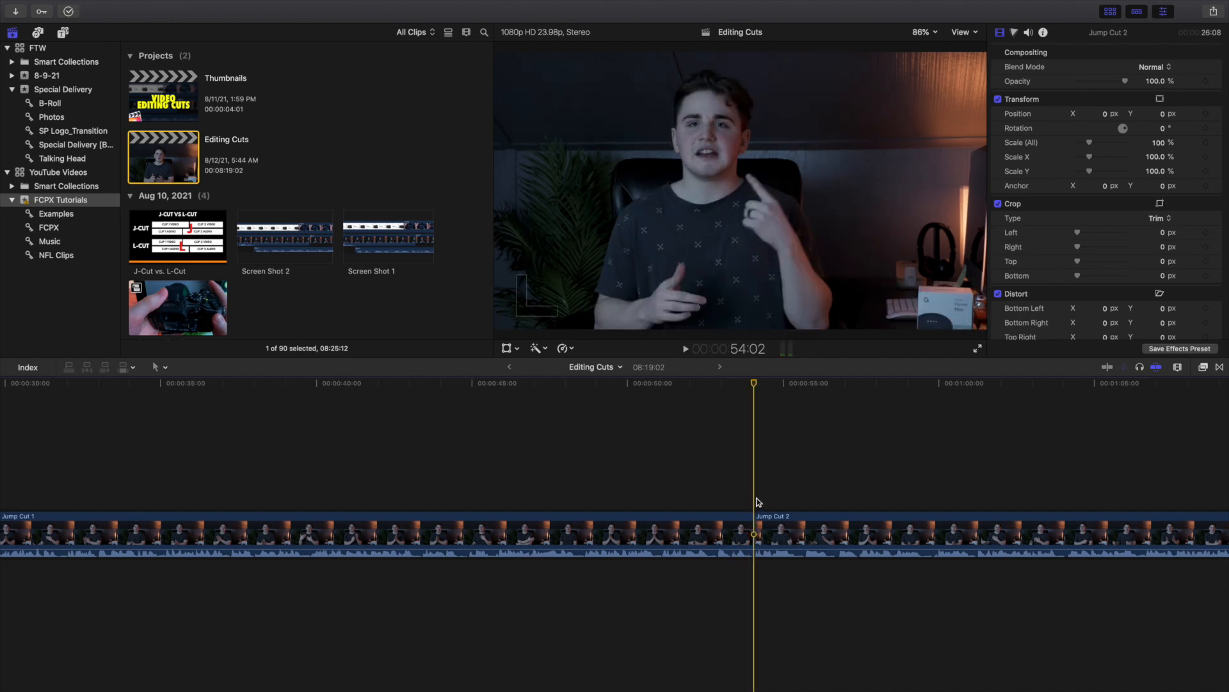
{"action": "key", "text": "space"}
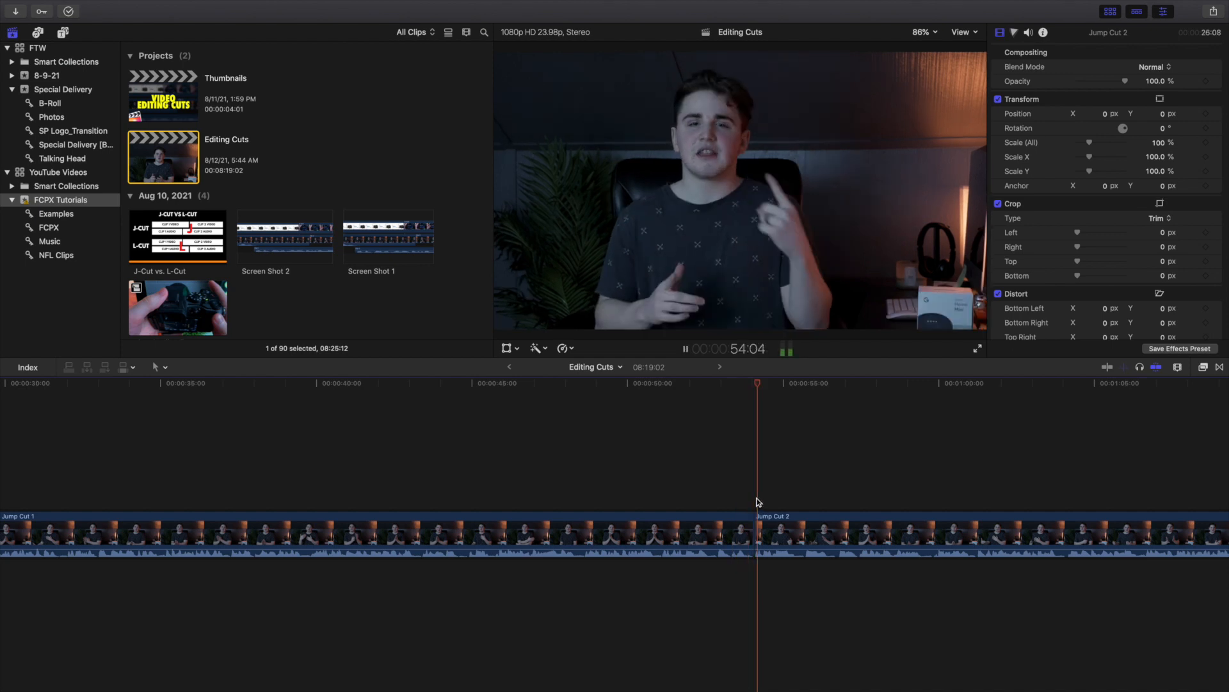
- Replay the join between Jump Cut 1 and Jump Cut 2 several times from starting points between about 53:03 and 51:08
{"action": "left_click", "coordinate": [724, 502]}
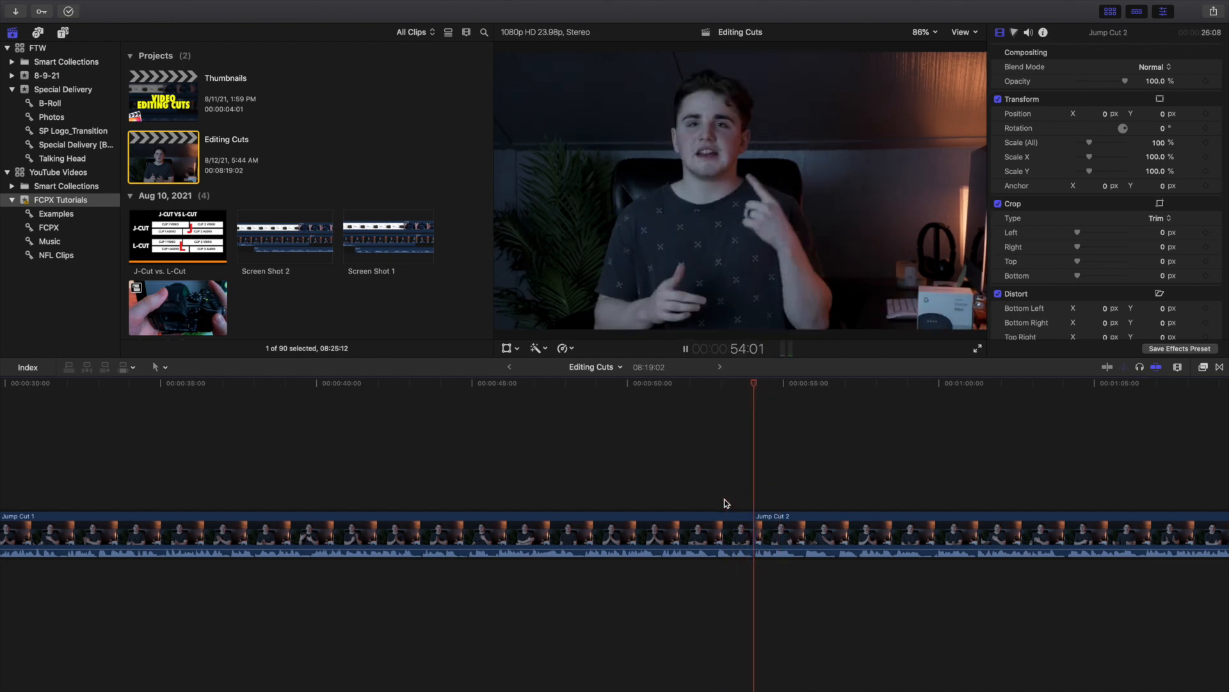
{"action": "left_click", "coordinate": [724, 502]}
{"action": "left_click", "coordinate": [697, 502]}
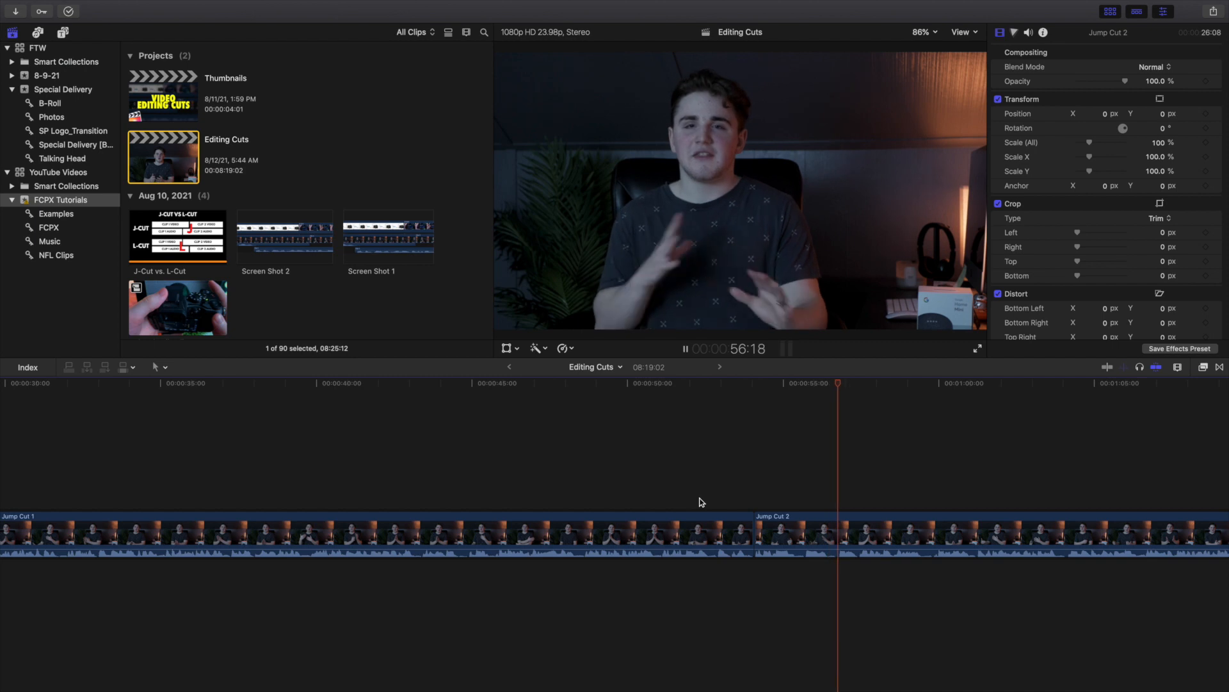
{"action": "left_click", "coordinate": [697, 499]}
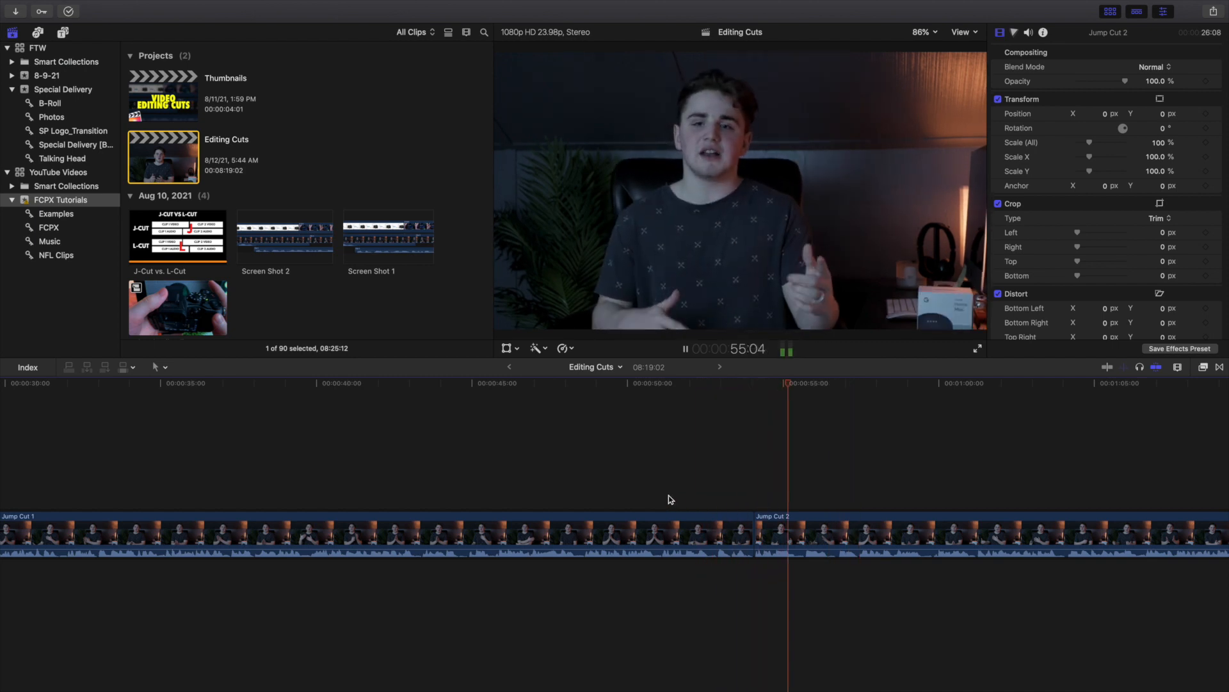
{"action": "left_click", "coordinate": [669, 498]}
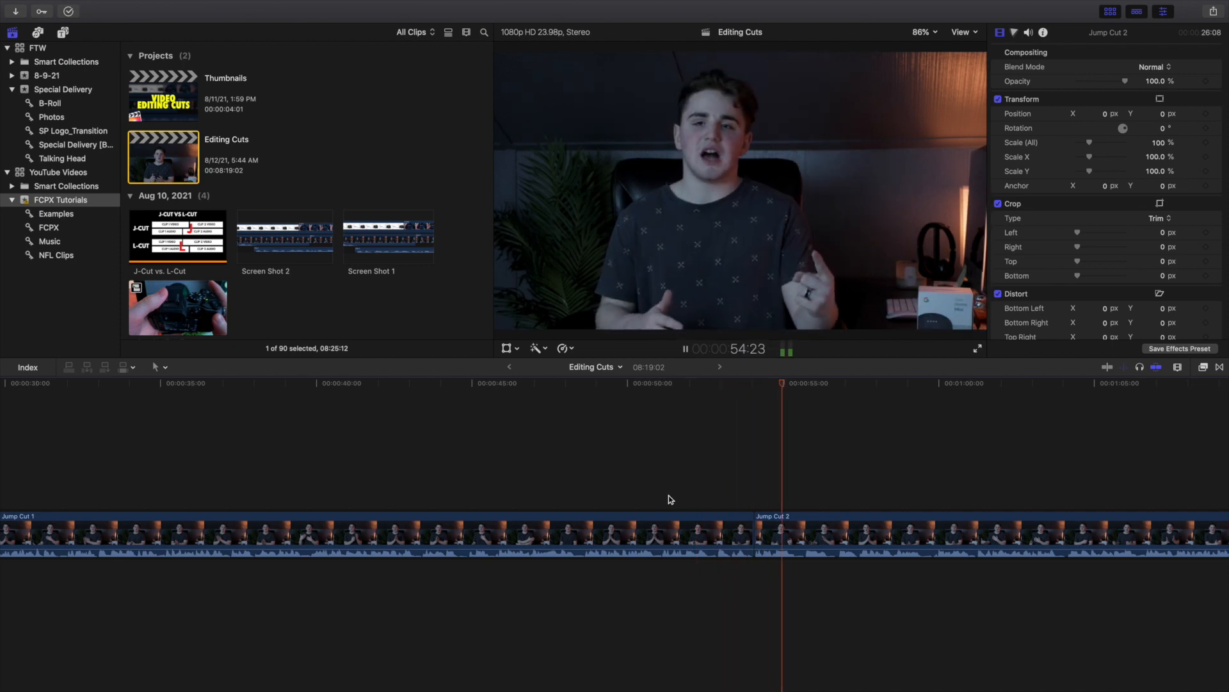
{"action": "scroll", "coordinate": [669, 499], "scroll_direction": "right", "scroll_amount": 1}
{"action": "left_click", "coordinate": [669, 498]}
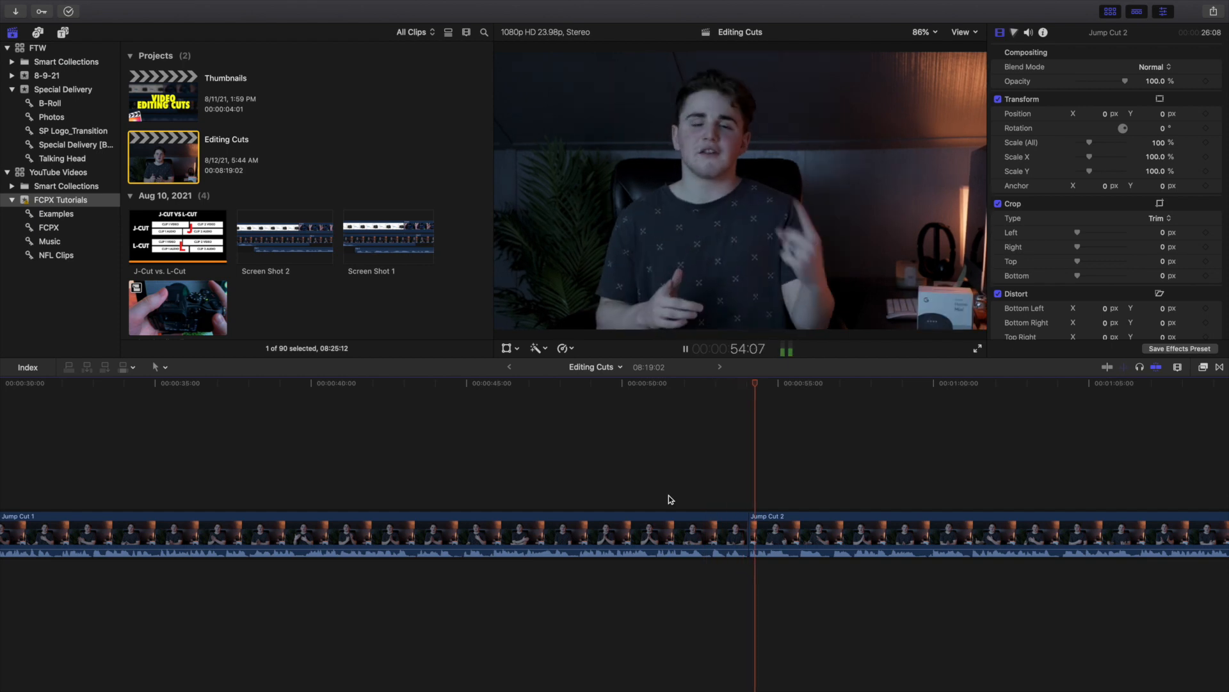
{"action": "key", "text": "space"}
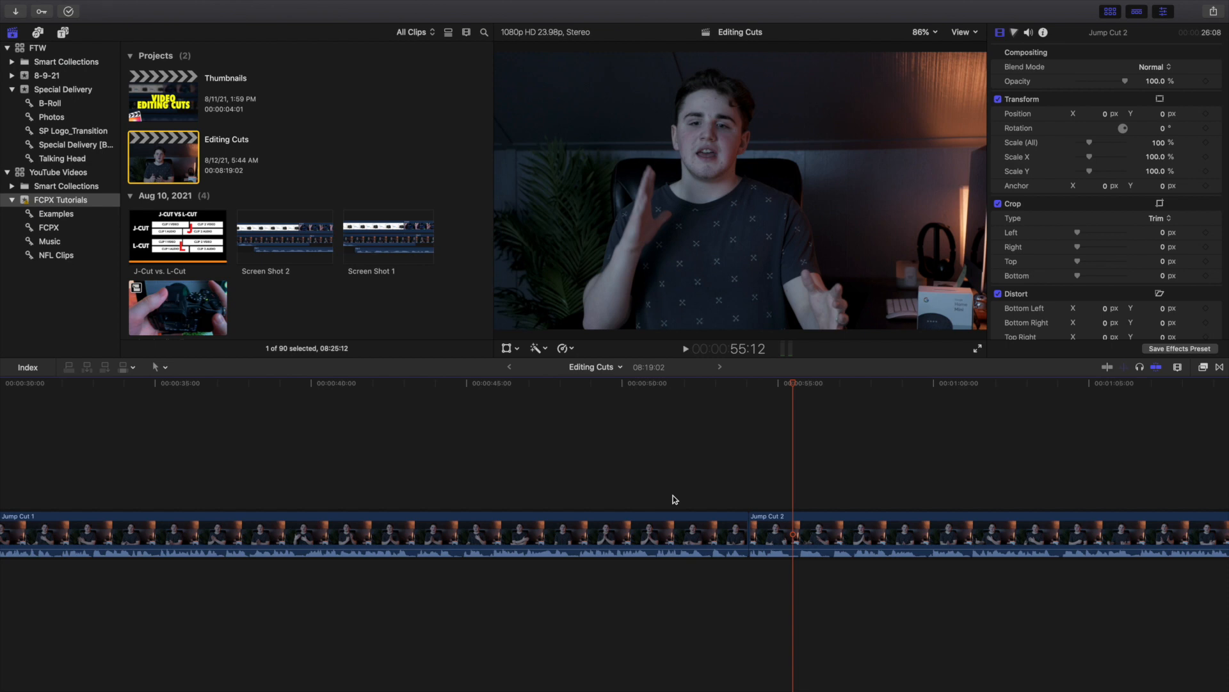
{"action": "left_click", "coordinate": [674, 498]}
{"action": "key", "text": "space"}
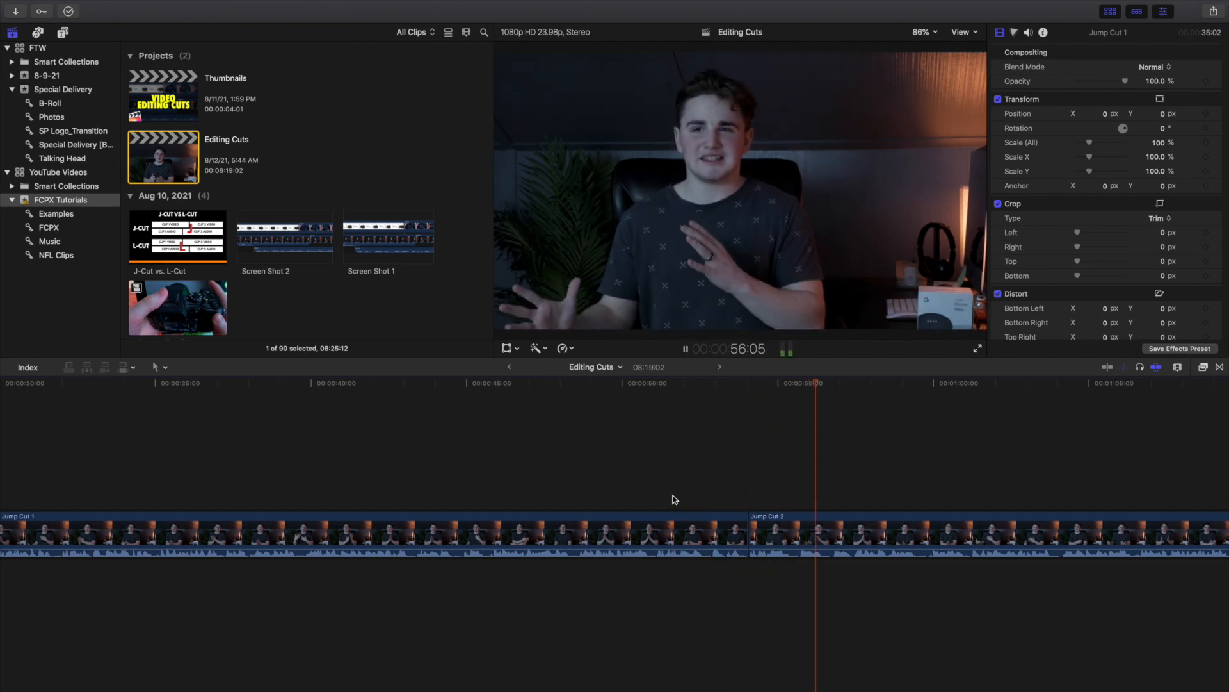
{"action": "key", "text": "space"}
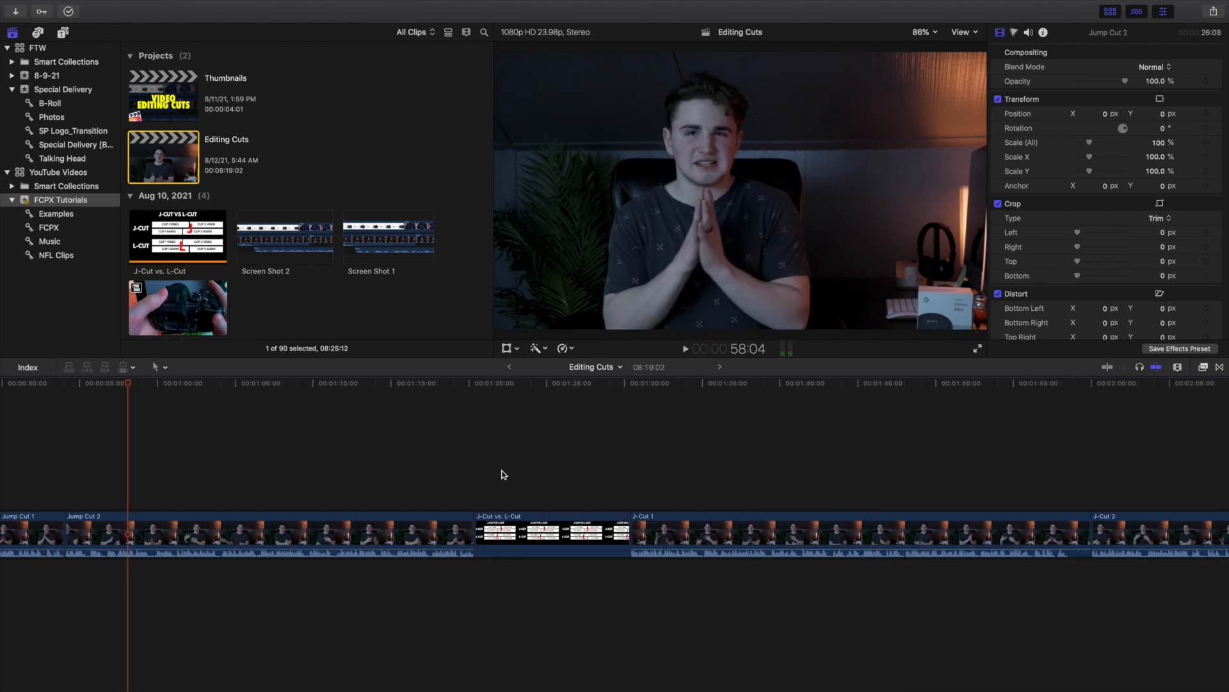
- Show the J-Cut vs. L-Cut comparison graphic at 1:22:20 and move the playhead to 1:57:09 in the J-Cut 1 clip
{"action": "left_click", "coordinate": [513, 473]}
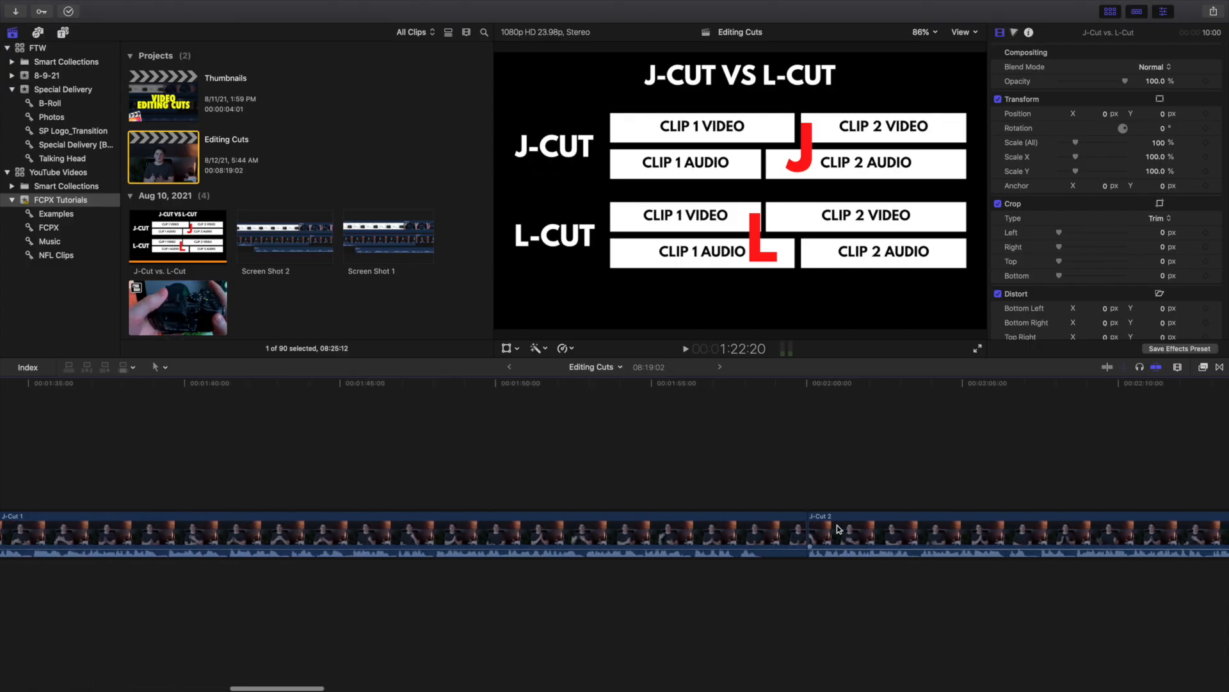
{"action": "left_click", "coordinate": [724, 490]}
{"action": "key", "text": "super+equal"}
{"action": "scroll", "coordinate": [783, 512], "scroll_direction": "right", "scroll_amount": 2}
{"action": "scroll", "coordinate": [794, 525], "scroll_direction": "left", "scroll_amount": 1}
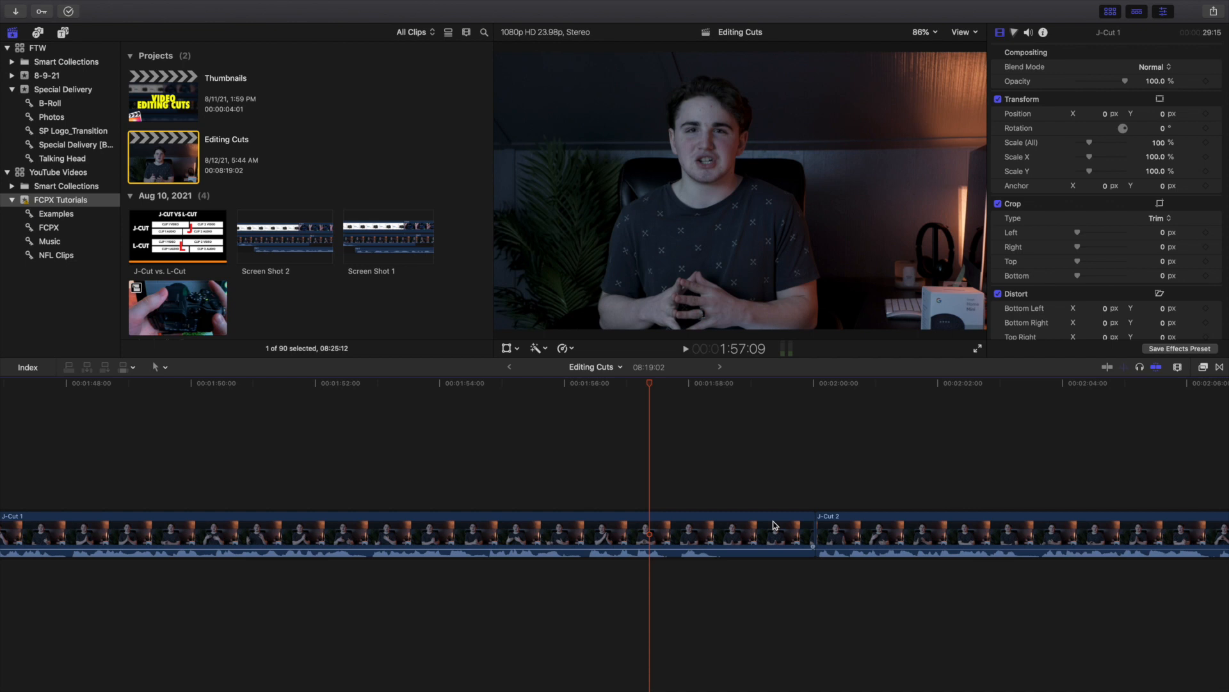
- Review the Detach Audio and Expand Audio commands available for the J-Cut 2 clip and place the playhead at 2:00:12
{"action": "scroll", "coordinate": [783, 525], "scroll_direction": "right", "scroll_amount": 5}
{"action": "left_click", "coordinate": [811, 537]}
{"action": "right_click", "coordinate": [811, 537]}
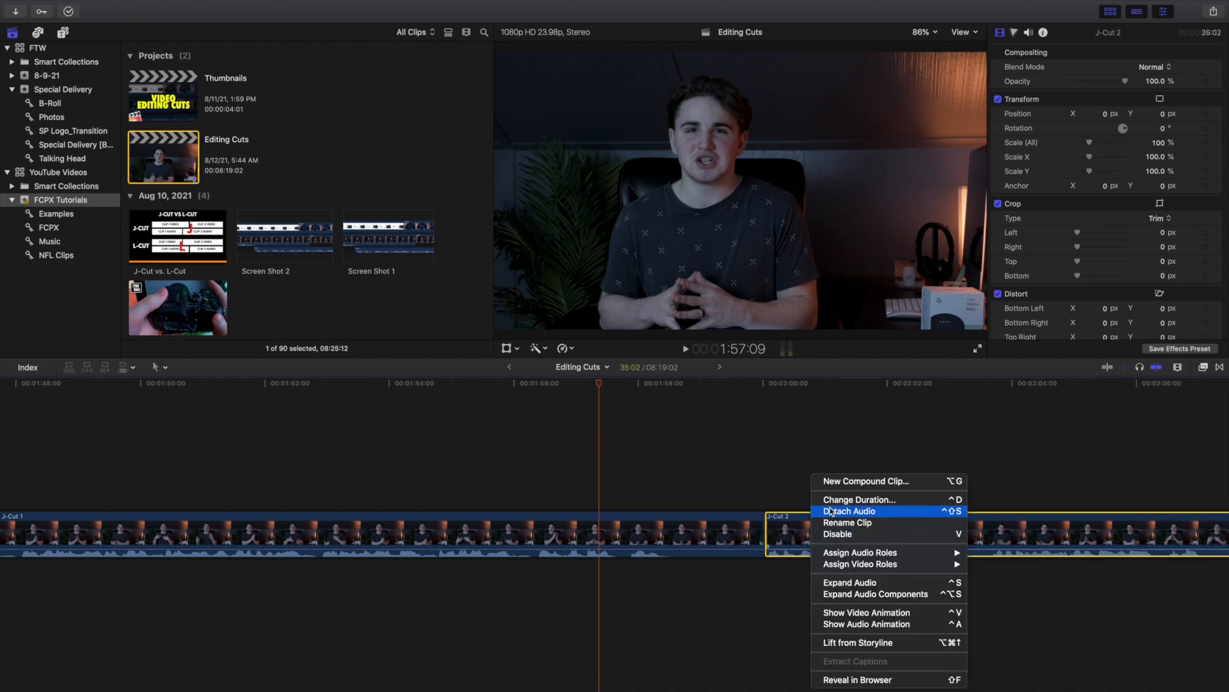
{"action": "left_click", "coordinate": [794, 497]}
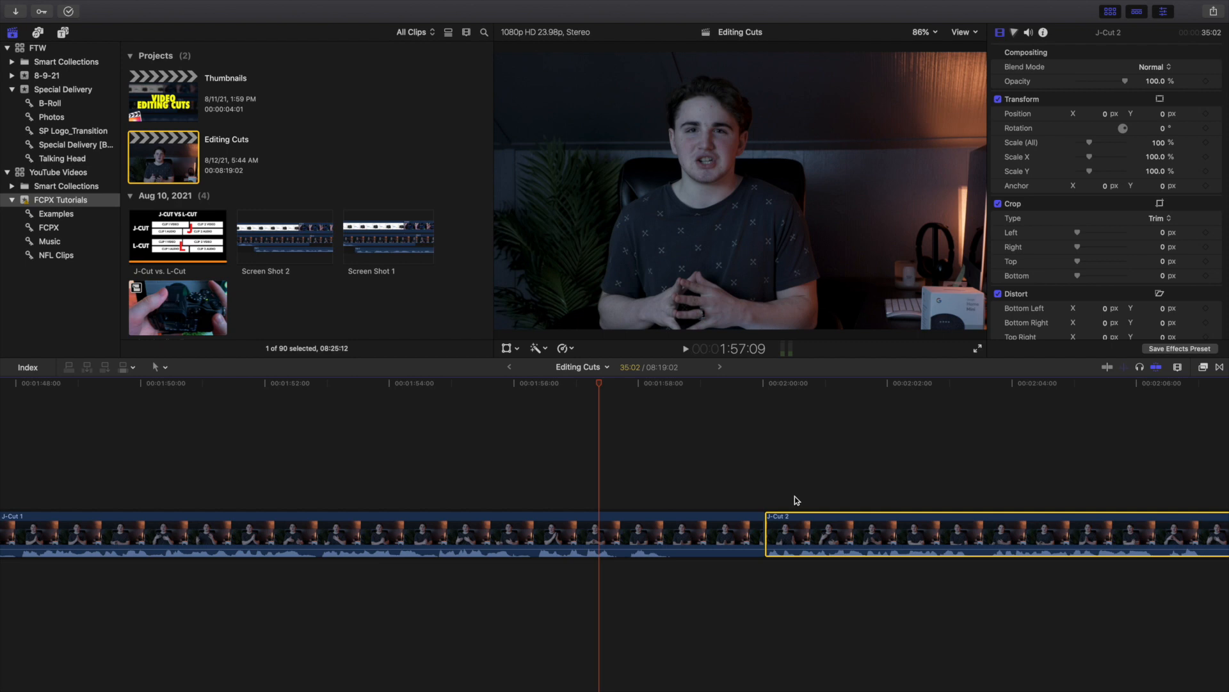
{"action": "left_click", "coordinate": [795, 500]}
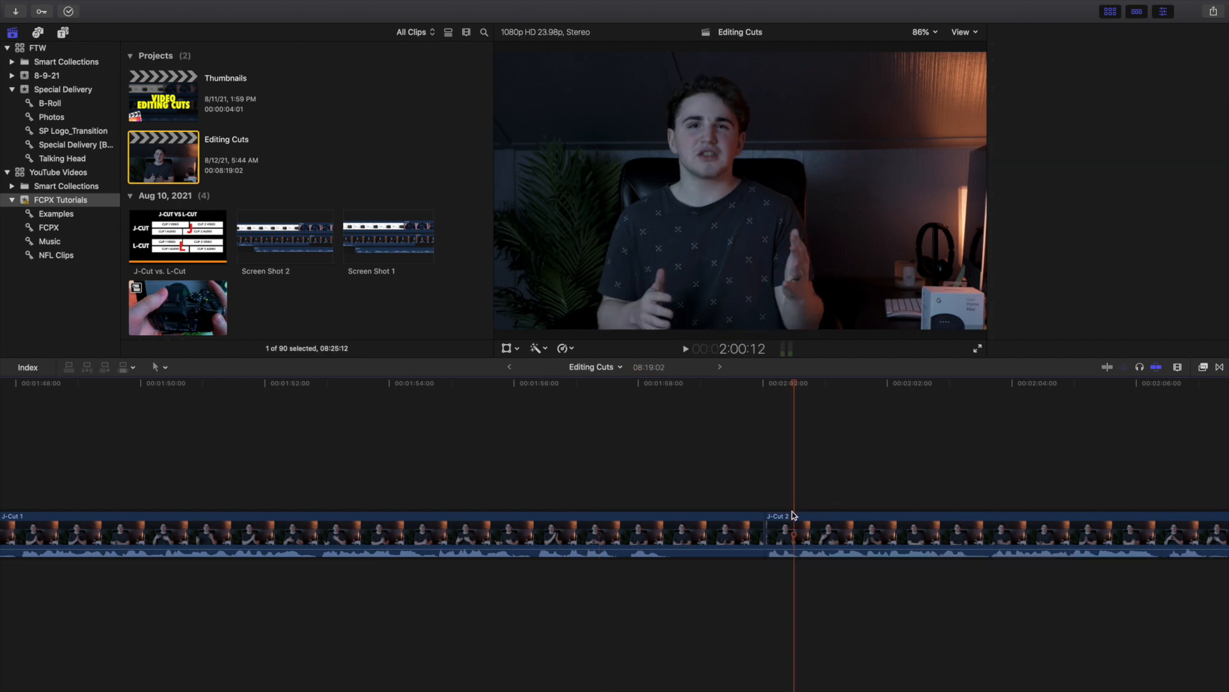
- Expand the audio of the J-Cut 2 clip below its video, collapse it and expand it again
{"action": "double_click", "coordinate": [809, 557]}
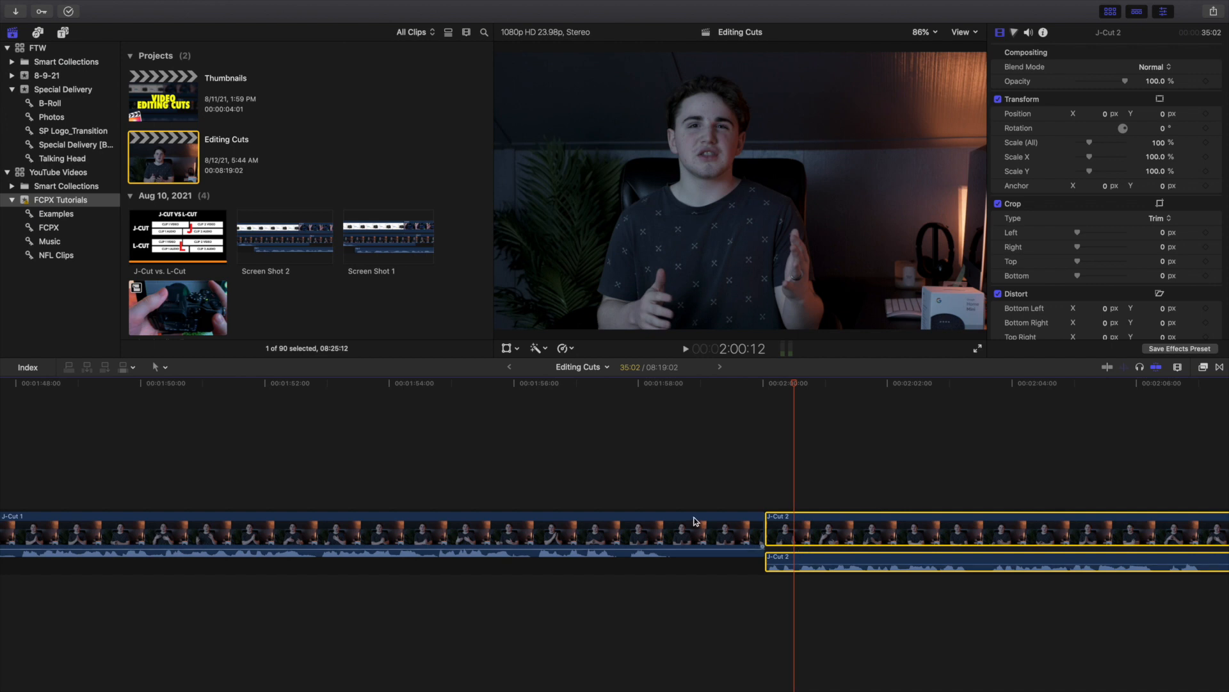
{"action": "scroll", "coordinate": [807, 563], "scroll_direction": "right", "scroll_amount": 1}
{"action": "double_click", "coordinate": [809, 566]}
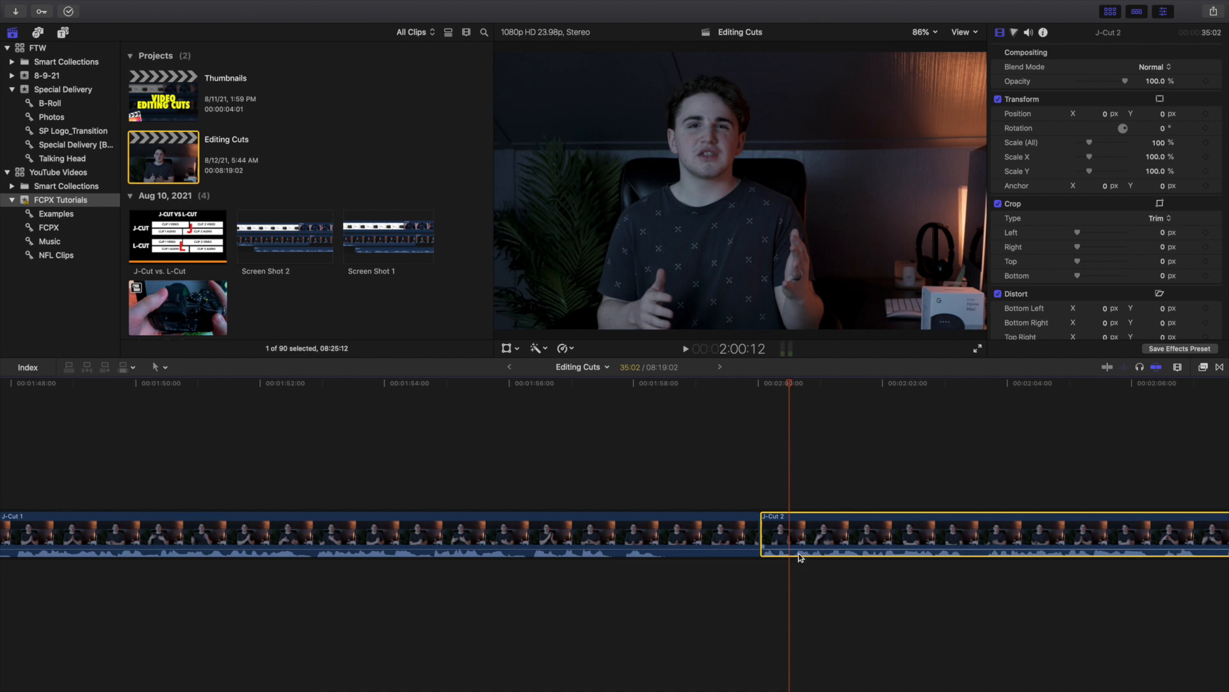
{"action": "double_click", "coordinate": [800, 555]}
- Trim about 1:15 off the start of J-Cut 2's video only, so its expanded audio begins under the end of J-Cut 1
{"action": "left_click", "coordinate": [611, 495]}
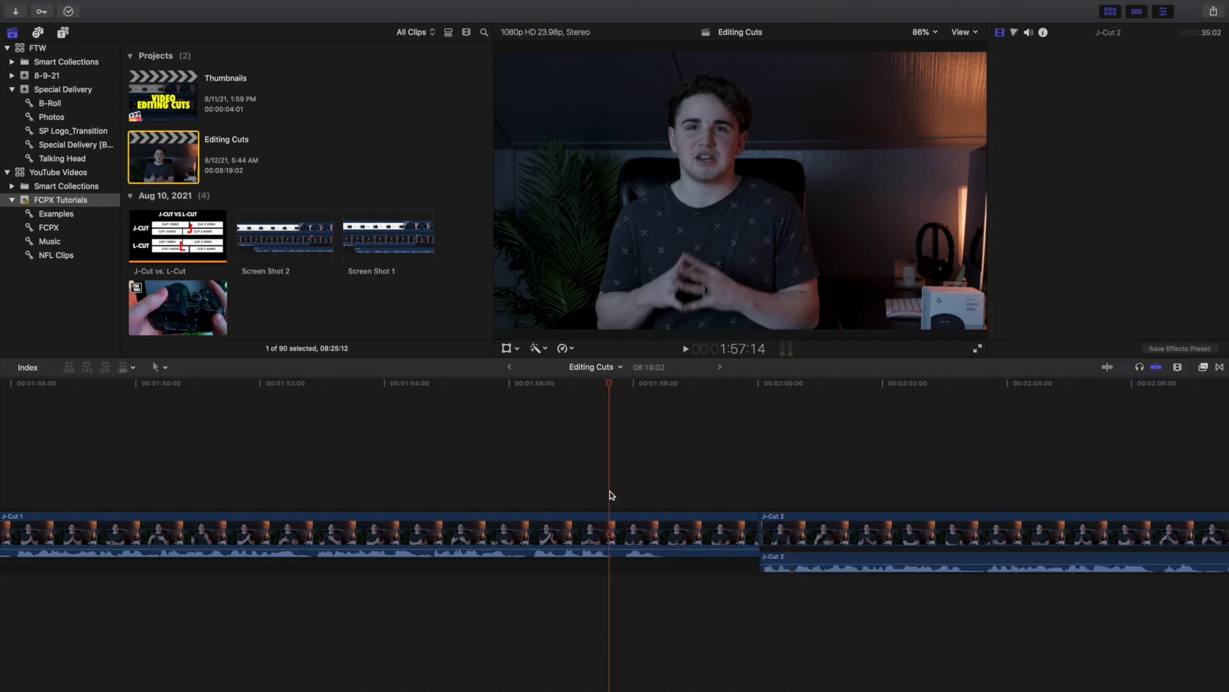
{"action": "key", "text": "super+equal"}
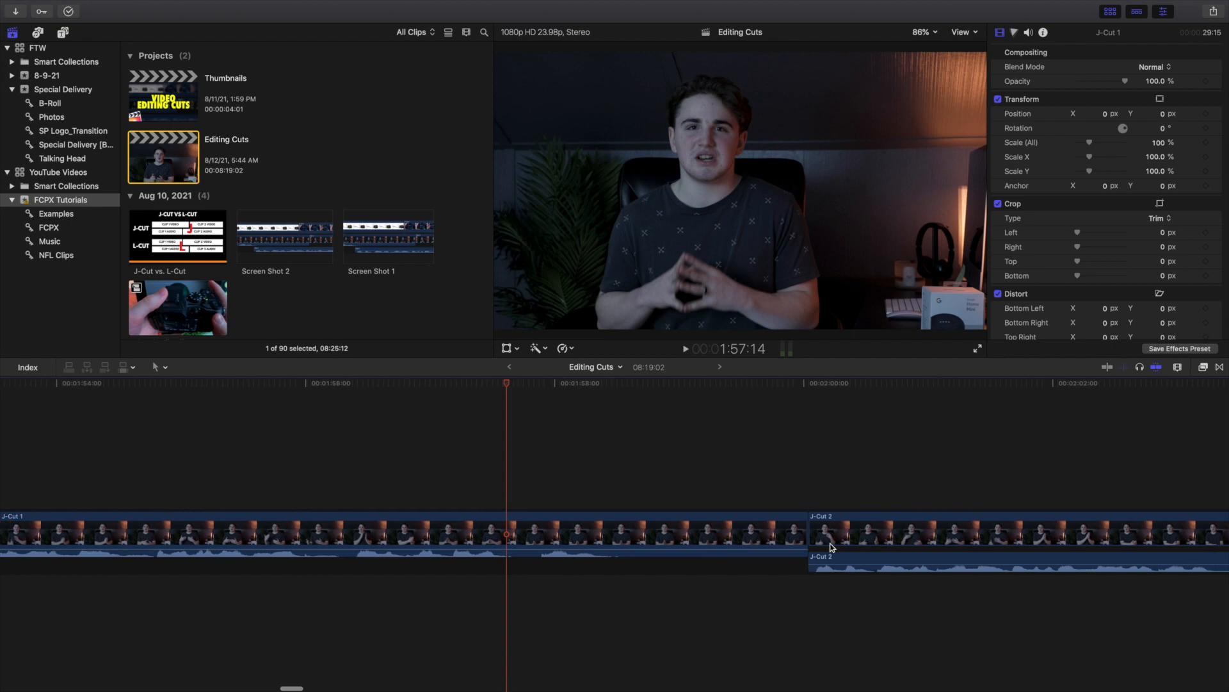
{"action": "key", "text": "super+minus"}
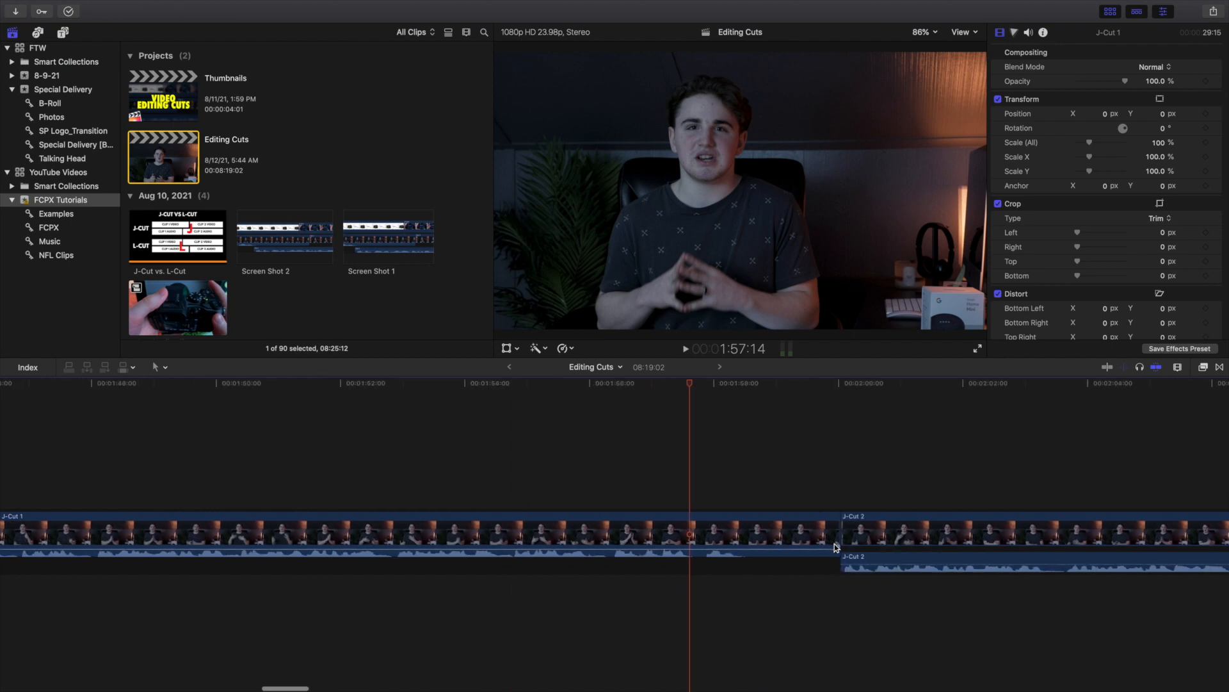
{"action": "left_click_drag", "start_coordinate": [836, 538], "coordinate": [943, 532]}
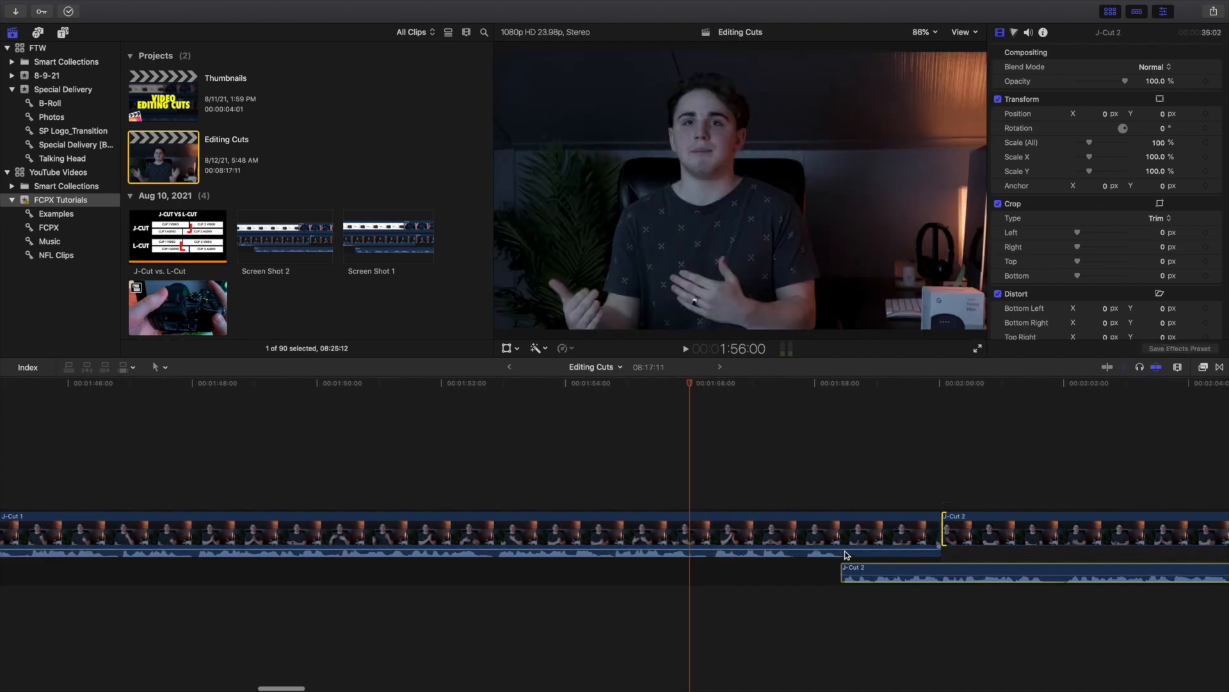
- Play back the J-cut between J-Cut 1 and J-Cut 2 several times to check the incoming audio overlap
{"action": "scroll", "coordinate": [641, 531], "scroll_direction": "right", "scroll_amount": 3}
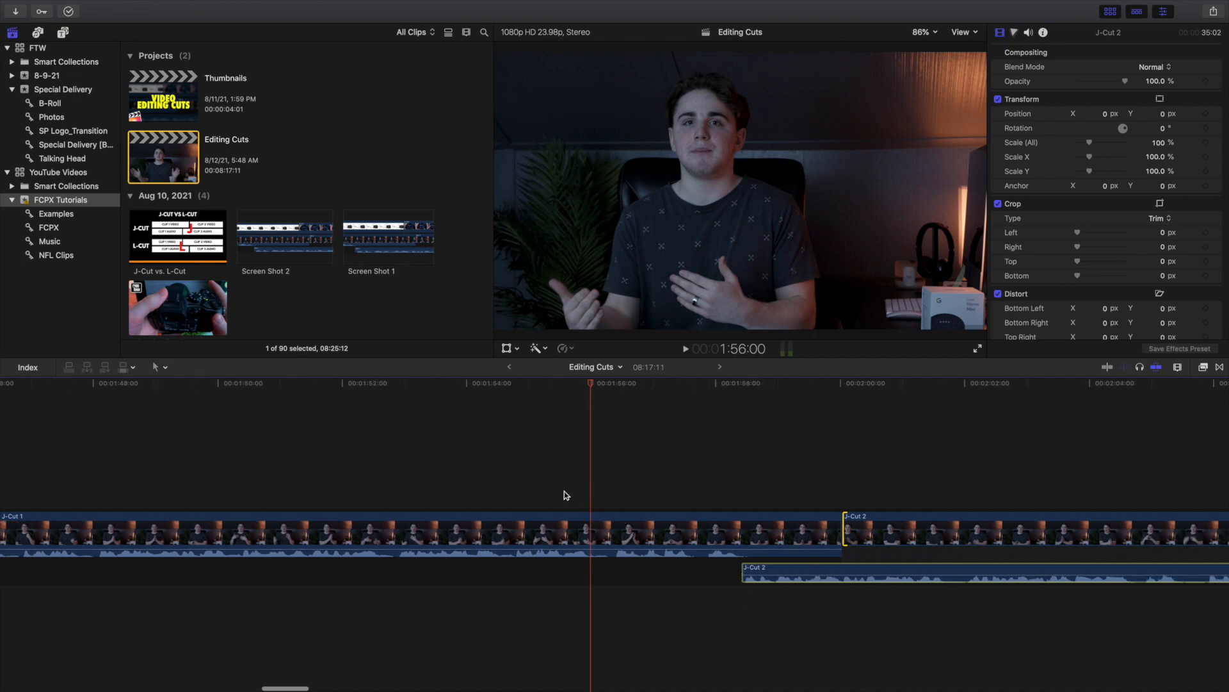
{"action": "left_click", "coordinate": [527, 471]}
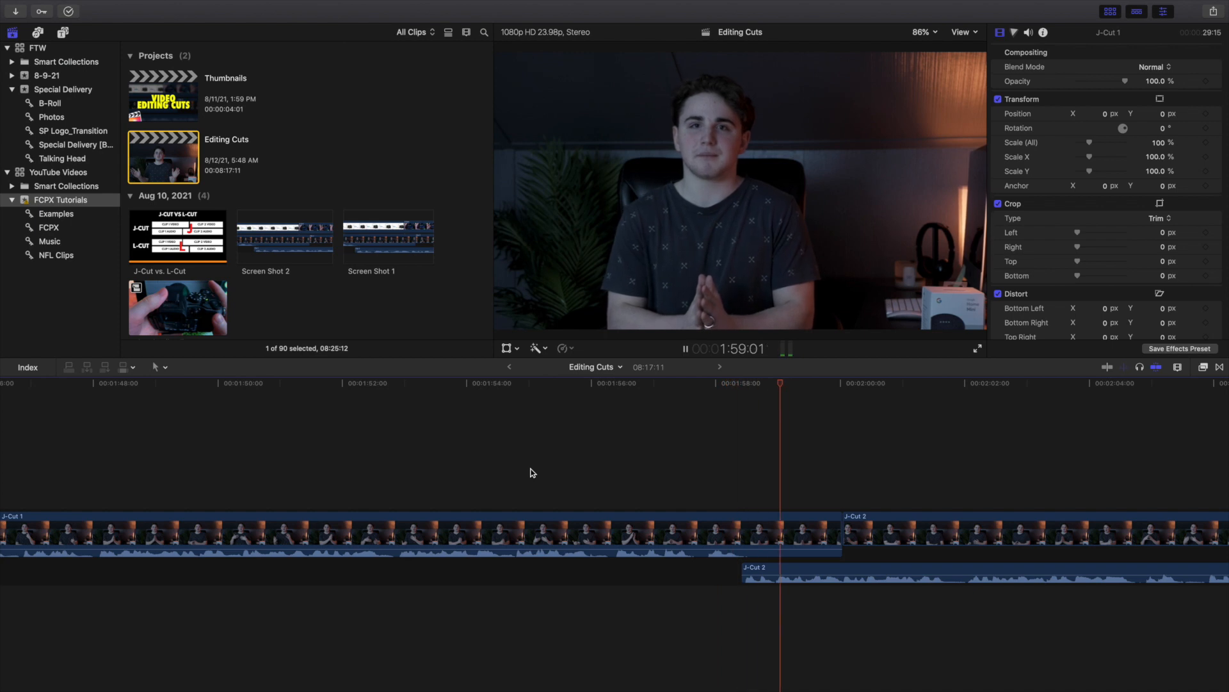
{"action": "left_click", "coordinate": [778, 477]}
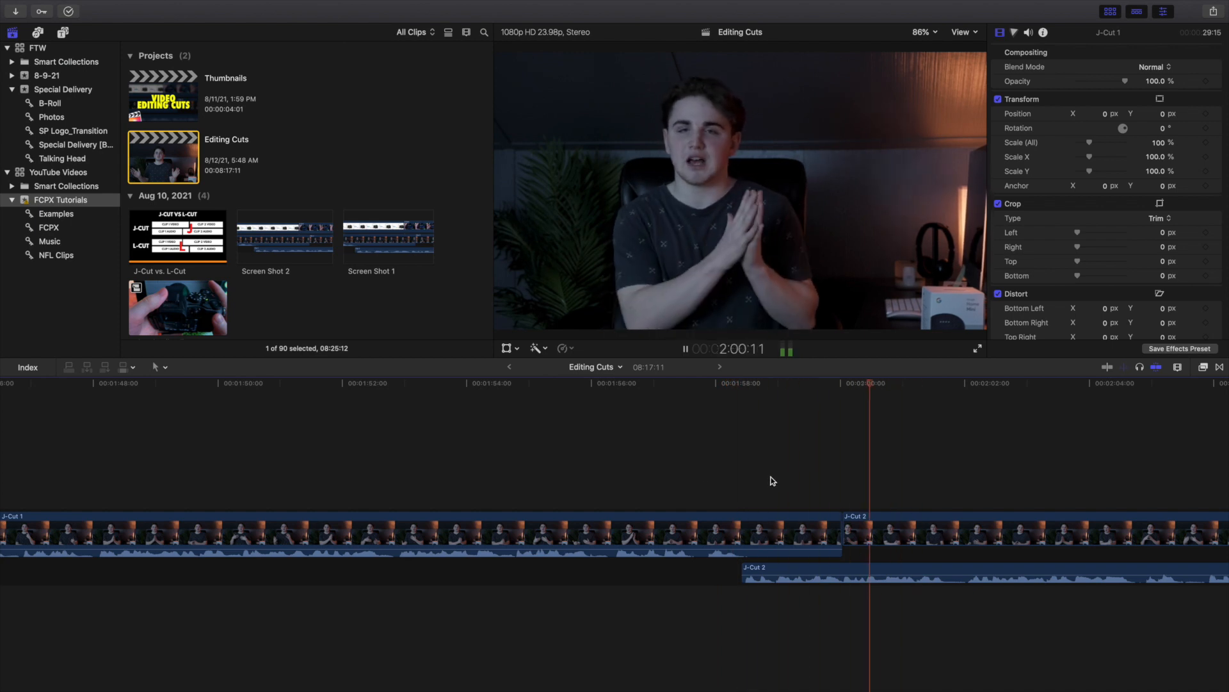
{"action": "left_click", "coordinate": [645, 487]}
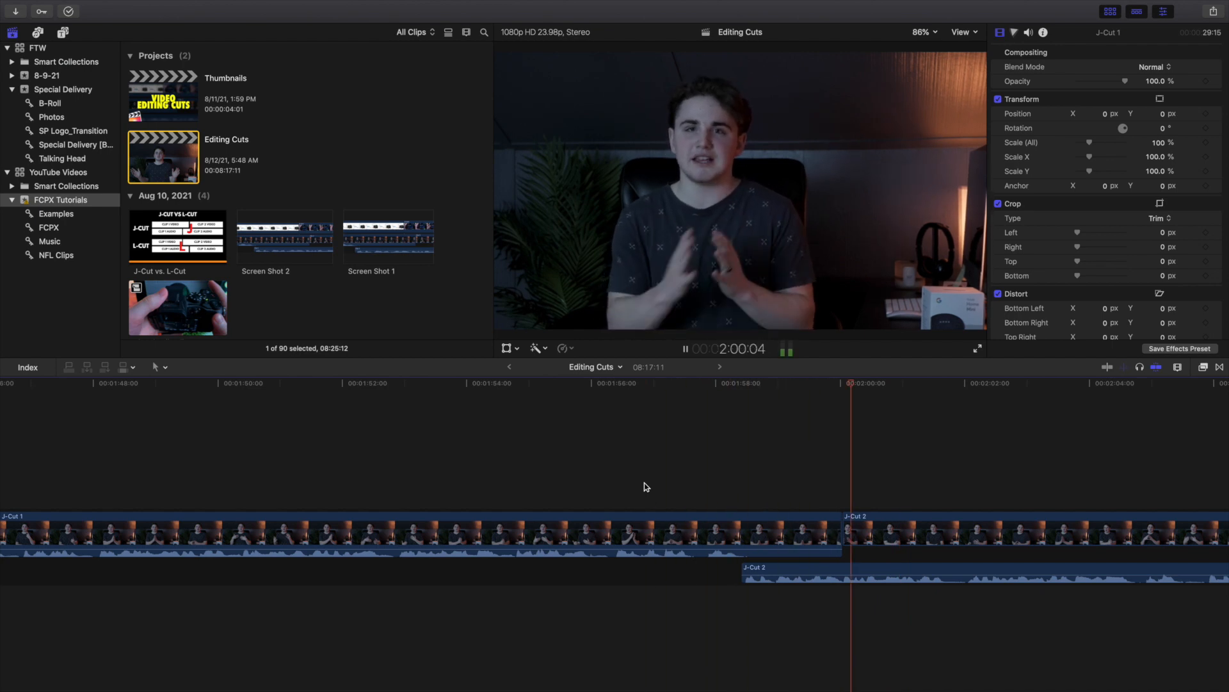
{"action": "left_click", "coordinate": [702, 483]}
{"action": "left_click", "coordinate": [642, 490]}
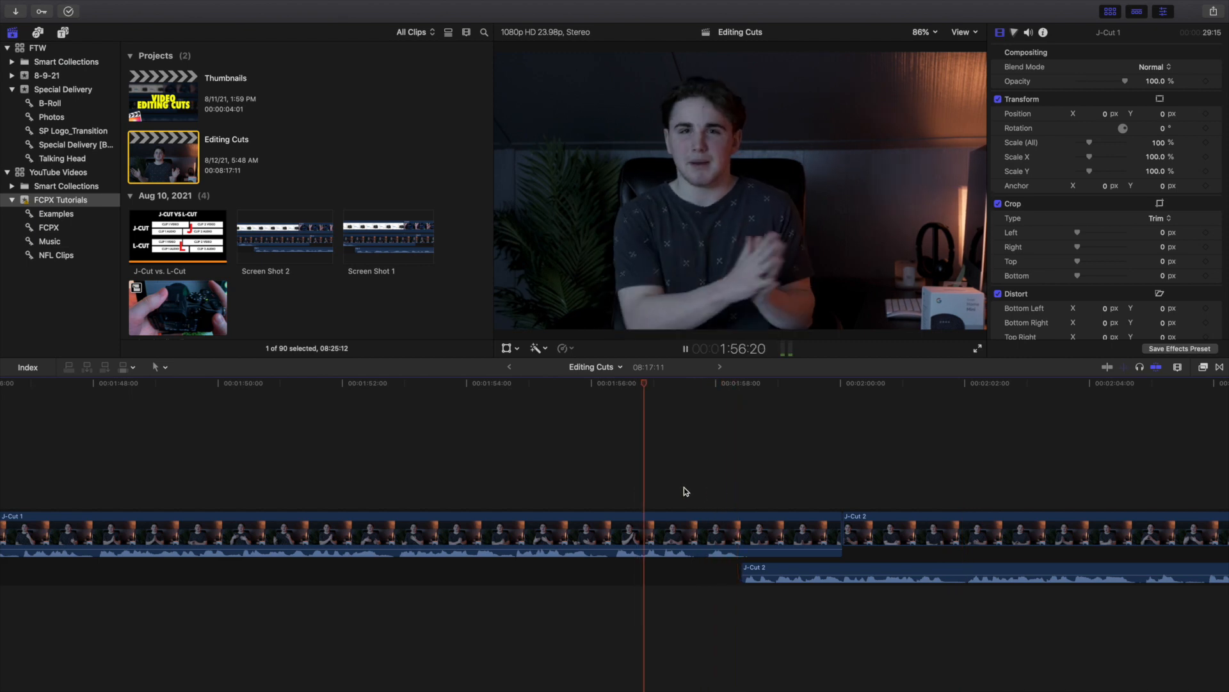
{"action": "key", "text": "space"}
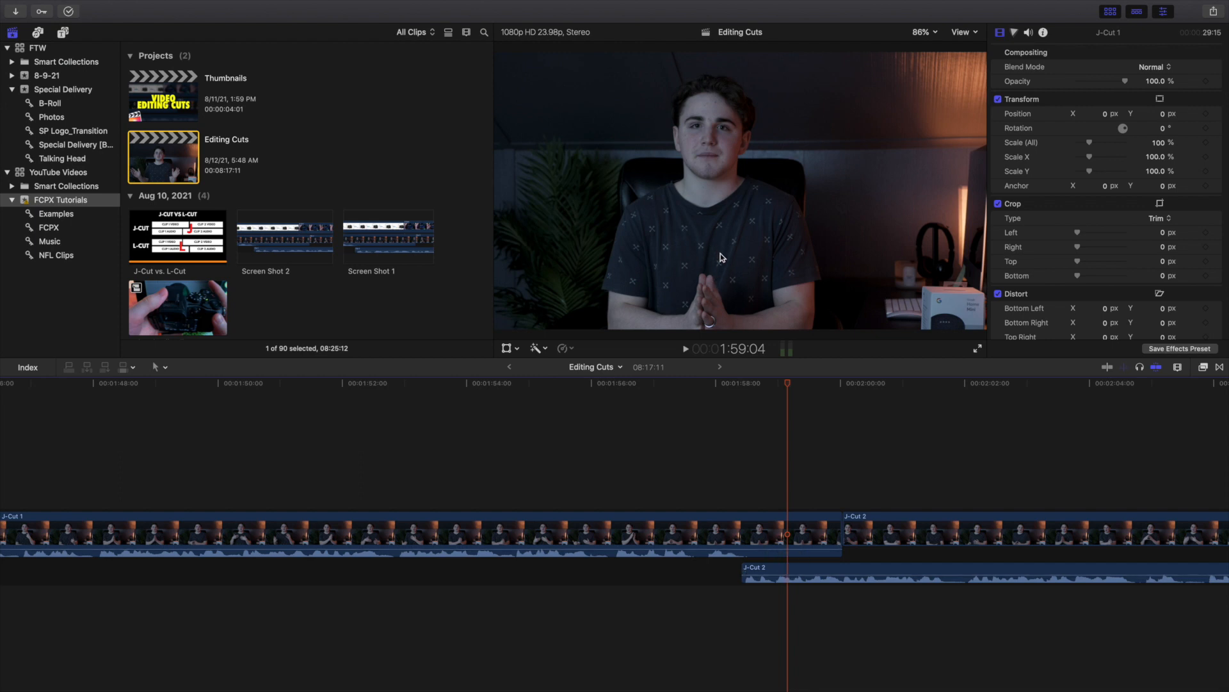
{"action": "key", "text": "space"}
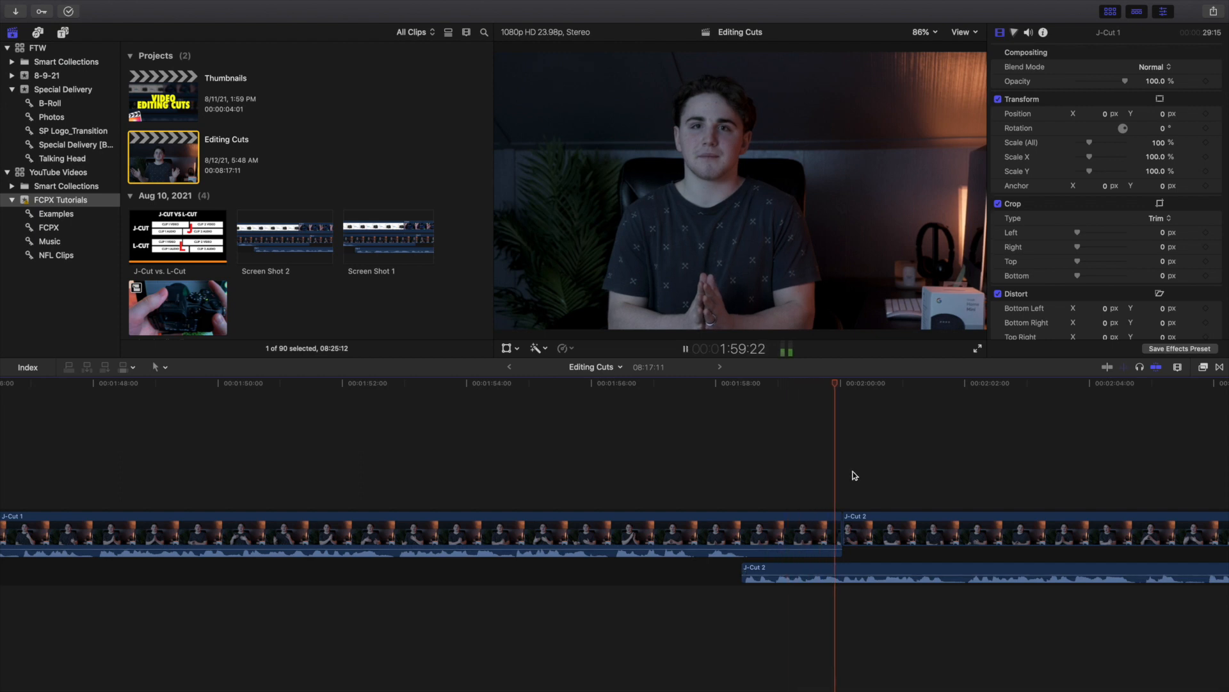
{"action": "key", "text": "space"}
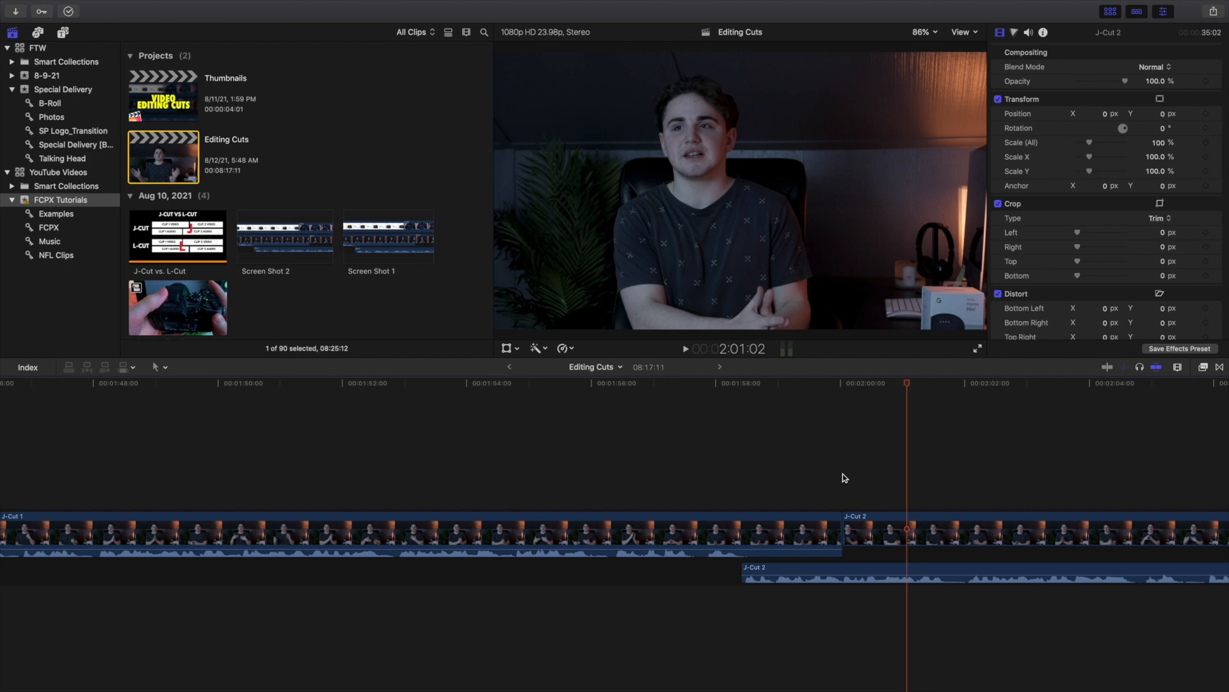
{"action": "left_click", "coordinate": [783, 480]}
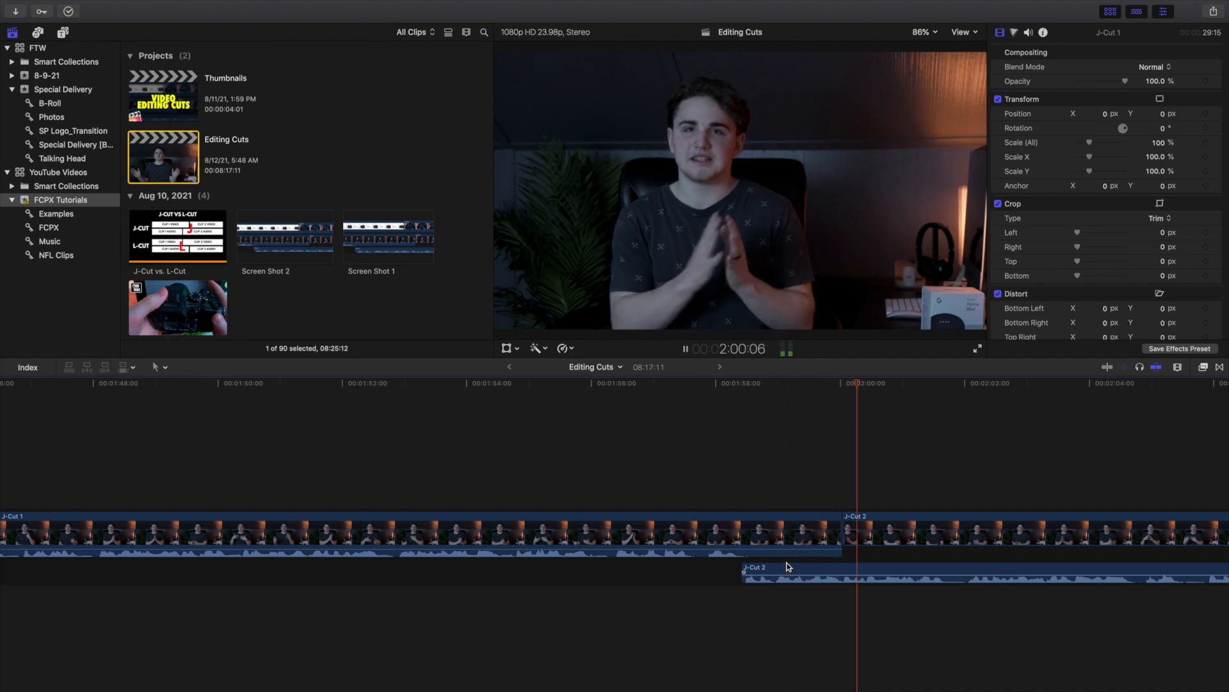
{"action": "key", "text": "space"}
- Restore J-Cut 2's video start to line up with its audio and trim 1:13 off the start of the video alone again
{"action": "left_click_drag", "start_coordinate": [788, 566], "coordinate": [881, 571]}
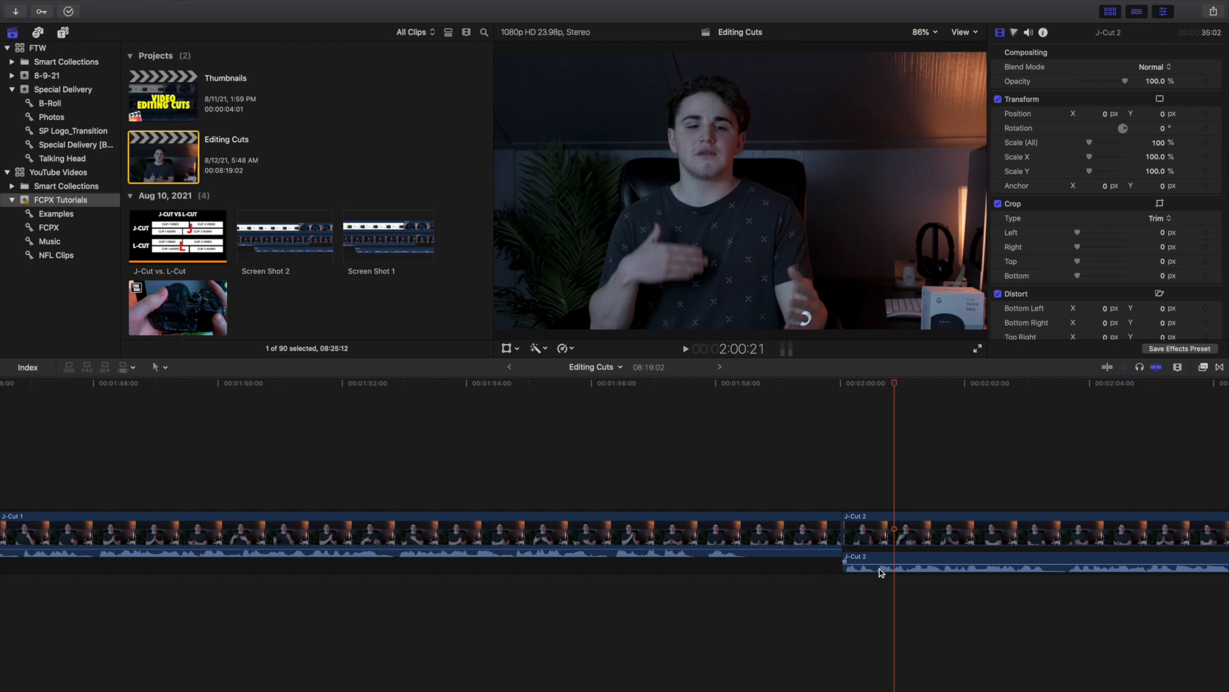
{"action": "left_click", "coordinate": [852, 533]}
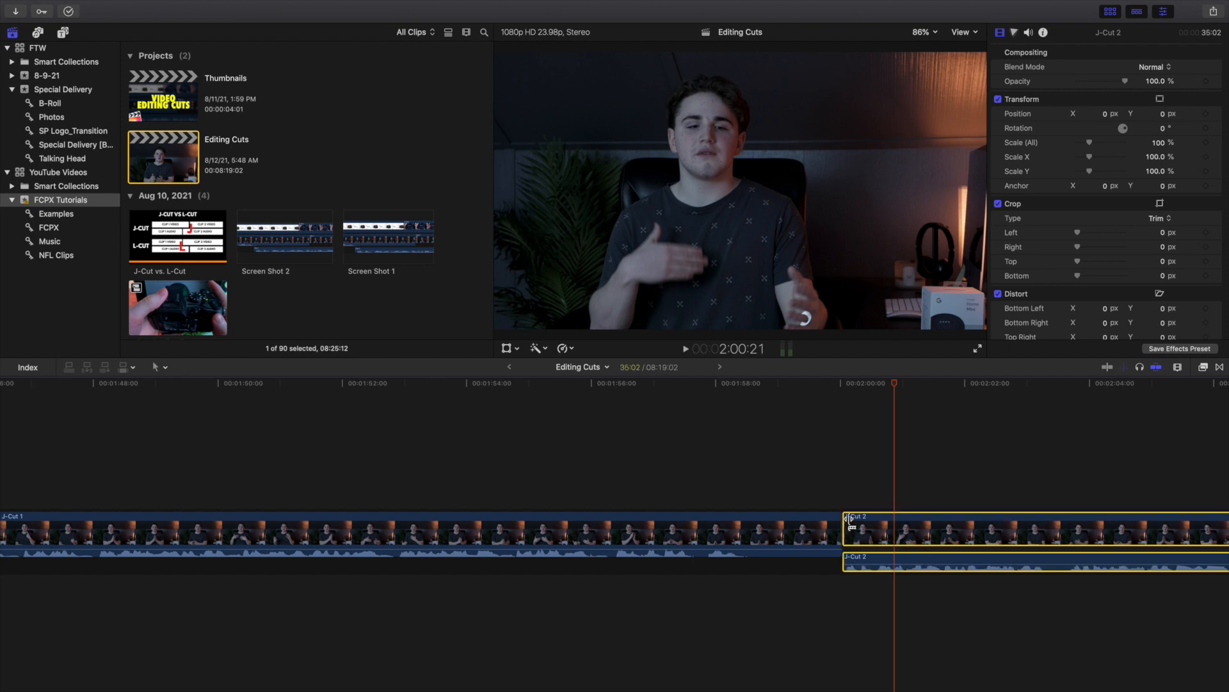
{"action": "left_click", "coordinate": [860, 498]}
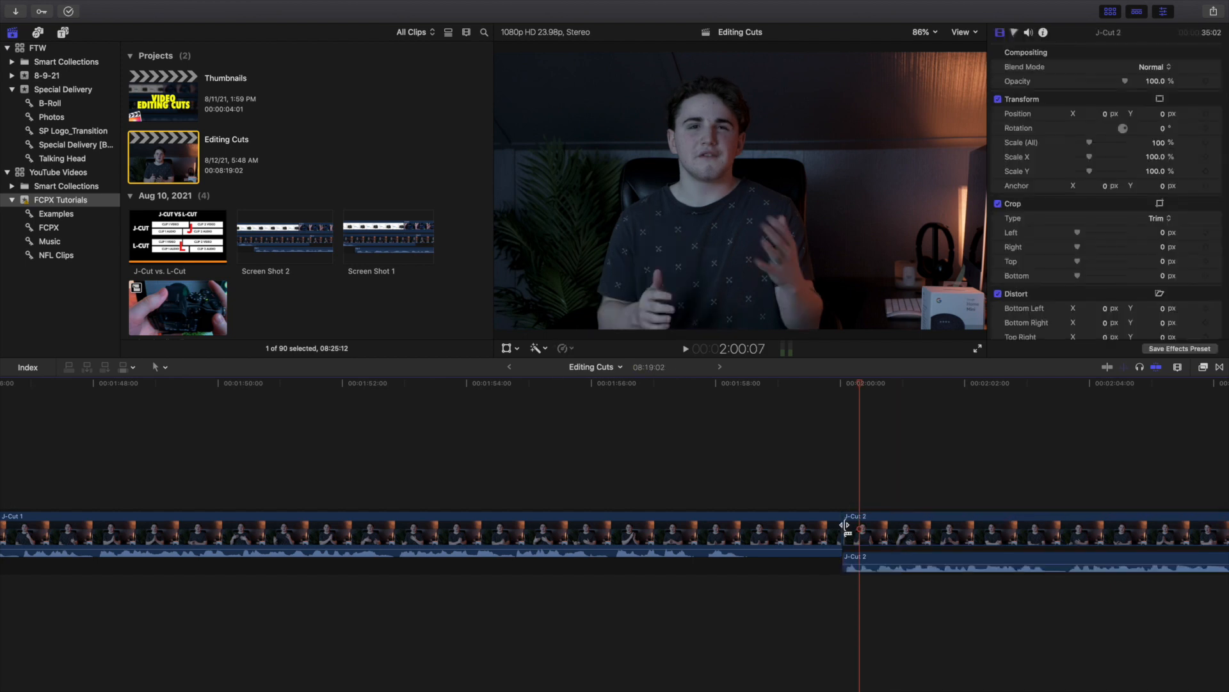
{"action": "left_click_drag", "start_coordinate": [845, 525], "coordinate": [941, 529]}
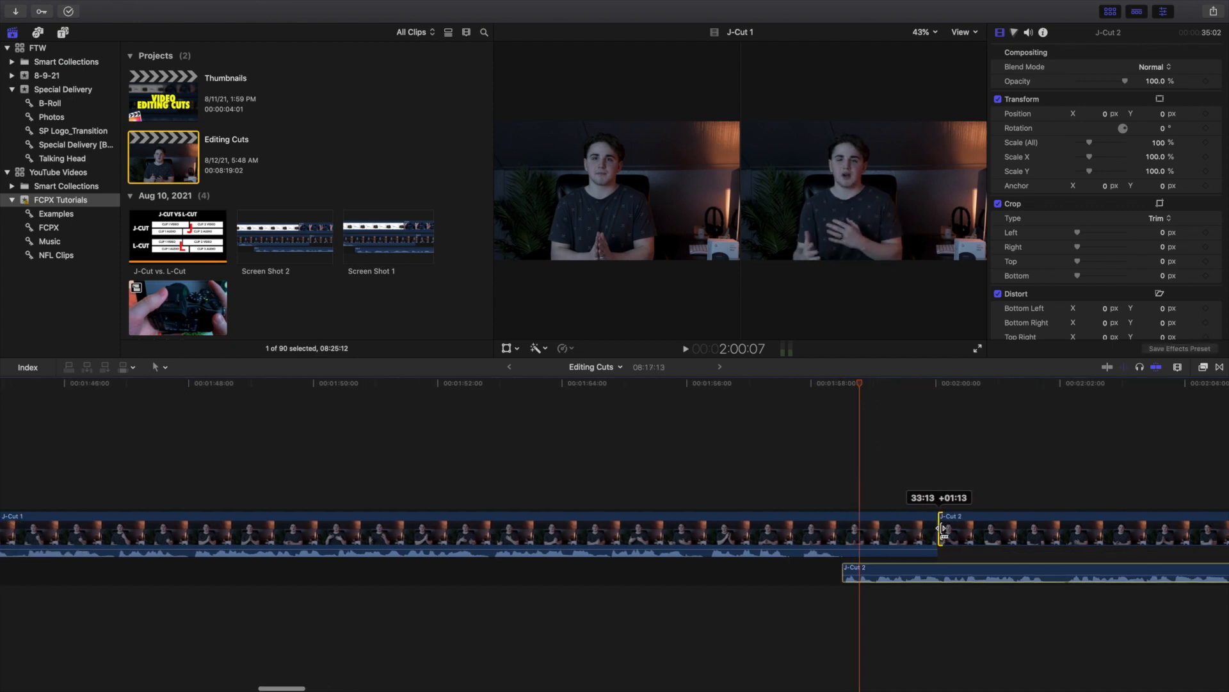
{"action": "left_click", "coordinate": [798, 488]}
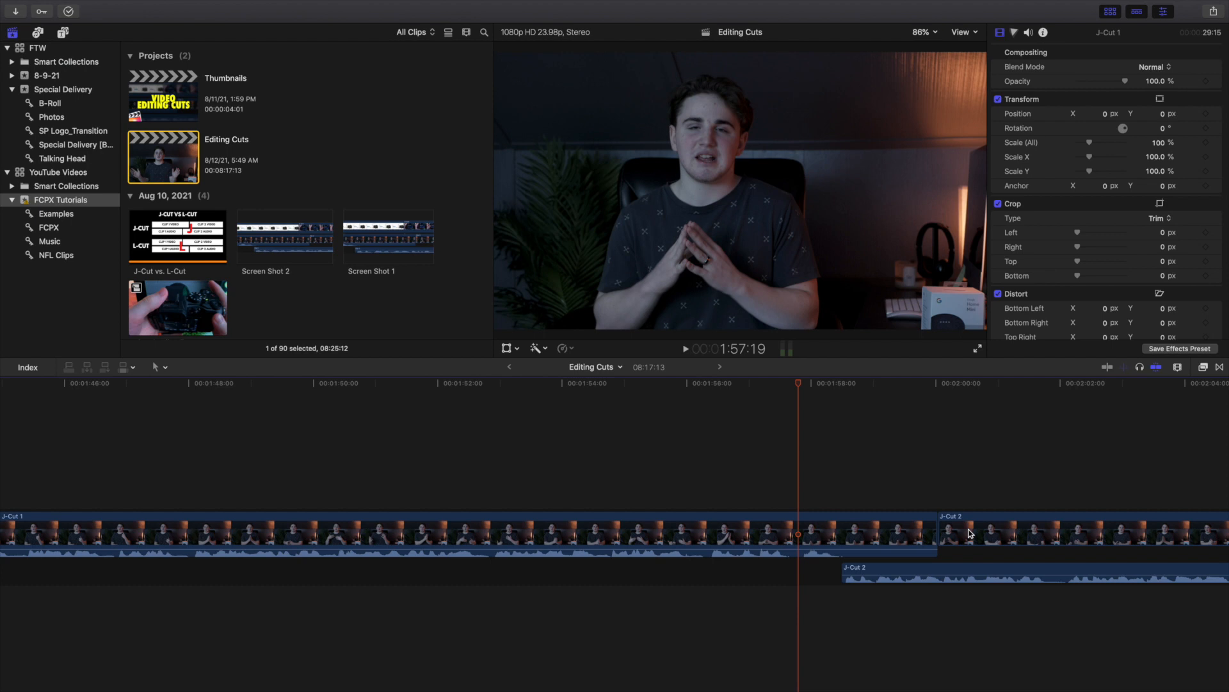
- Expand the audio of the L-Cut 1 clip and trim about 1:10 off the end of its video only, so the audio runs under L-Cut 2
{"action": "scroll", "coordinate": [696, 460], "scroll_direction": "right", "scroll_amount": 15}
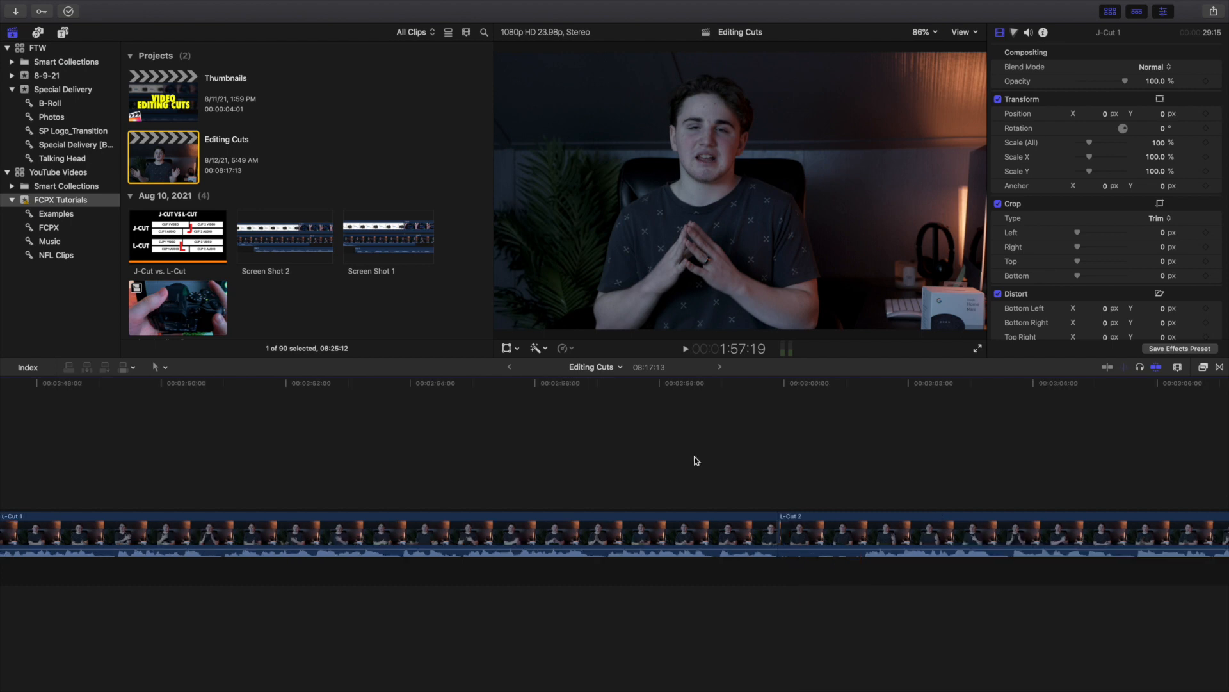
{"action": "double_click", "coordinate": [750, 555]}
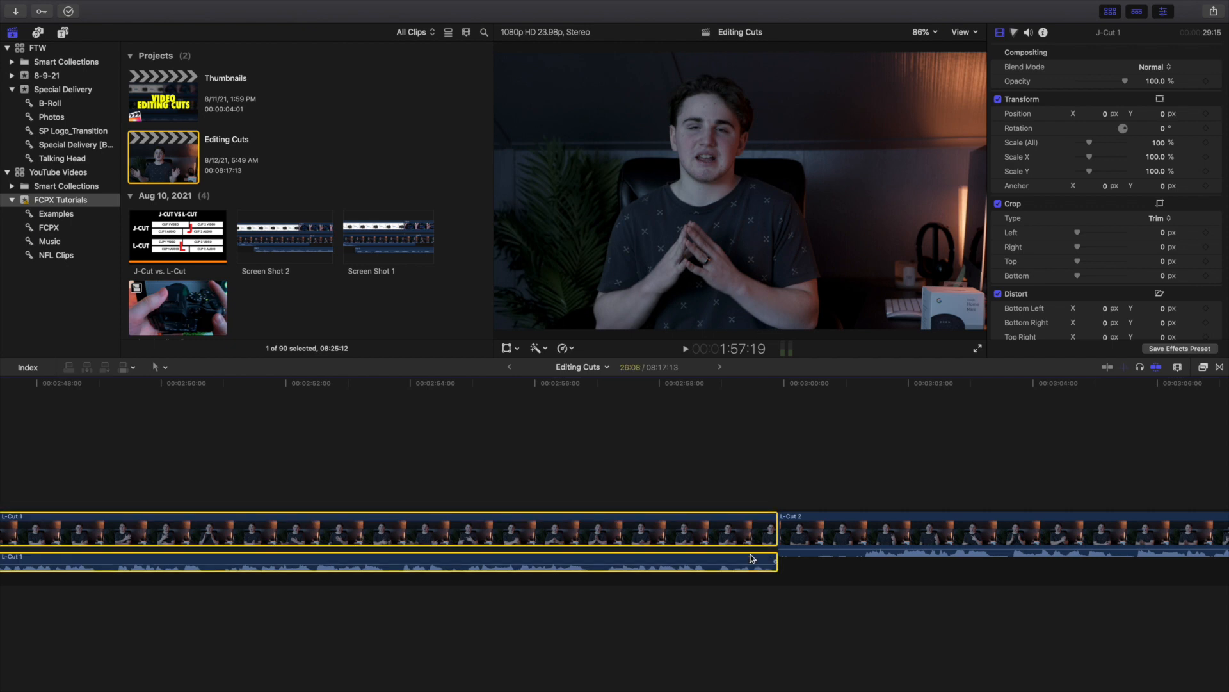
{"action": "left_click", "coordinate": [663, 502]}
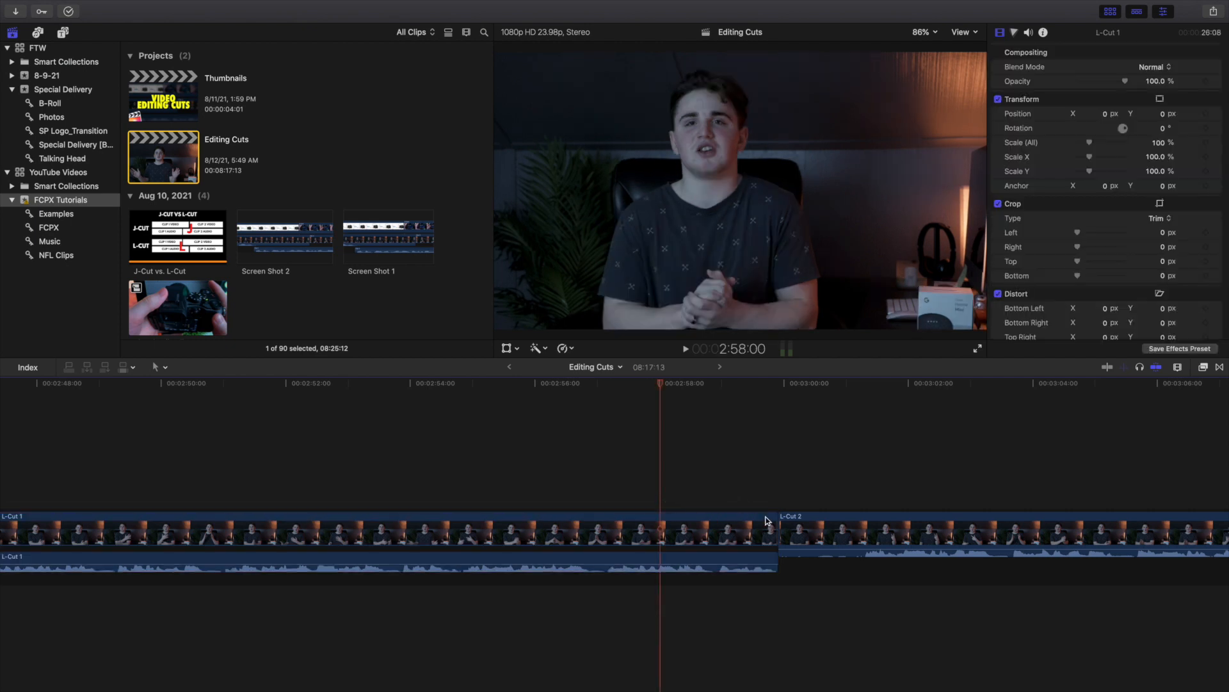
{"action": "left_click_drag", "start_coordinate": [773, 528], "coordinate": [689, 527]}
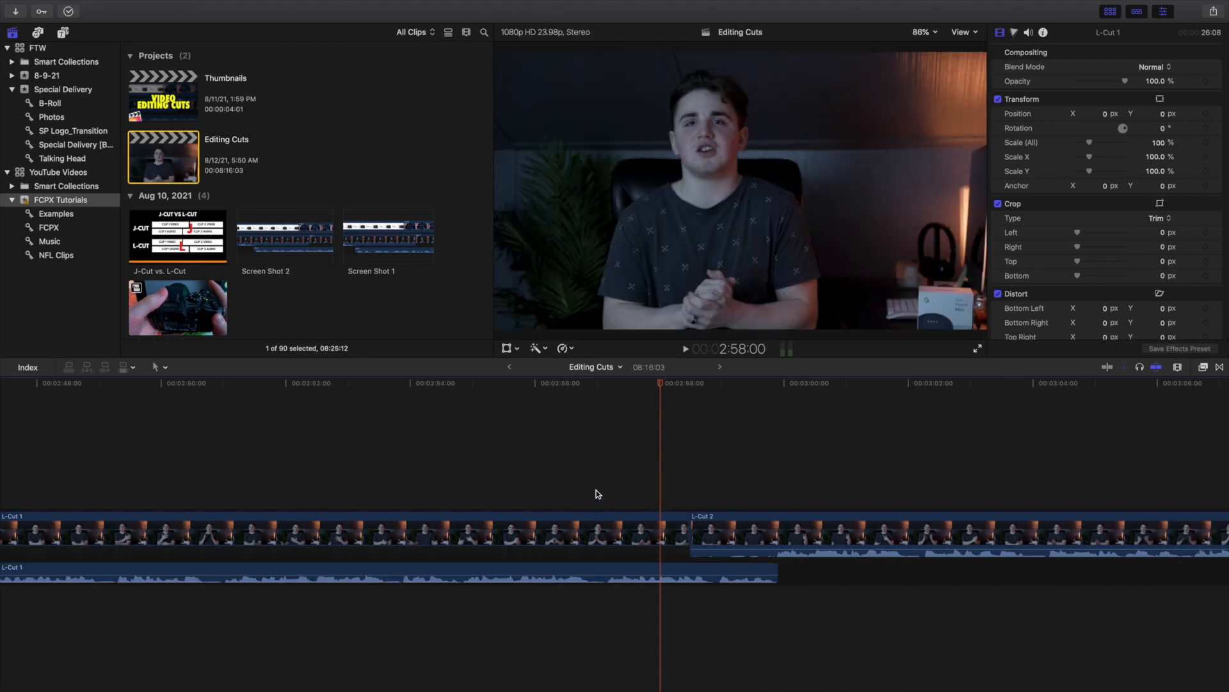
- Play back the L-cut from L-Cut 1 into L-Cut 2 repeatedly to examine how the outgoing audio carries over the new video
{"action": "left_click", "coordinate": [597, 494]}
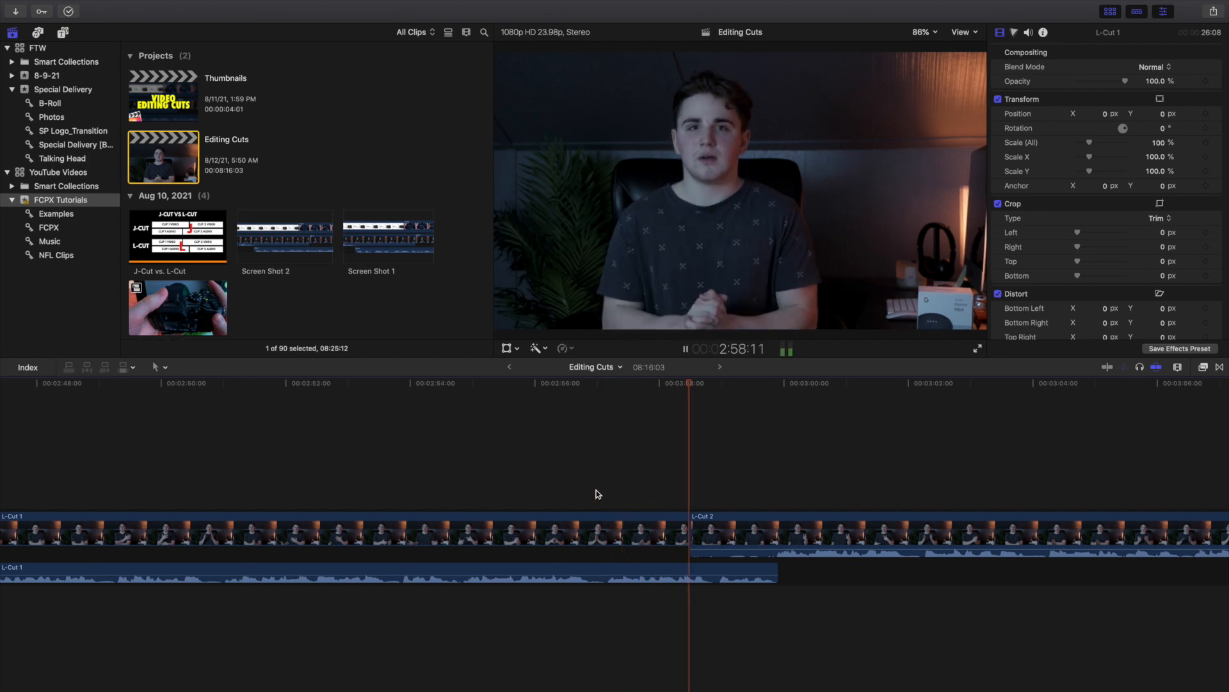
{"action": "key", "text": "space"}
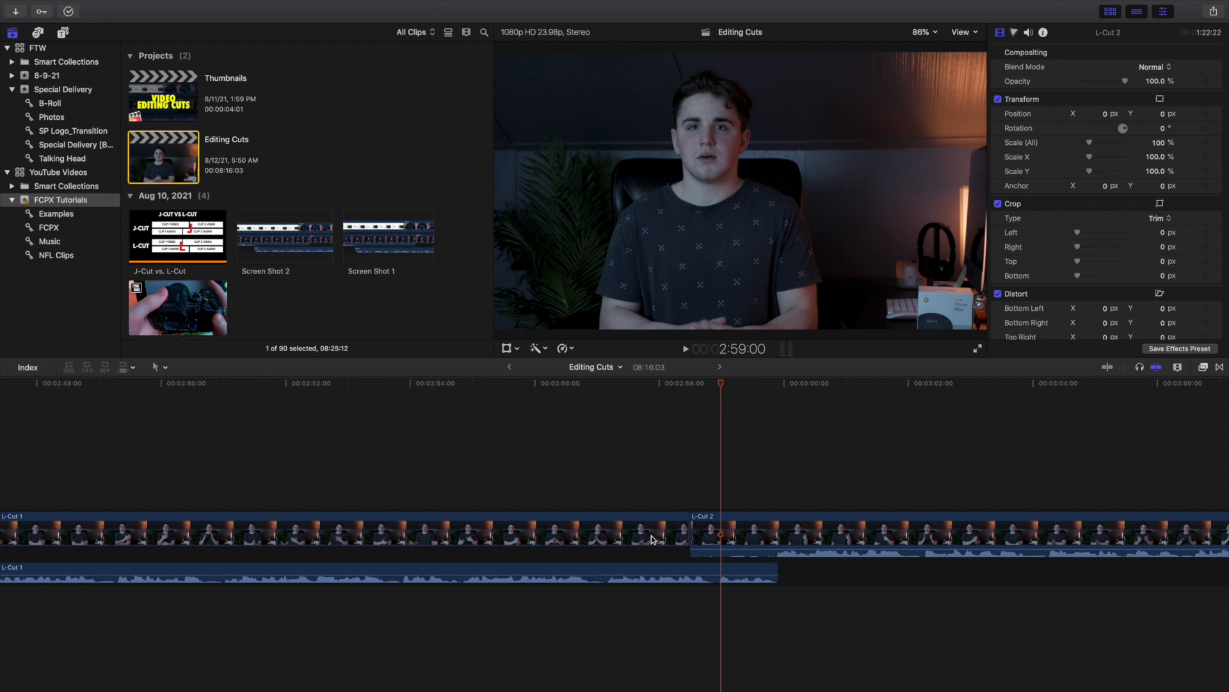
{"action": "left_click", "coordinate": [609, 493]}
{"action": "left_click", "coordinate": [557, 482]}
{"action": "key", "text": "space"}
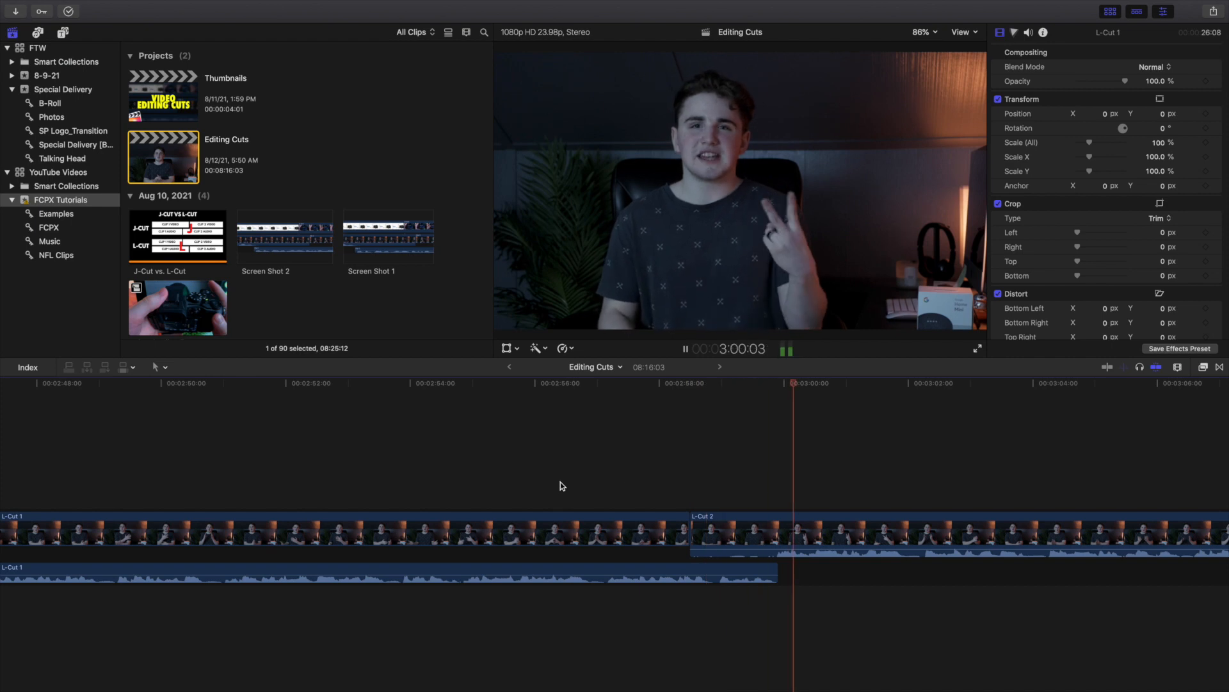
{"action": "left_click", "coordinate": [690, 486]}
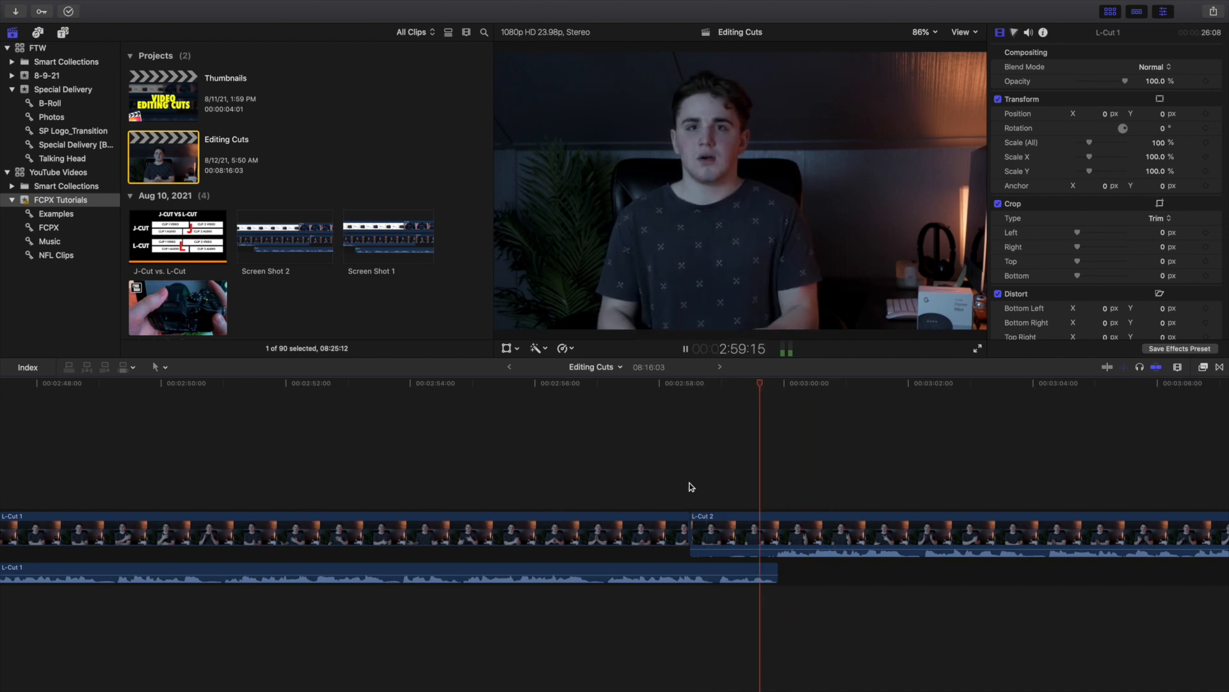
{"action": "left_click", "coordinate": [690, 487]}
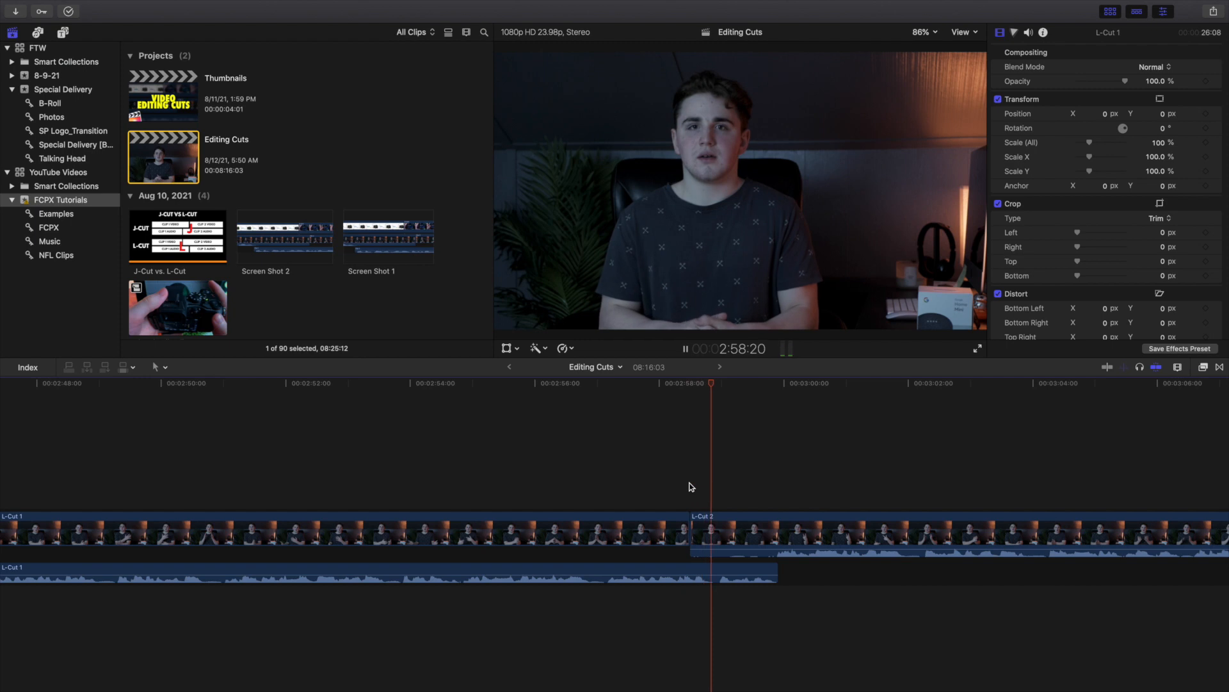
{"action": "key", "text": "space"}
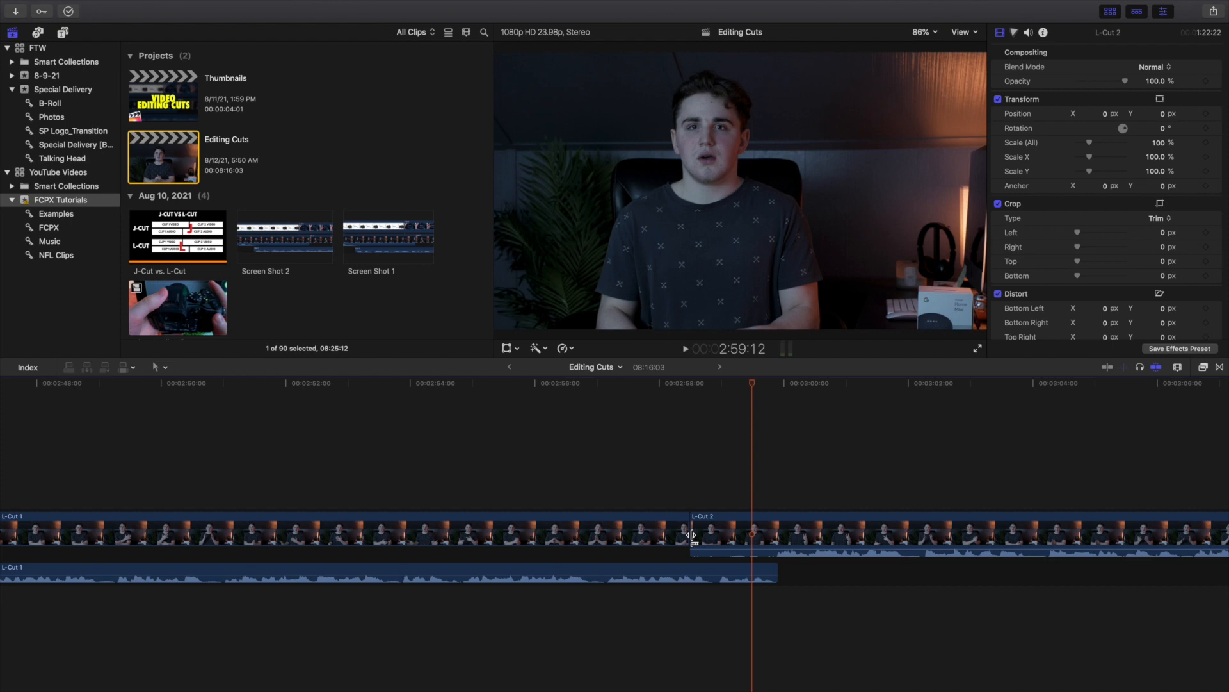
{"action": "left_click", "coordinate": [575, 485]}
{"action": "key", "text": "space"}
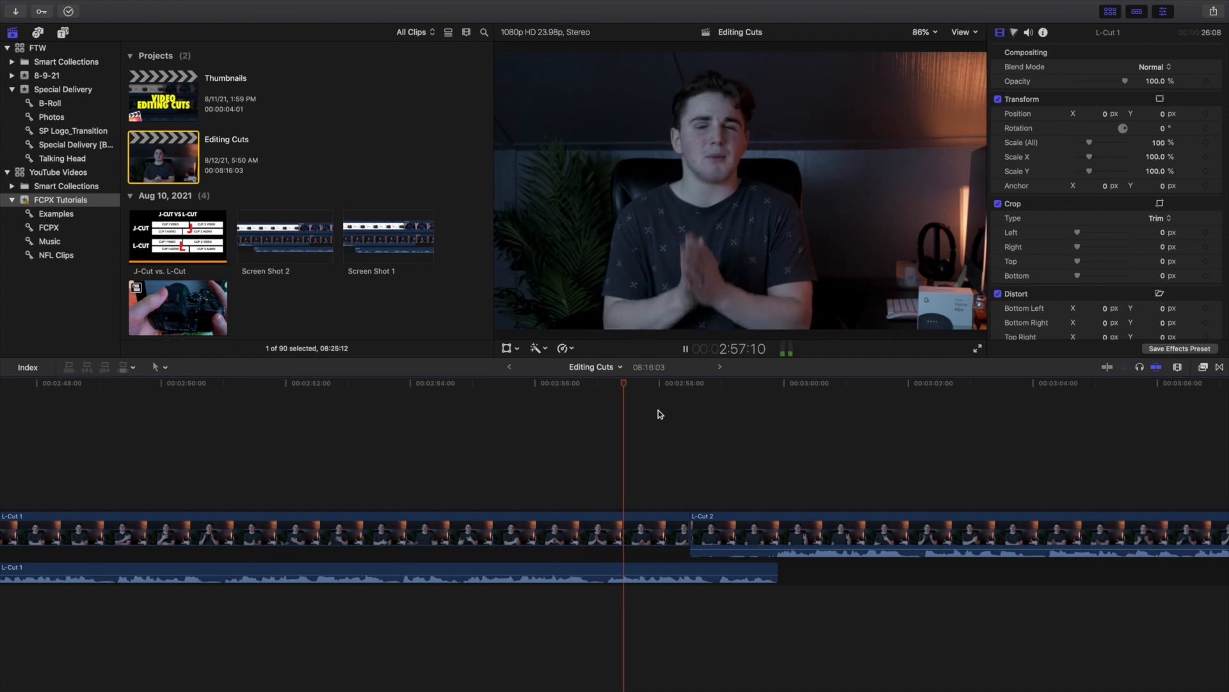
{"action": "key", "text": "space"}
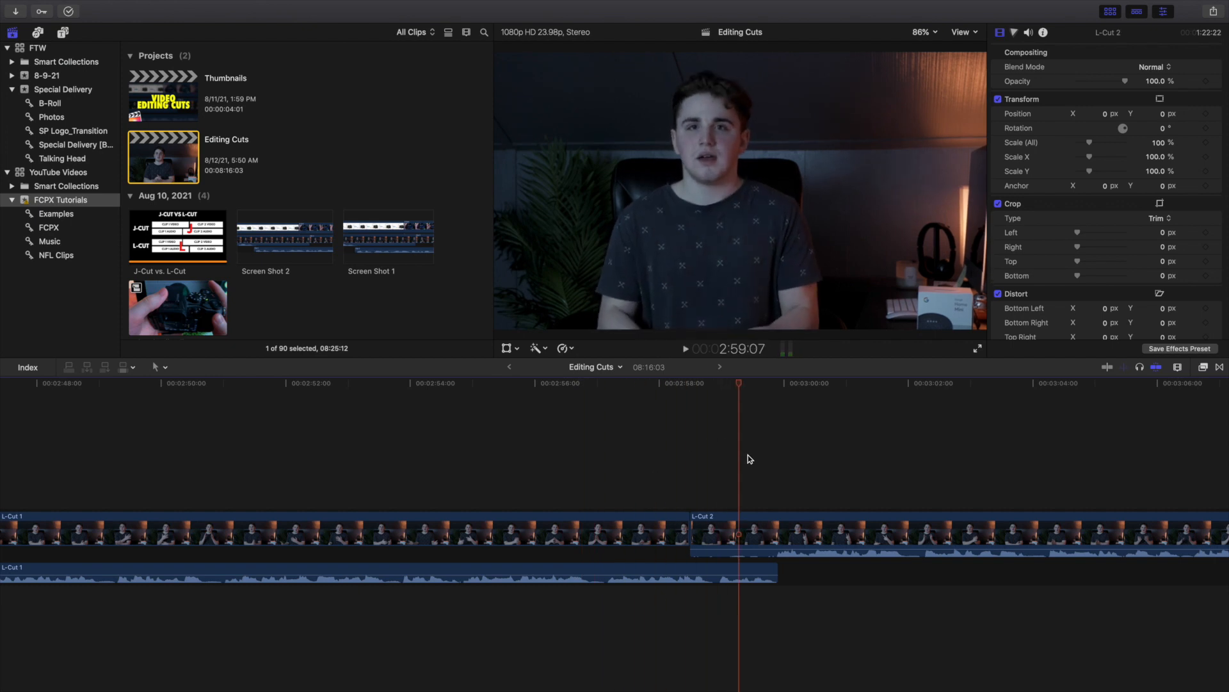
{"action": "key", "text": "space"}
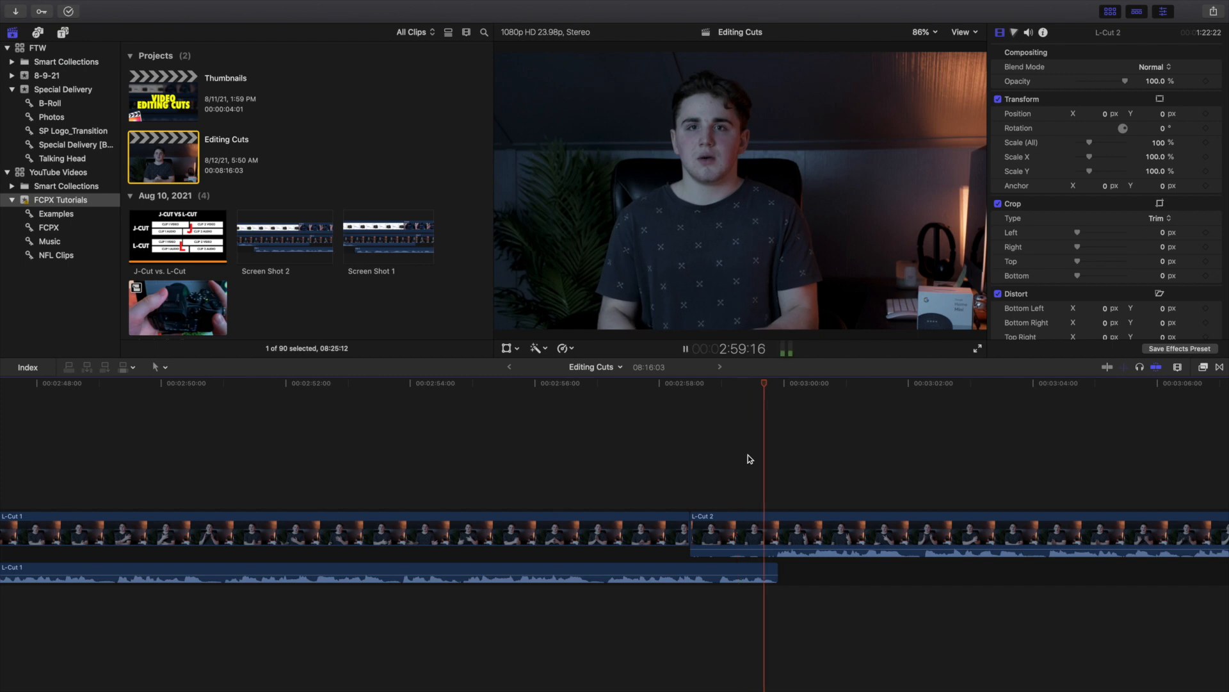
{"action": "left_click", "coordinate": [660, 470]}
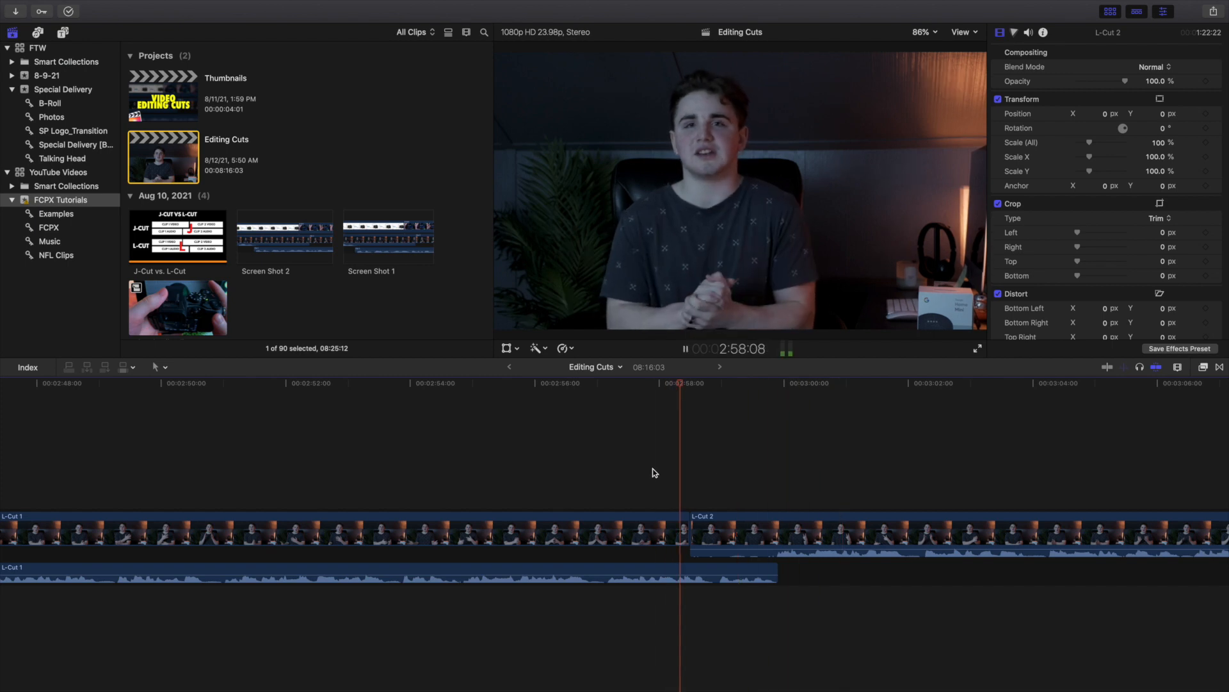
{"action": "key", "text": "space"}
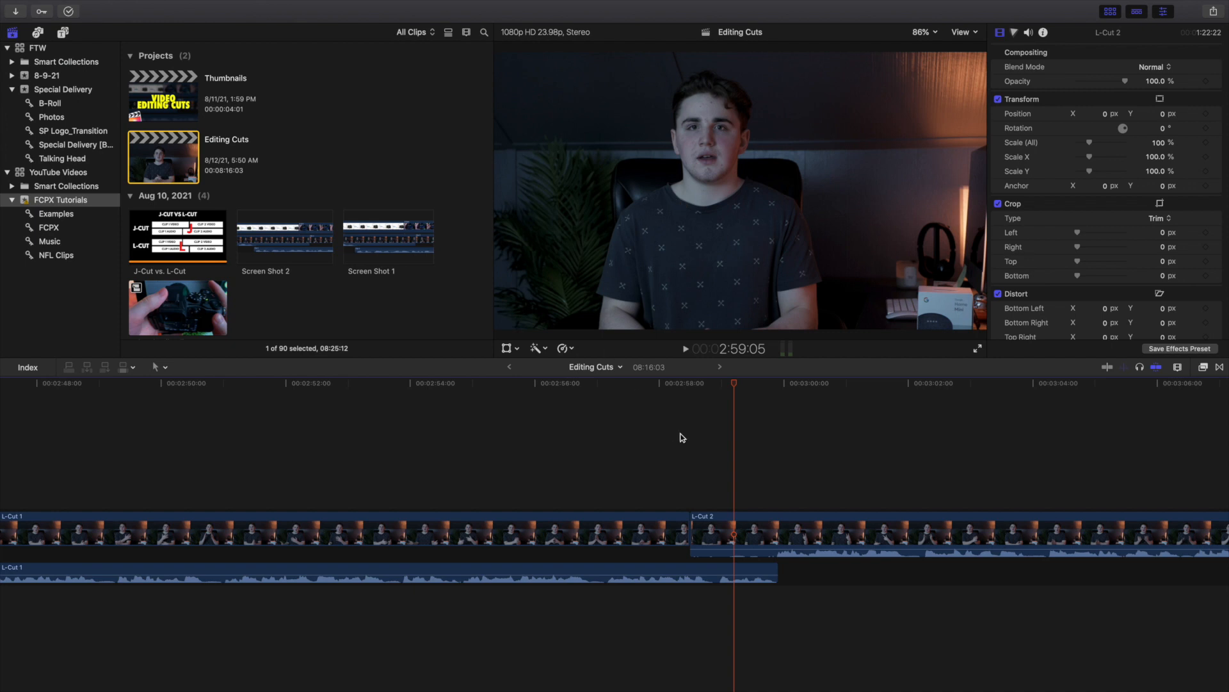
{"action": "left_click", "coordinate": [688, 443]}
{"action": "key", "text": "space"}
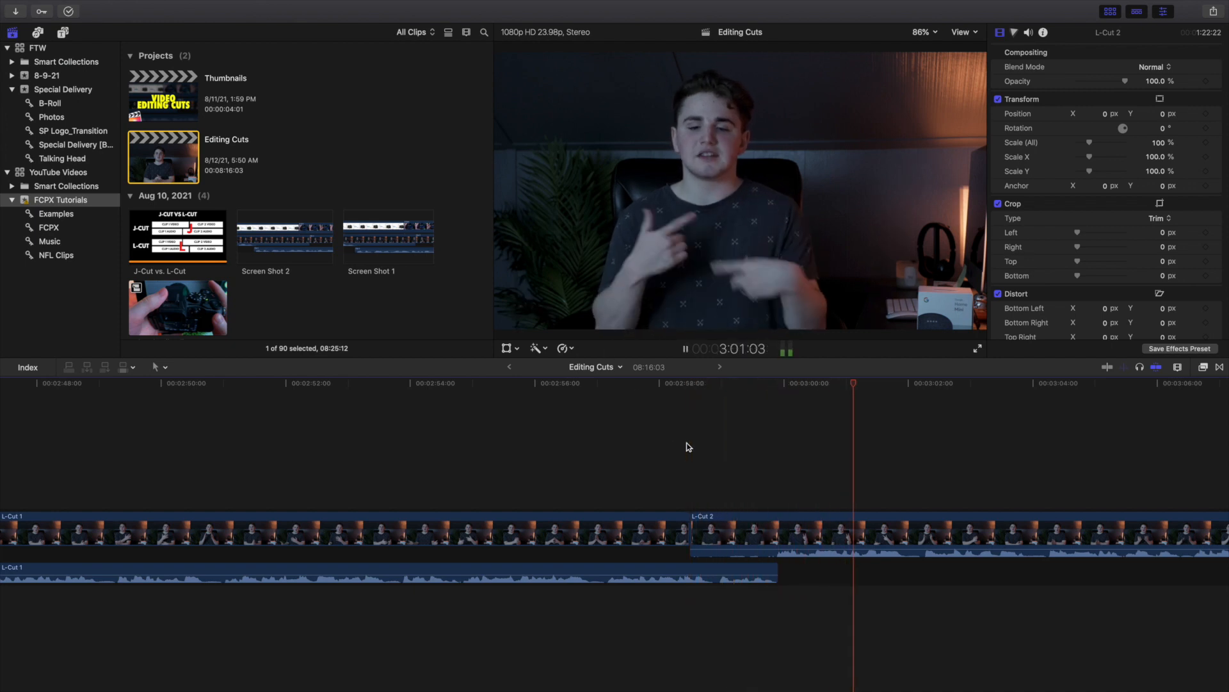
{"action": "key", "text": "space"}
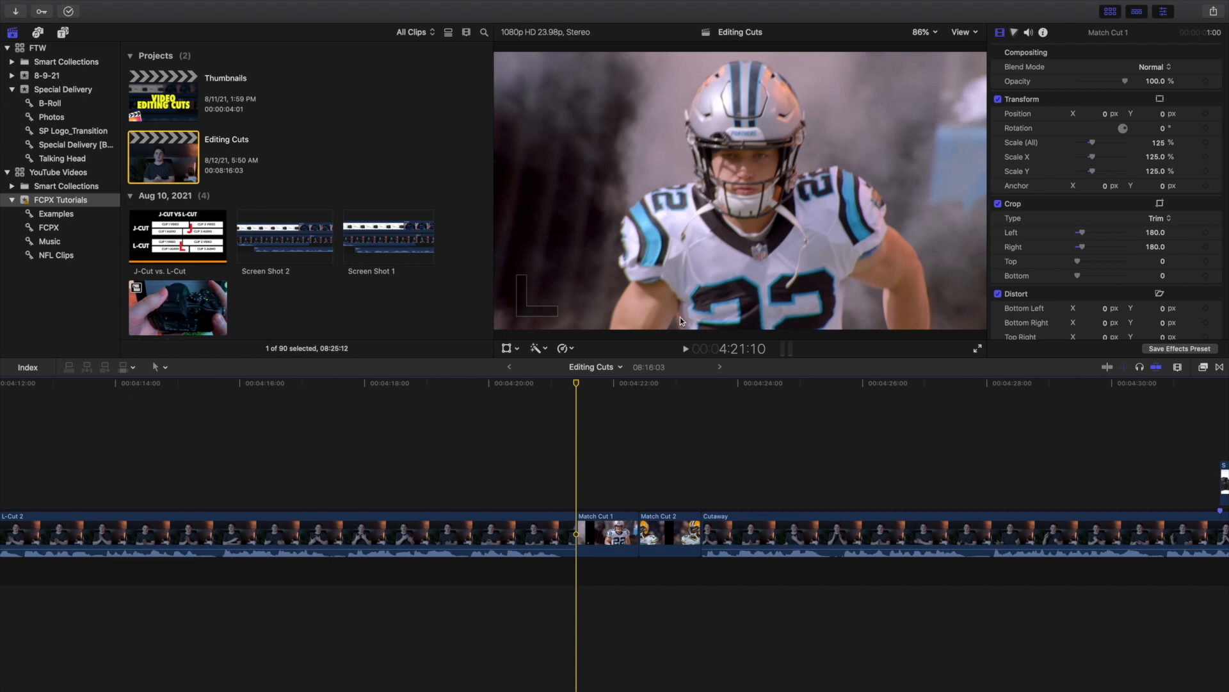
- Play the match cut from Match Cut 1 to Match Cut 2 and return the playhead to 4:21:10
{"action": "key", "text": "space"}
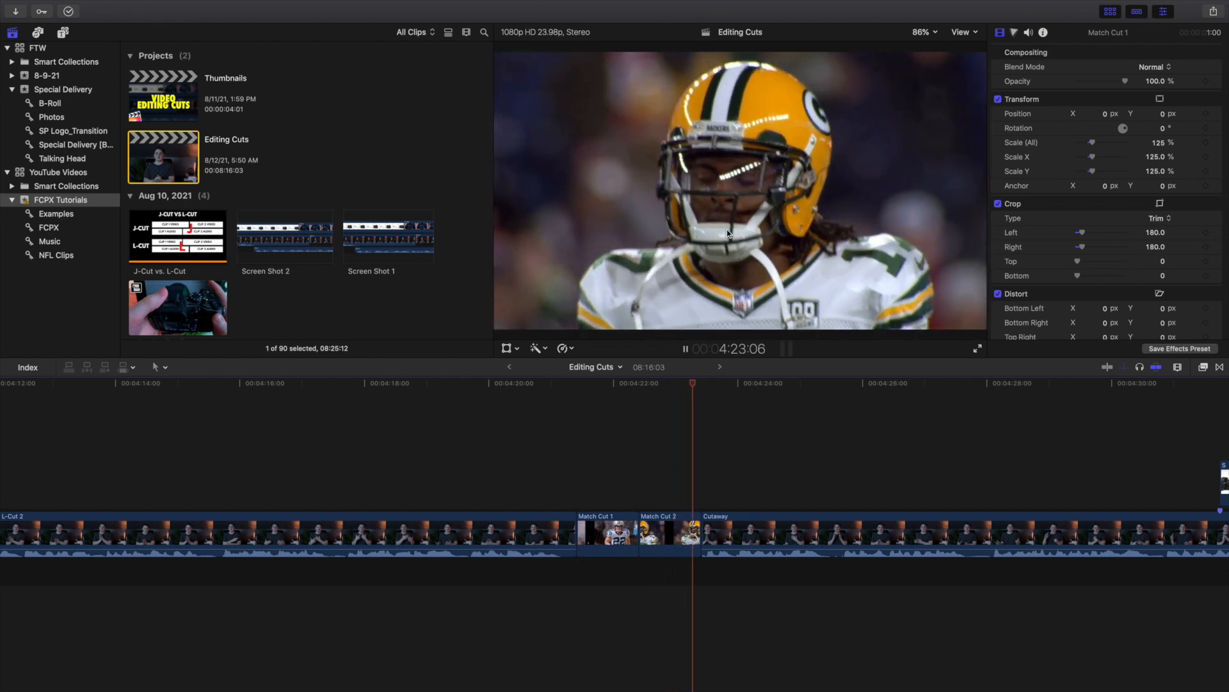
{"action": "left_click", "coordinate": [579, 460]}
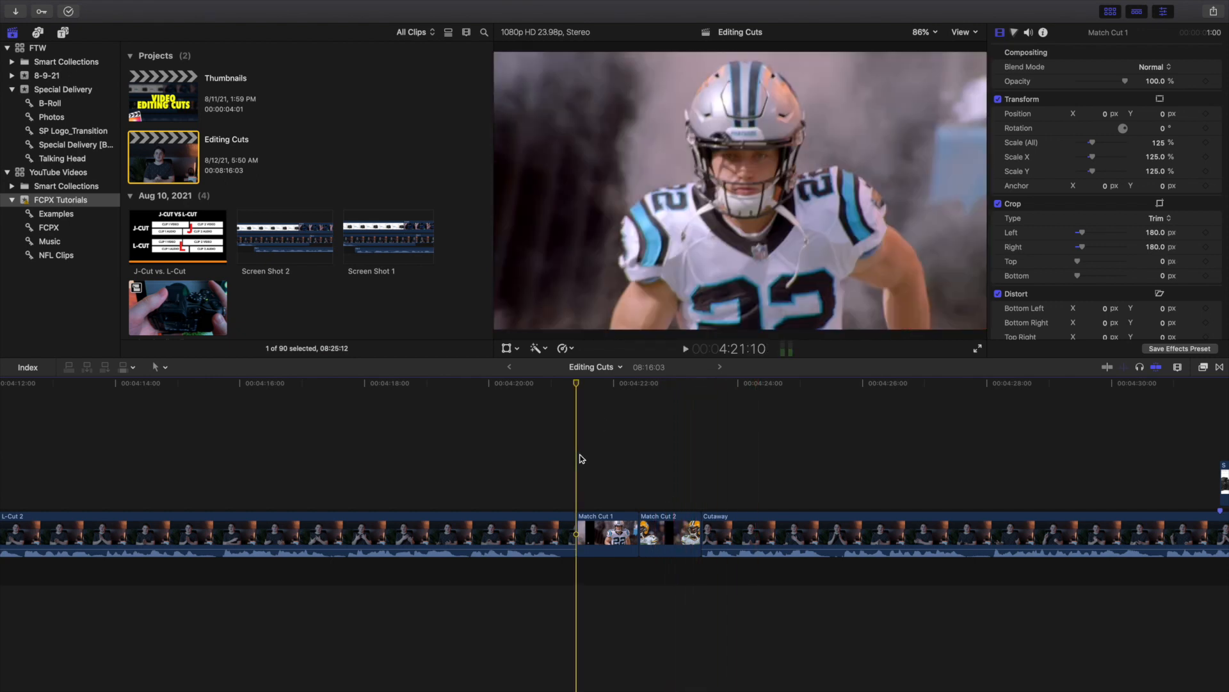
{"action": "key", "text": "space"}
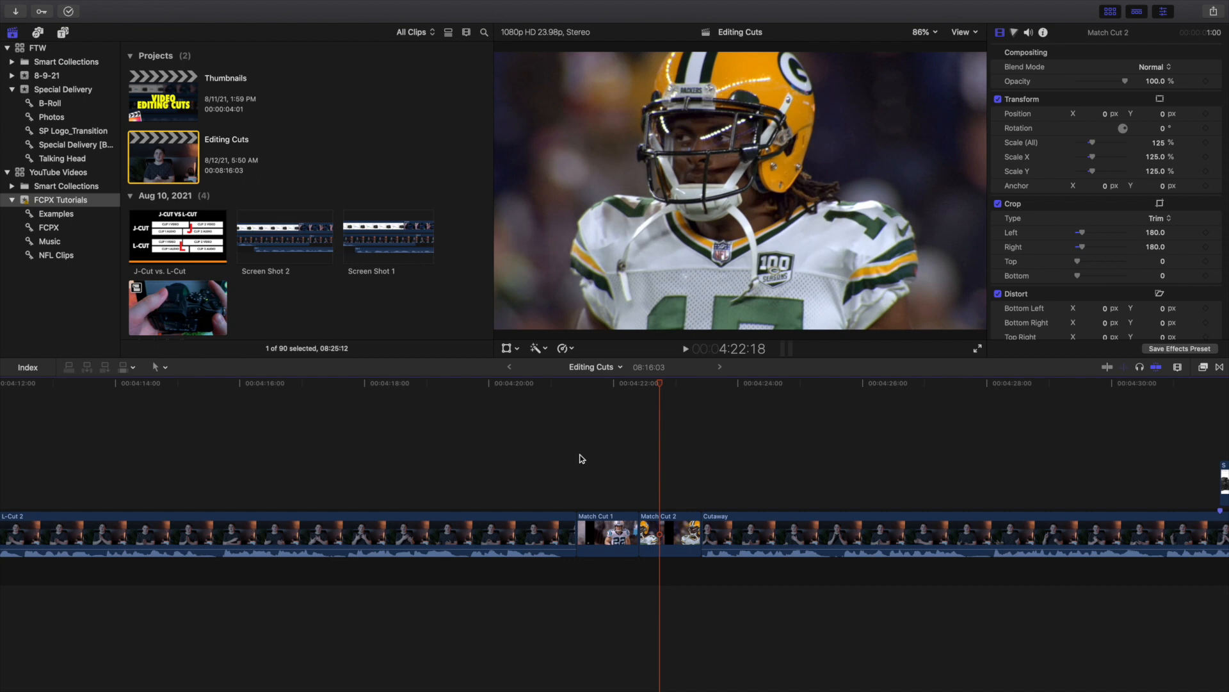
{"action": "key", "text": "shift+slash"}
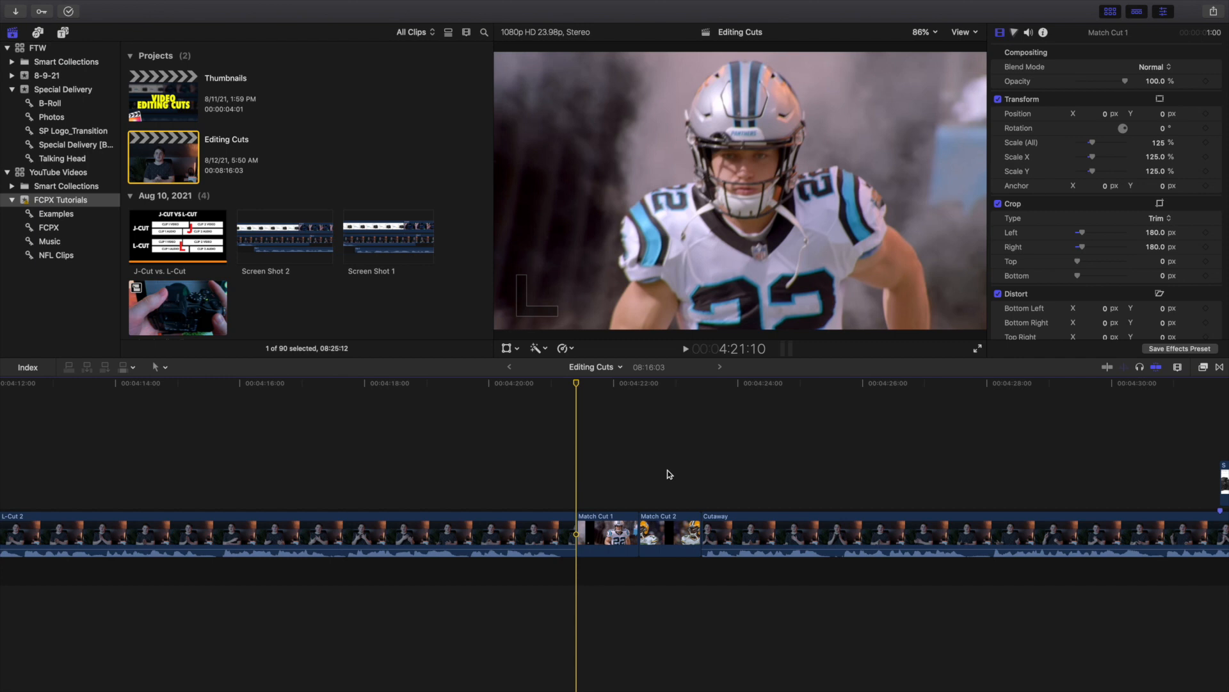
- Replay the match cut from Match Cut 1 into Match Cut 2
{"action": "key", "text": "space"}
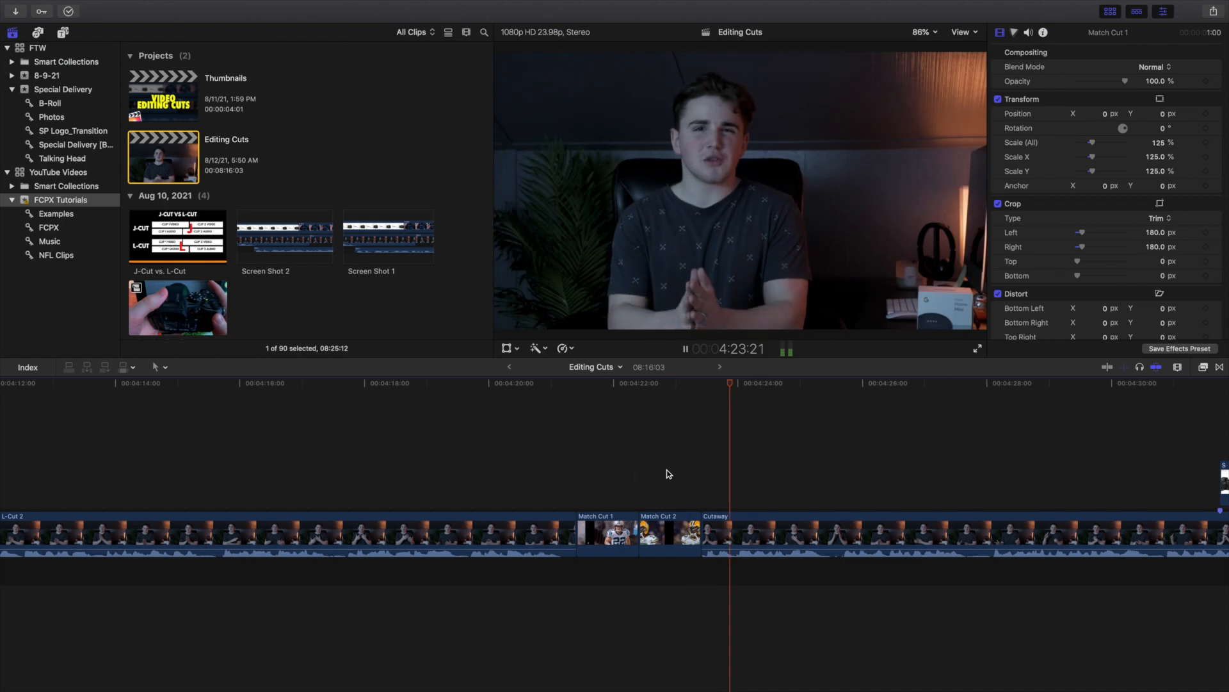
{"action": "left_click", "coordinate": [571, 480]}
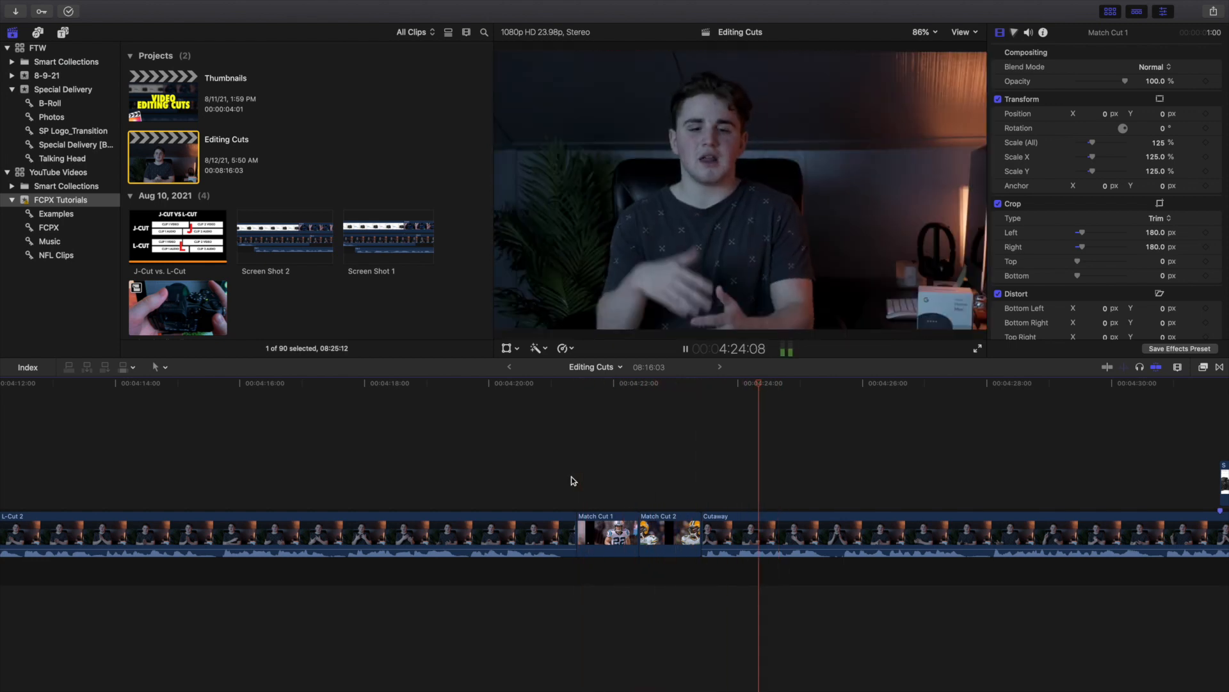
{"action": "key", "text": "space"}
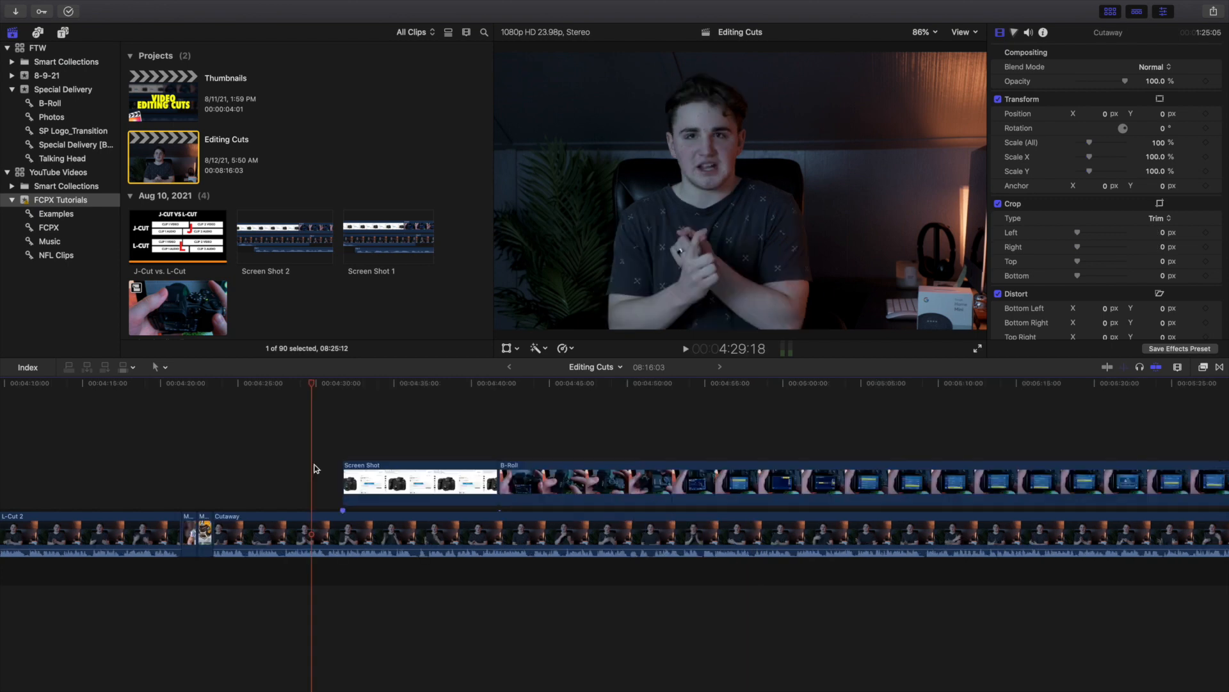
- Play the Cutaway clip from before the Screen Shot overlay into the B-Roll to examine the cutaways, repeating it from the start
{"action": "left_click", "coordinate": [298, 472]}
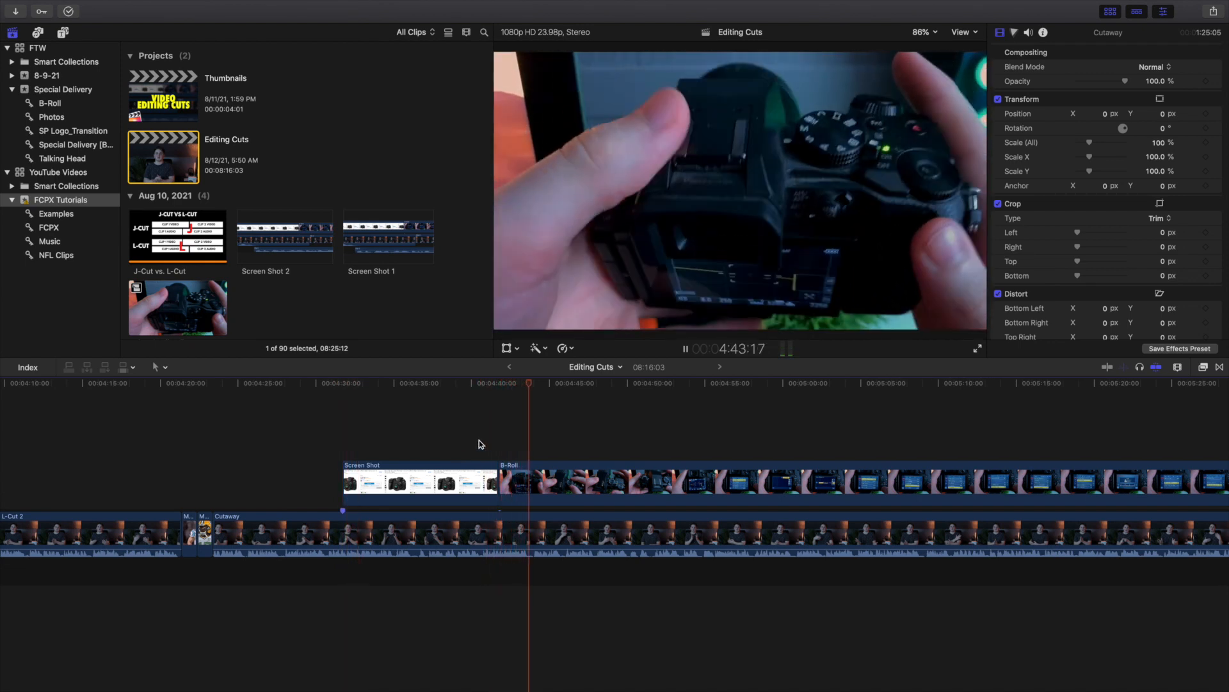
{"action": "left_click", "coordinate": [327, 461]}
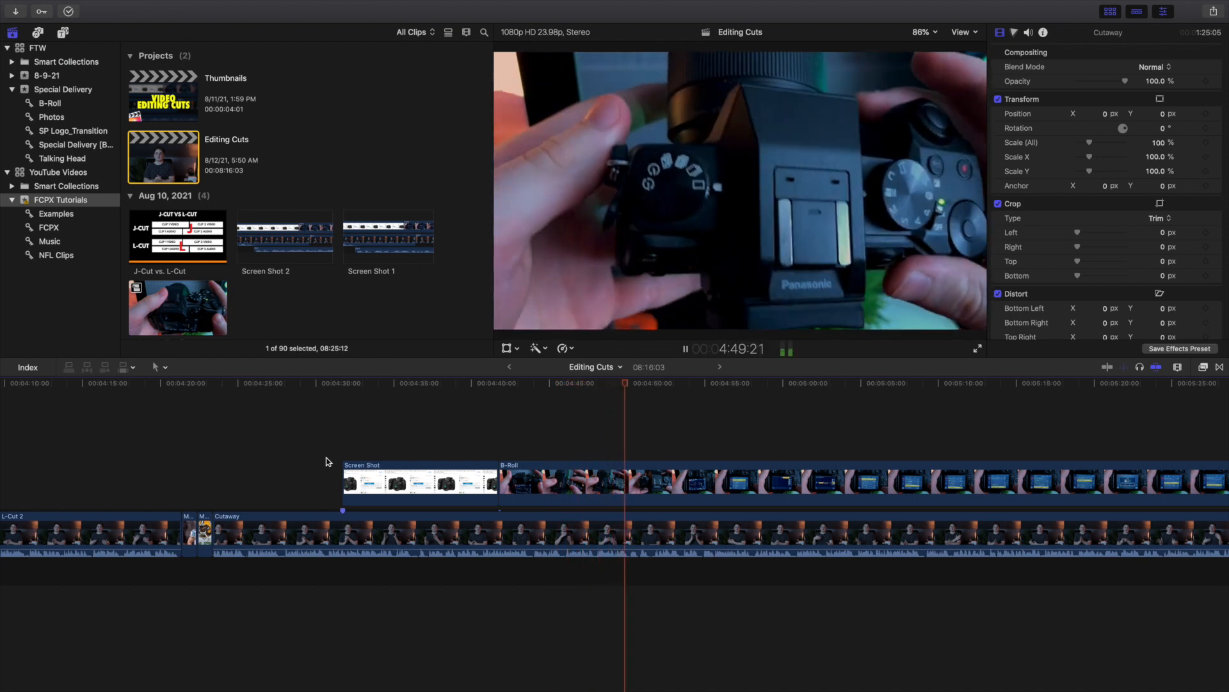
{"action": "key", "text": "space"}
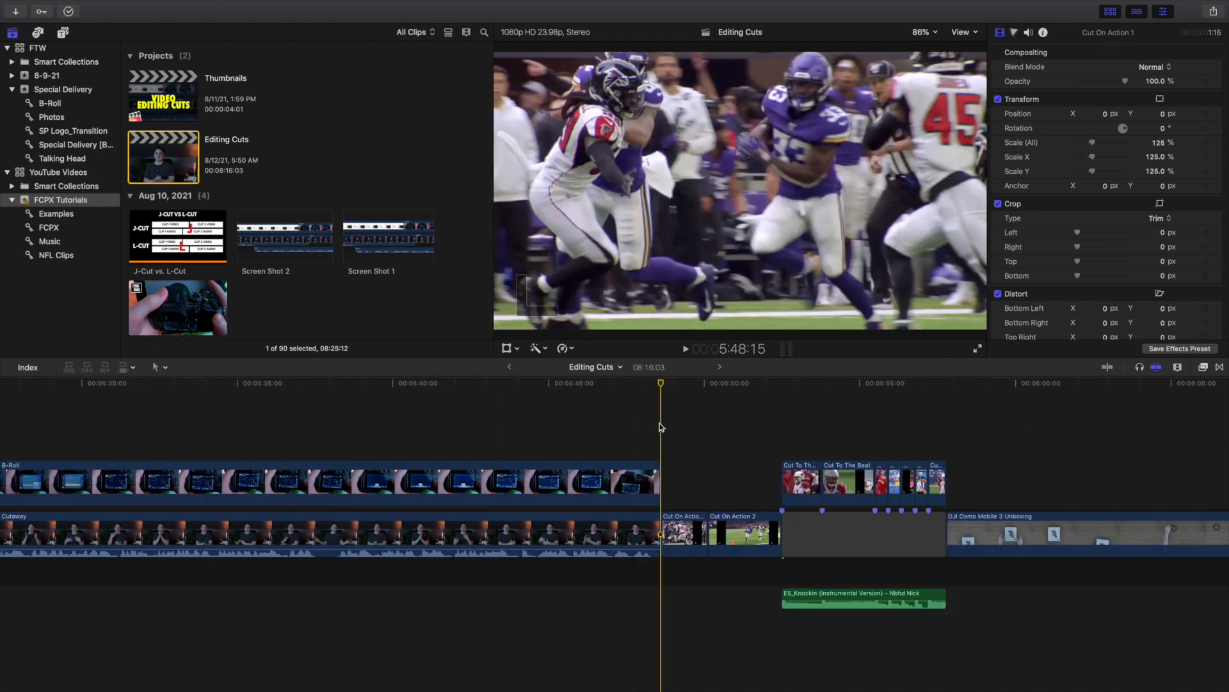
- Play from Cut On Action 1 into Cut On Action 2 and step frame by frame across the cut to examine the matching movement
{"action": "key", "text": "super+equal"}
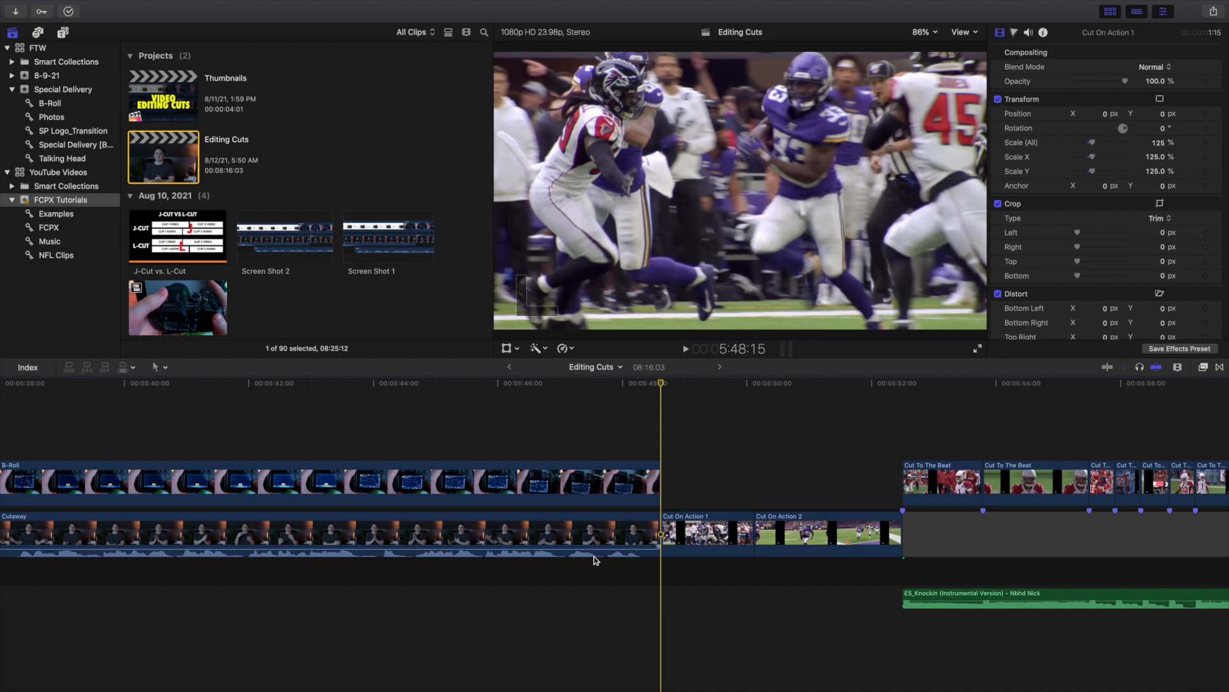
{"action": "key", "text": "space"}
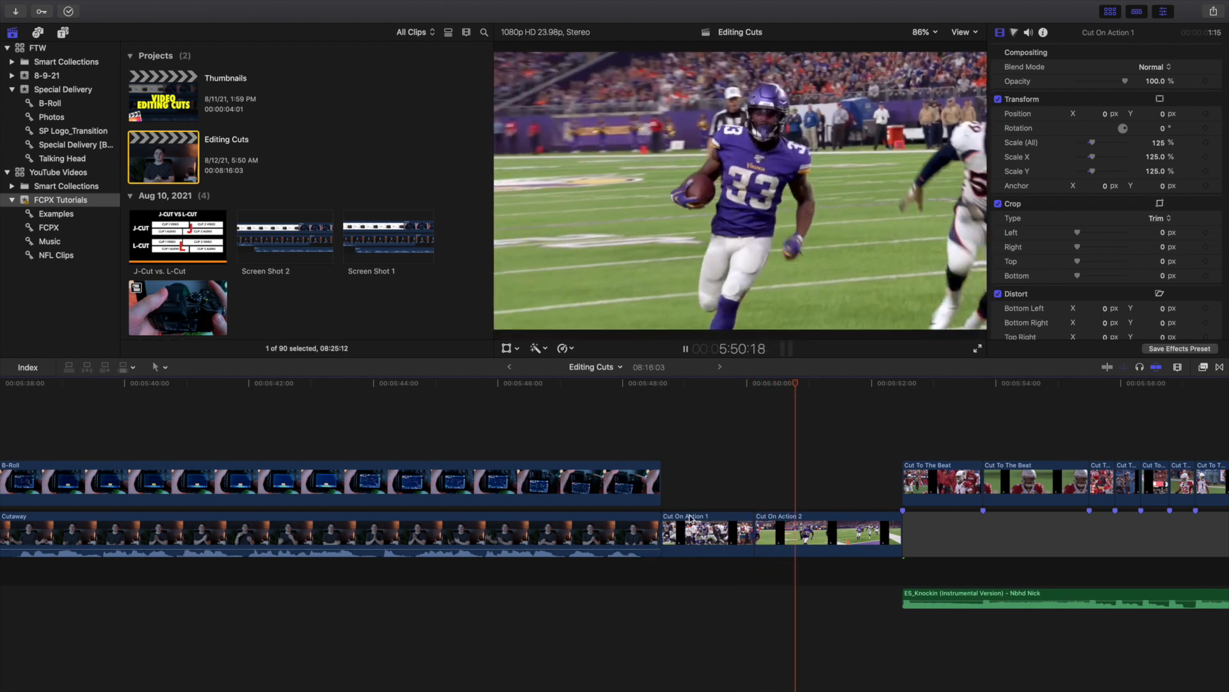
{"action": "left_click", "coordinate": [703, 490]}
{"action": "left_click", "coordinate": [703, 490]}
{"action": "key", "text": "space"}
{"action": "key", "text": "Right"}
{"action": "key", "text": "Right"}
{"action": "key", "text": "Right"}
{"action": "key", "text": "Right"}
{"action": "key", "text": "Right"}
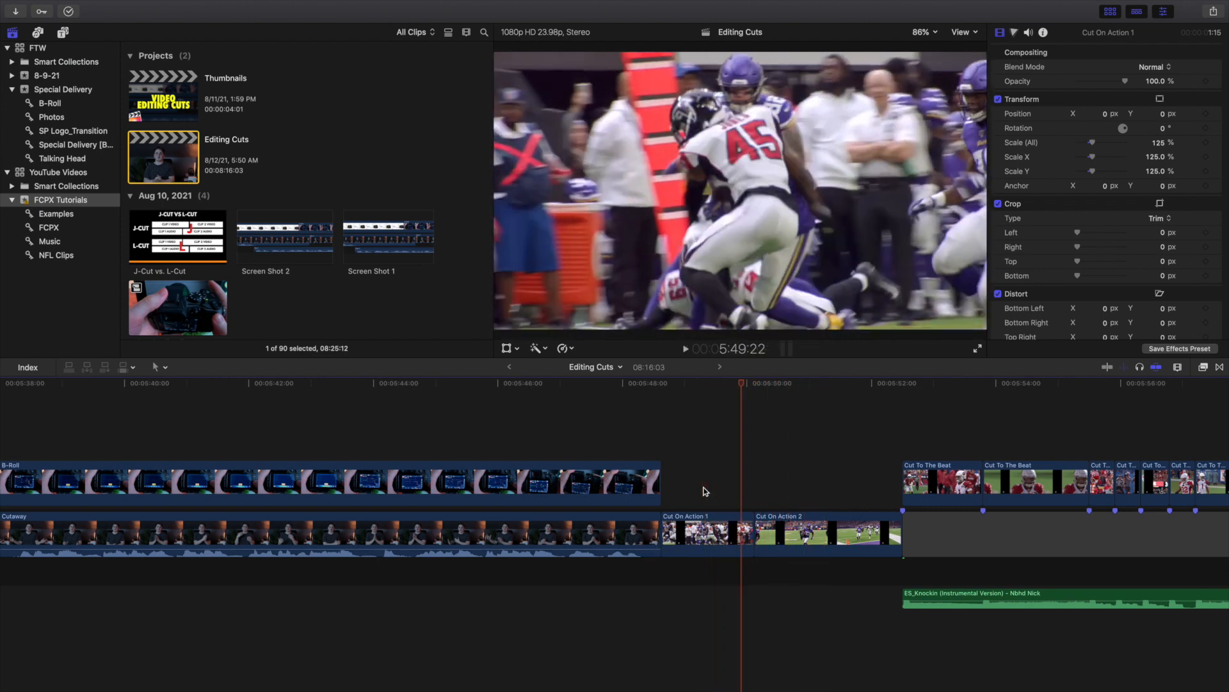
{"action": "key", "text": "Right"}
{"action": "key", "text": "Right"}
{"action": "key", "text": "Right"}
{"action": "key", "text": "Right"}
{"action": "key", "text": "Right"}
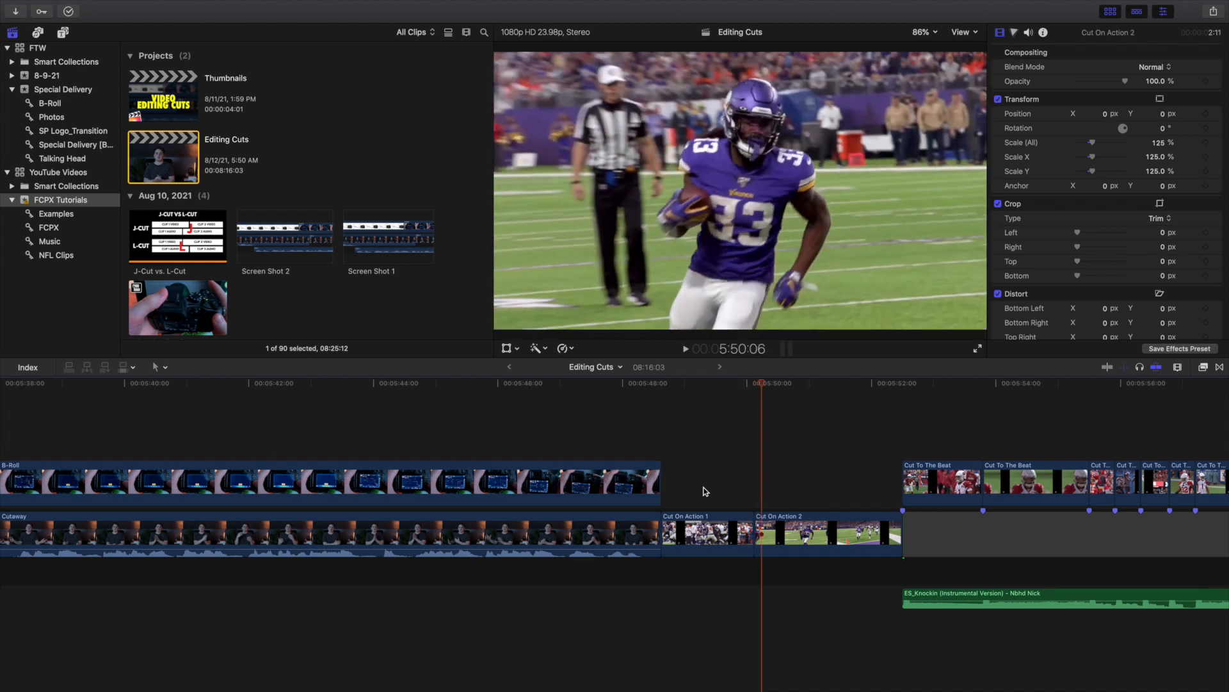
{"action": "left_click", "coordinate": [714, 488]}
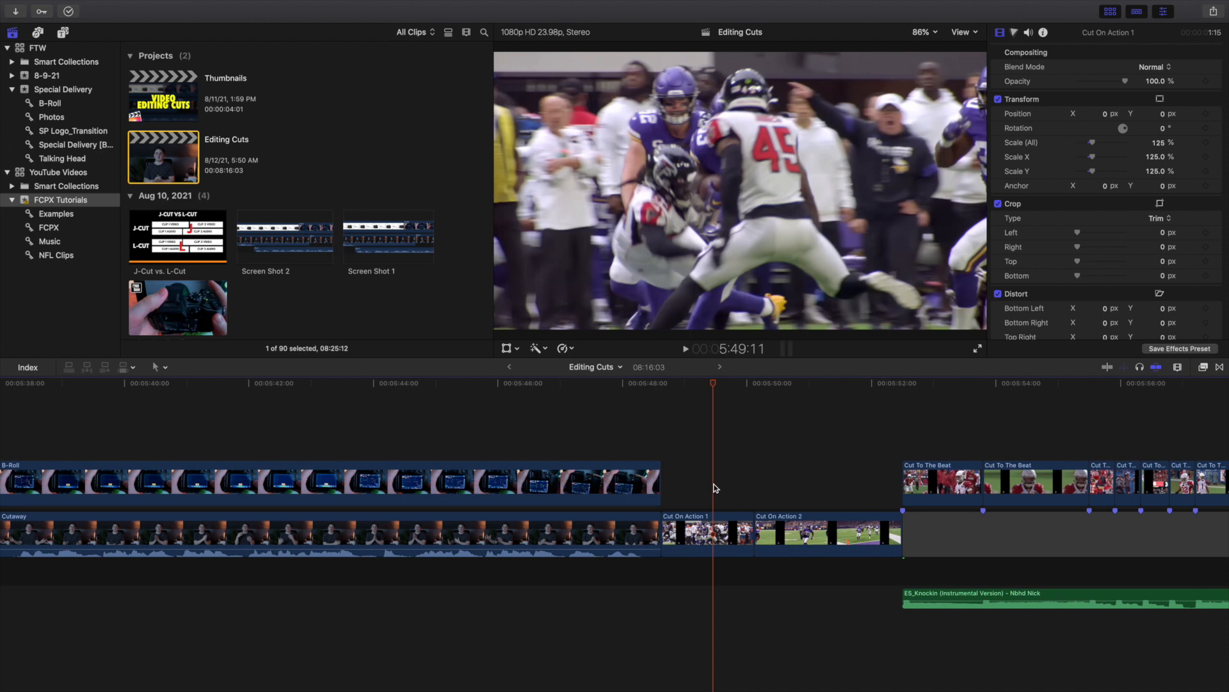
- Replay the cut on action from the start of Cut On Action 1 at 5:48:15 several times
{"action": "left_click", "coordinate": [661, 446]}
{"action": "key", "text": "space"}
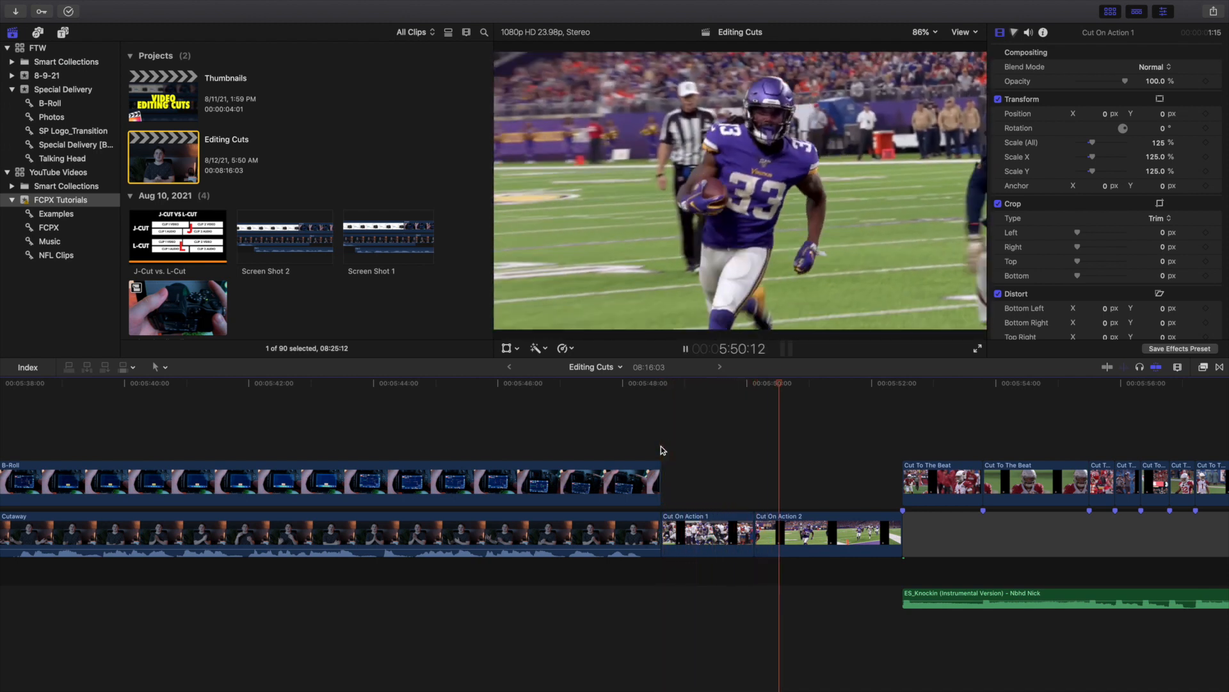
{"action": "key", "text": "space"}
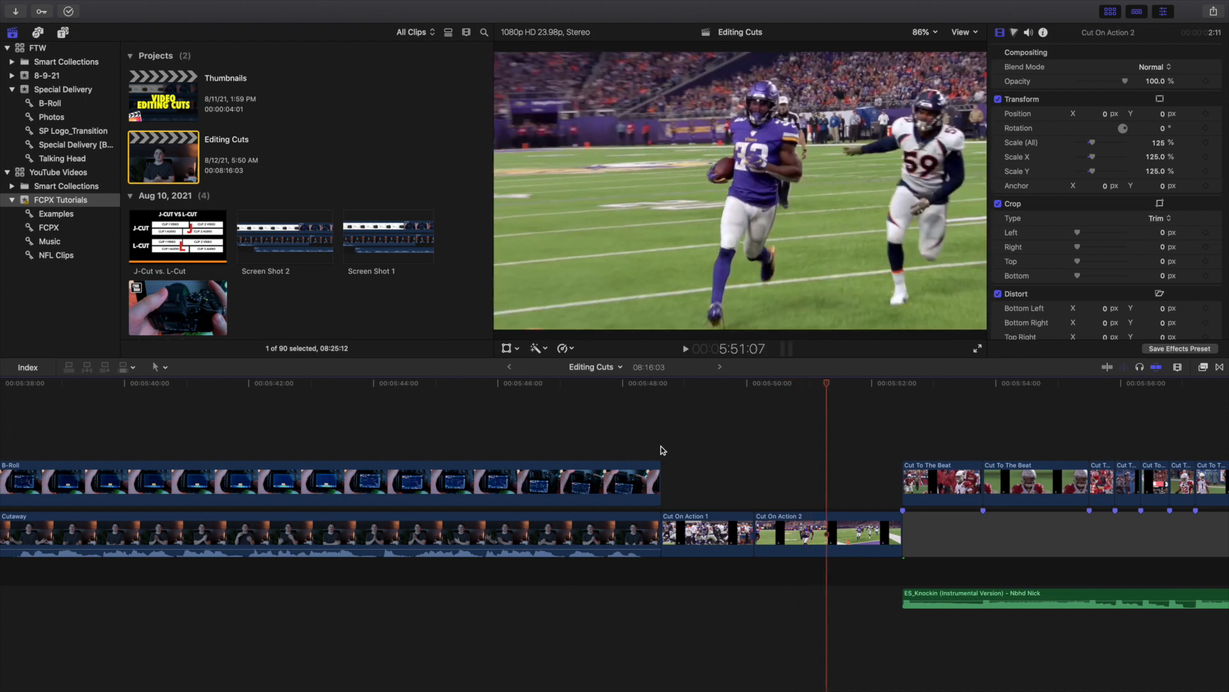
{"action": "left_click", "coordinate": [661, 446]}
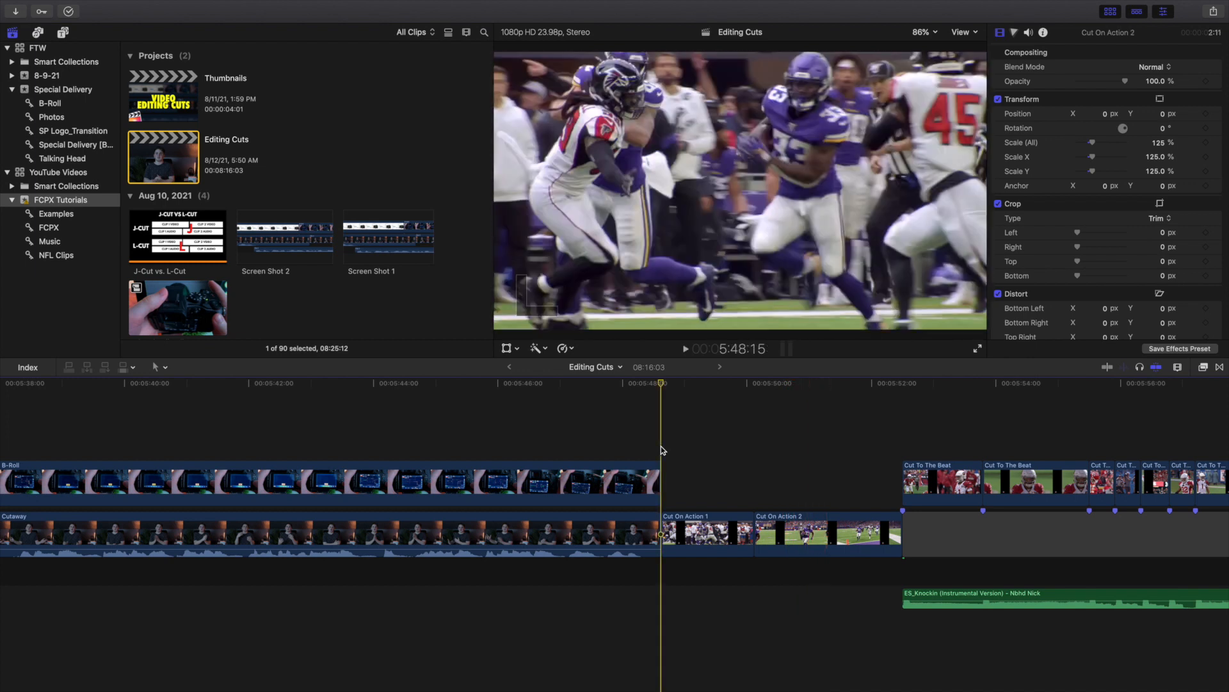
{"action": "key", "text": "space"}
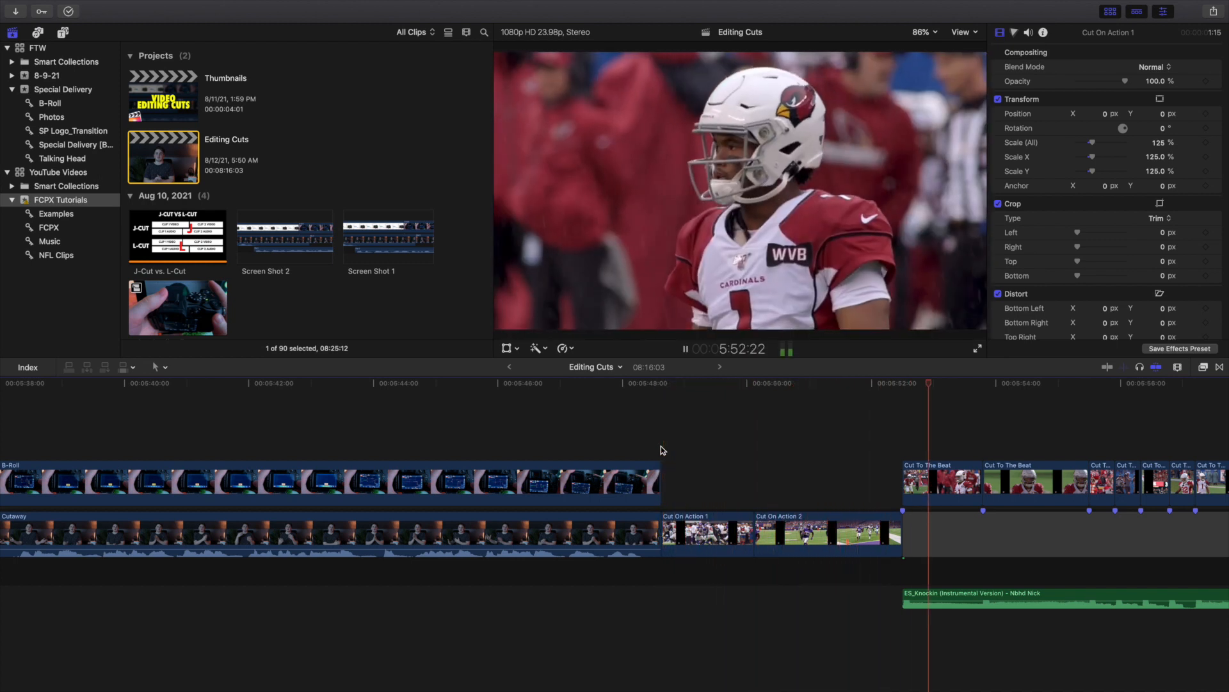
{"action": "left_click", "coordinate": [660, 446]}
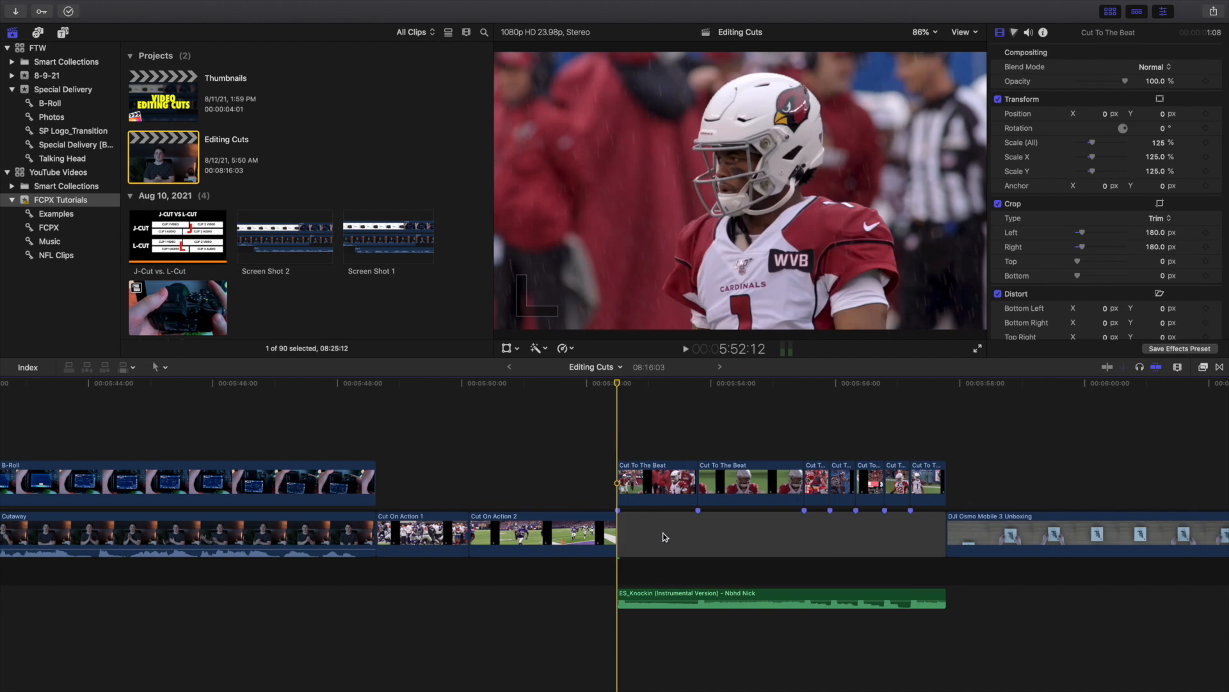
- Check the start of each short Cut To The Beat clip in turn and return the playhead to the sequence's start at 5:52:12
{"action": "scroll", "coordinate": [666, 538], "scroll_direction": "left", "scroll_amount": 5}
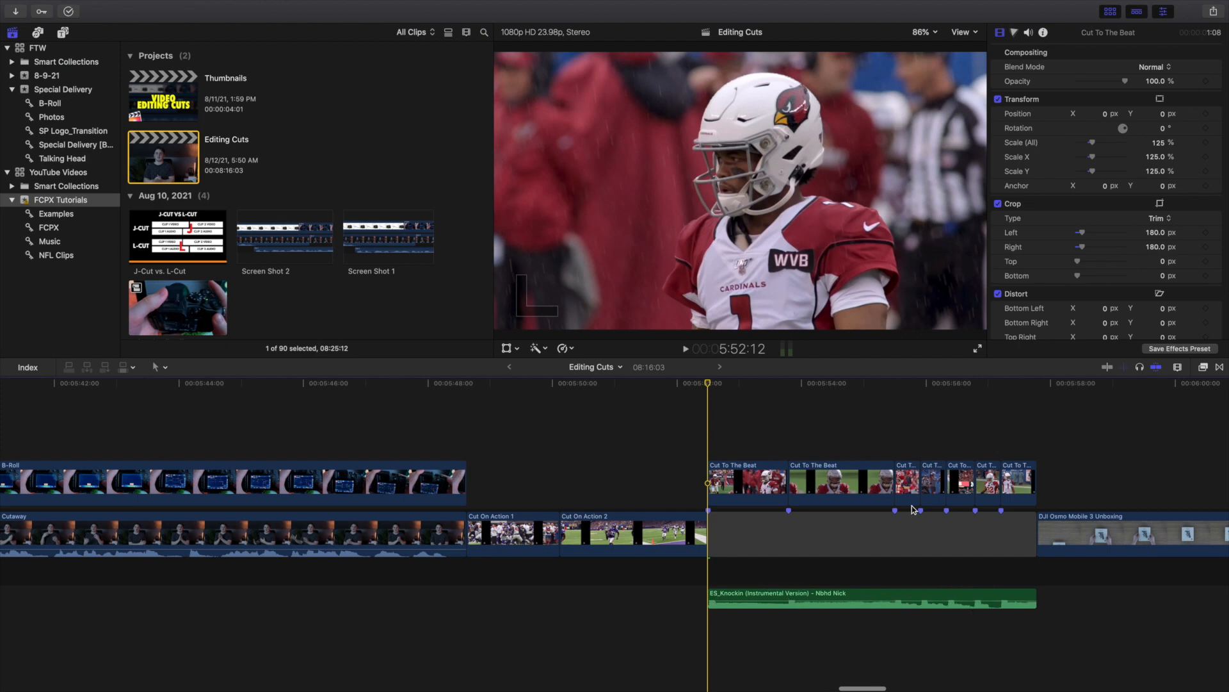
{"action": "left_click", "coordinate": [897, 453]}
{"action": "left_click", "coordinate": [922, 456]}
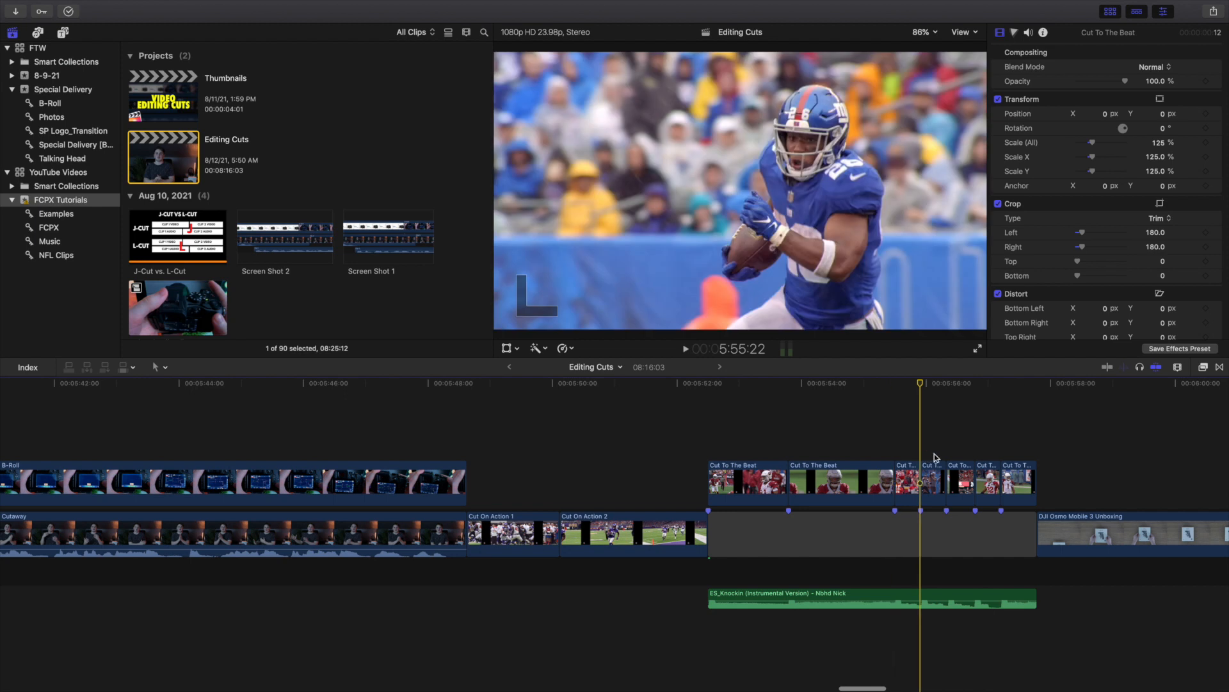
{"action": "left_click", "coordinate": [948, 455]}
{"action": "left_click", "coordinate": [977, 456]}
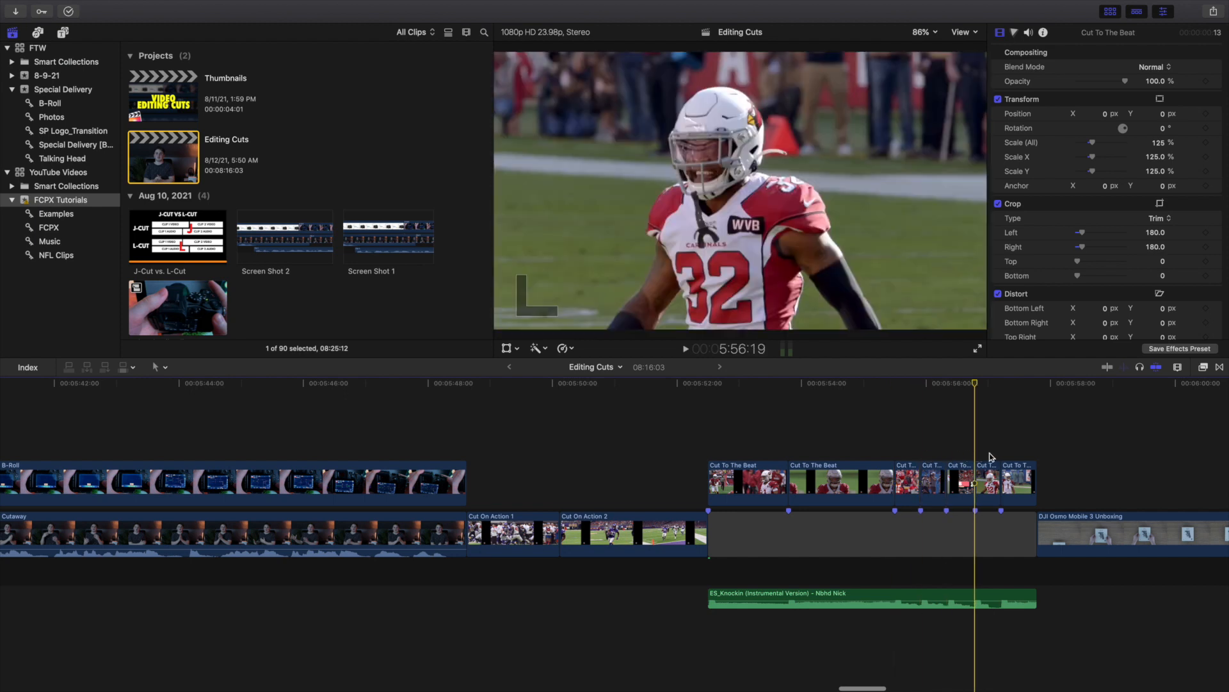
{"action": "left_click", "coordinate": [1001, 456]}
{"action": "left_click", "coordinate": [709, 445]}
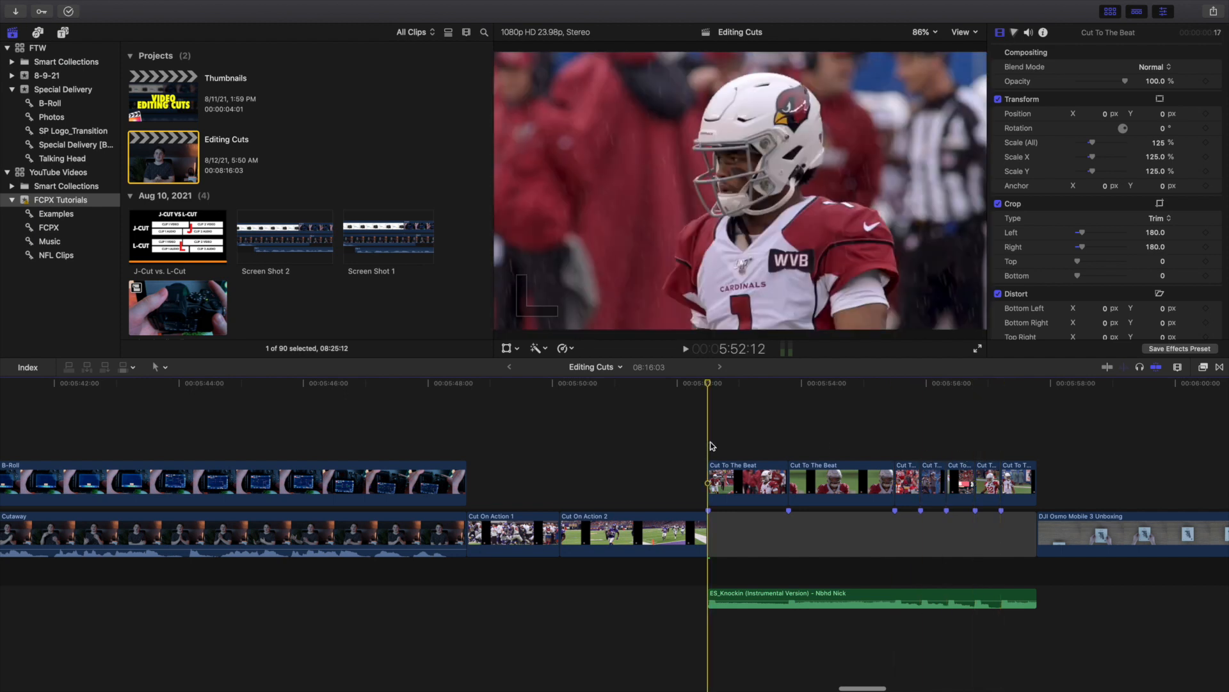
- Play the Cut To The Beat sequence with its music twice to examine how the cuts land on the beat
{"action": "key", "text": "space"}
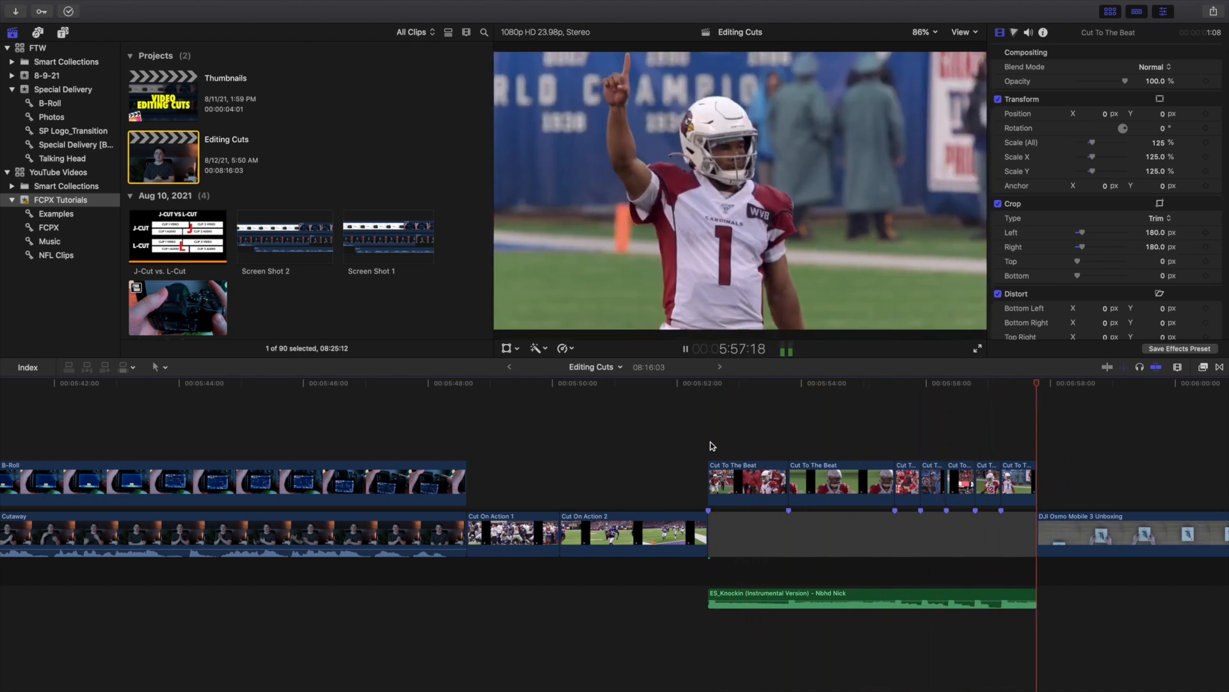
{"action": "left_click", "coordinate": [710, 447]}
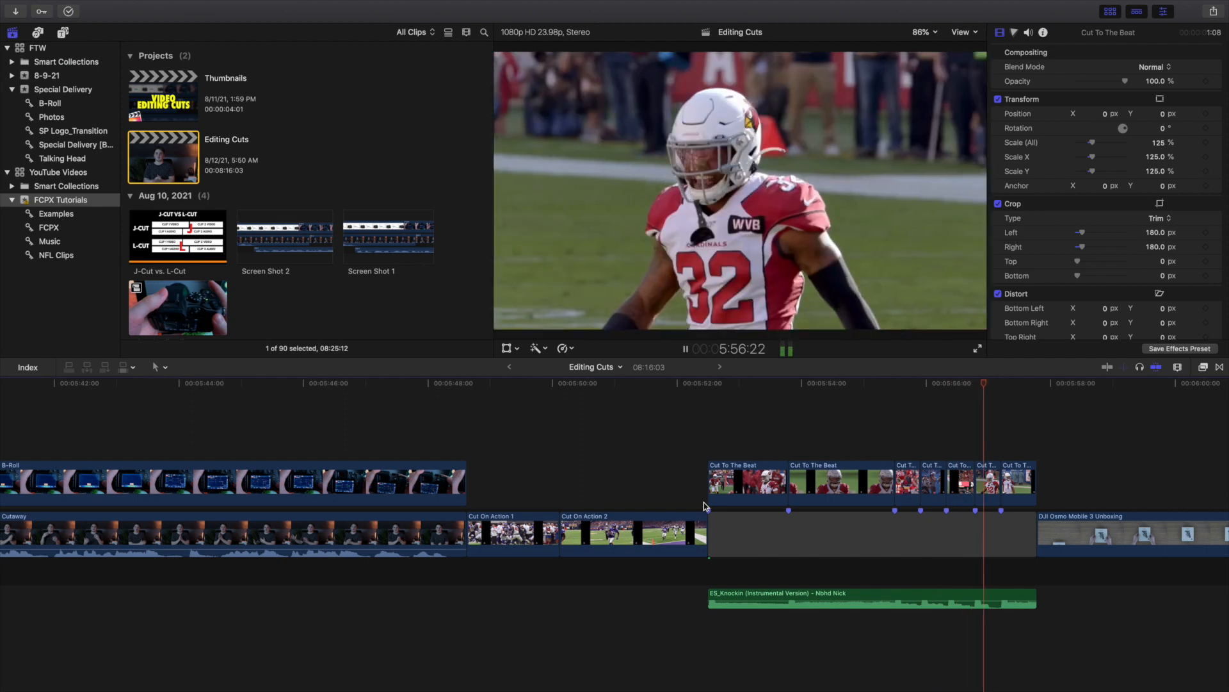
{"action": "key", "text": "k"}
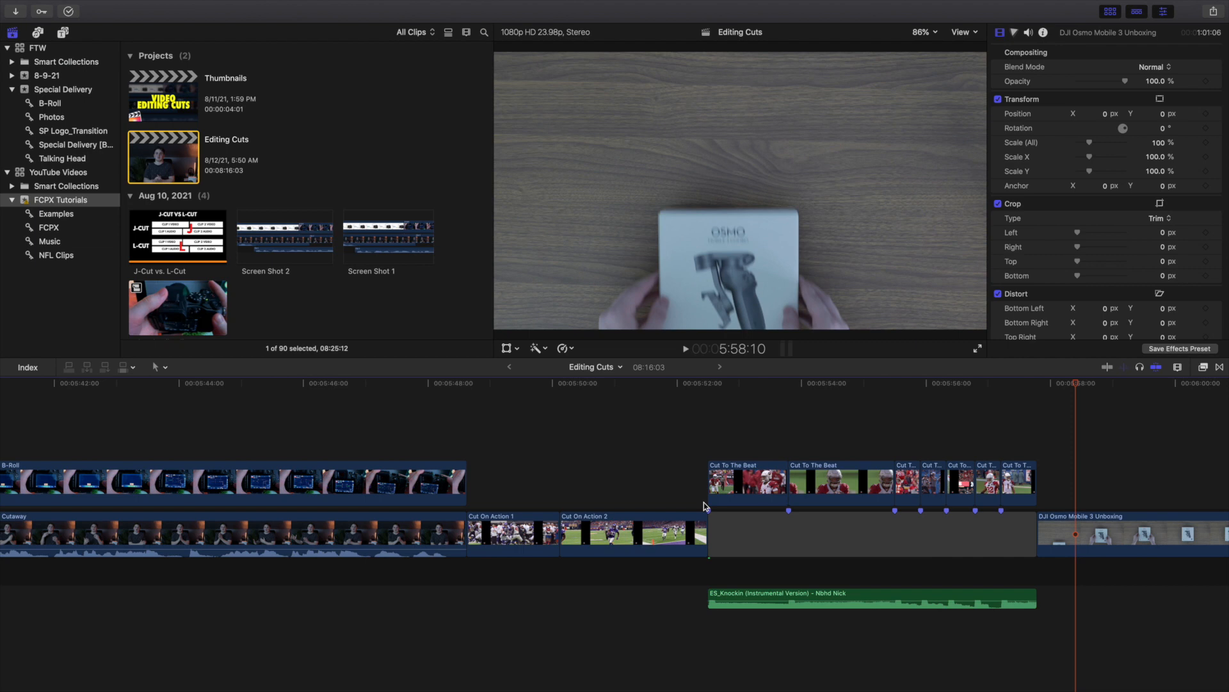
- Enable skimming to preview the DJI Osmo Mobile 3 Unboxing clip, and switch skimming off again
{"action": "key", "text": "super+minus"}
{"action": "key", "text": "super+minus"}
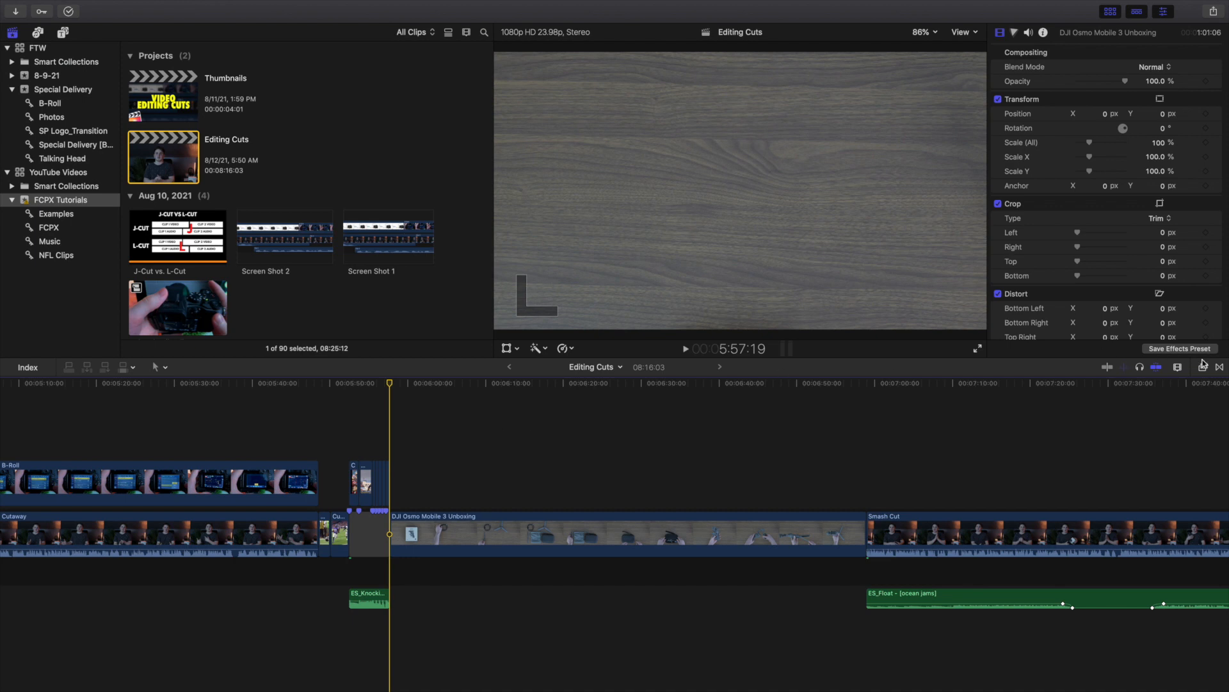
{"action": "left_click", "coordinate": [1108, 368]}
{"action": "key", "text": "s"}
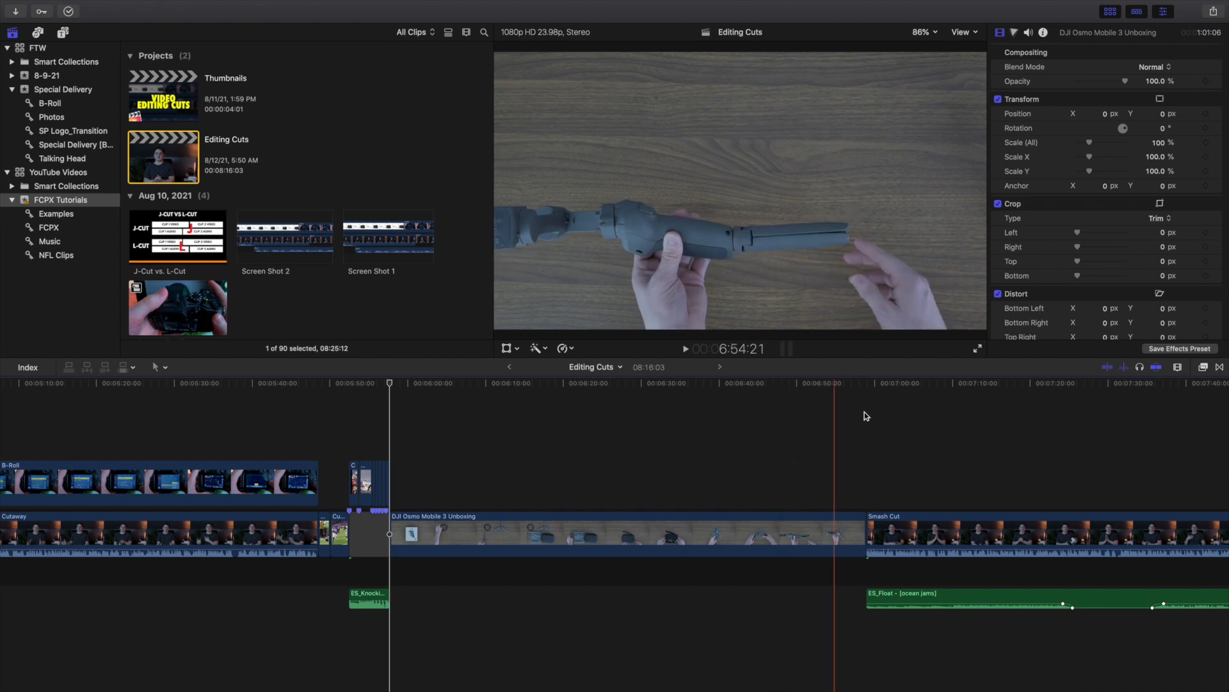
{"action": "left_click", "coordinate": [1108, 368]}
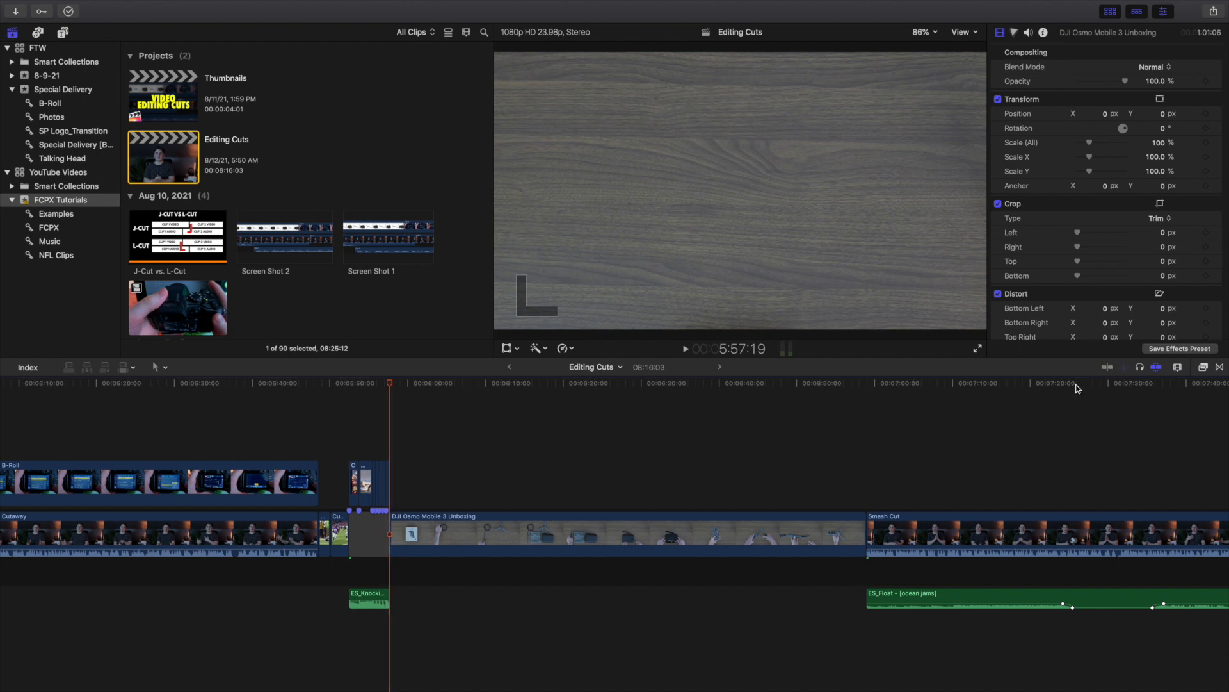
- Place the playhead at the Smash Cut clip's start, skim through the clip, and move on to the start of Mahomes Pic 11
{"action": "left_click", "coordinate": [1013, 448]}
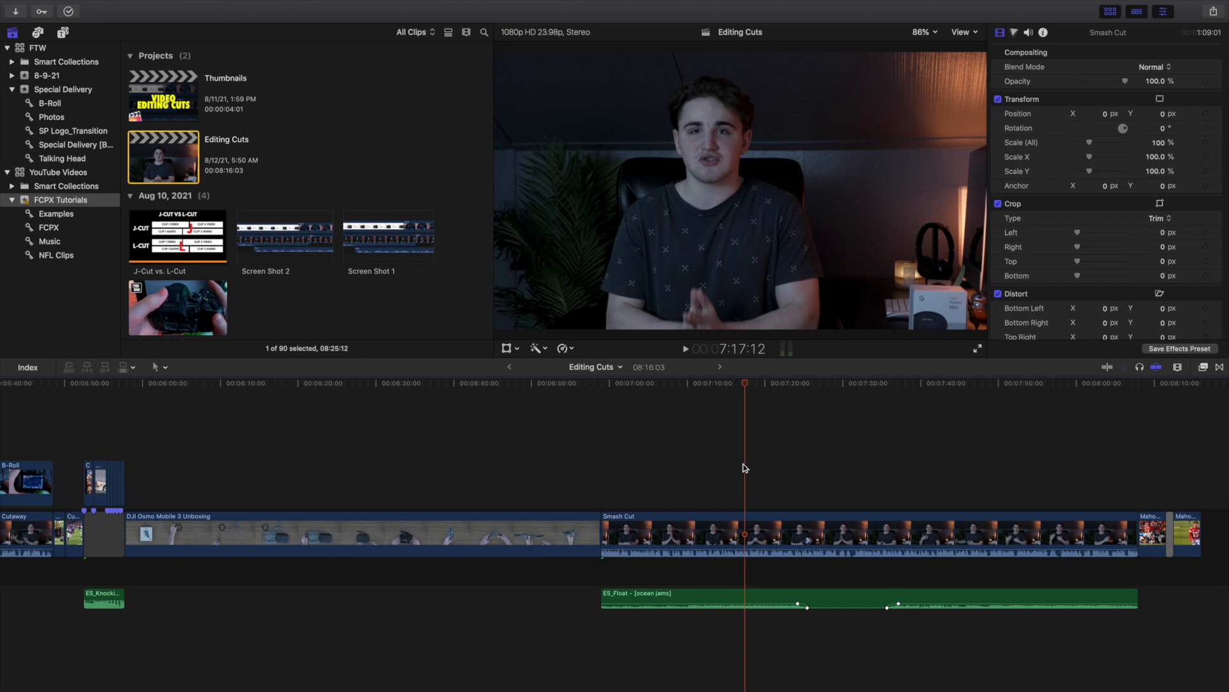
{"action": "left_click", "coordinate": [604, 479]}
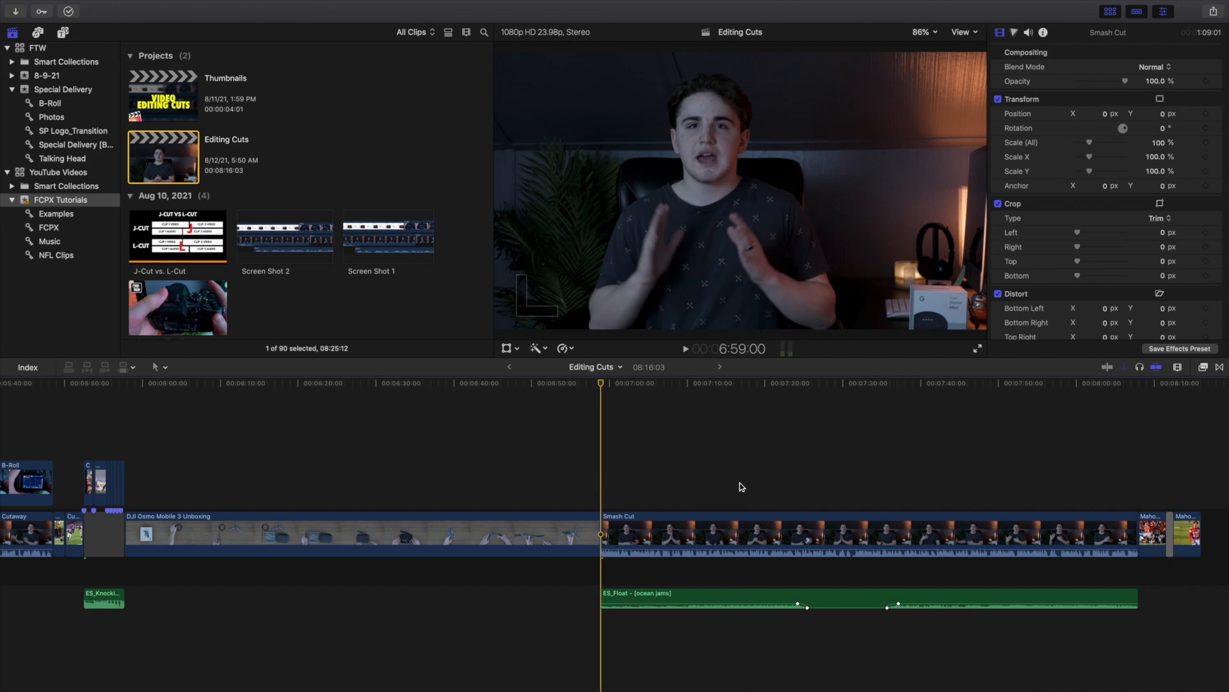
{"action": "left_click", "coordinate": [1102, 367]}
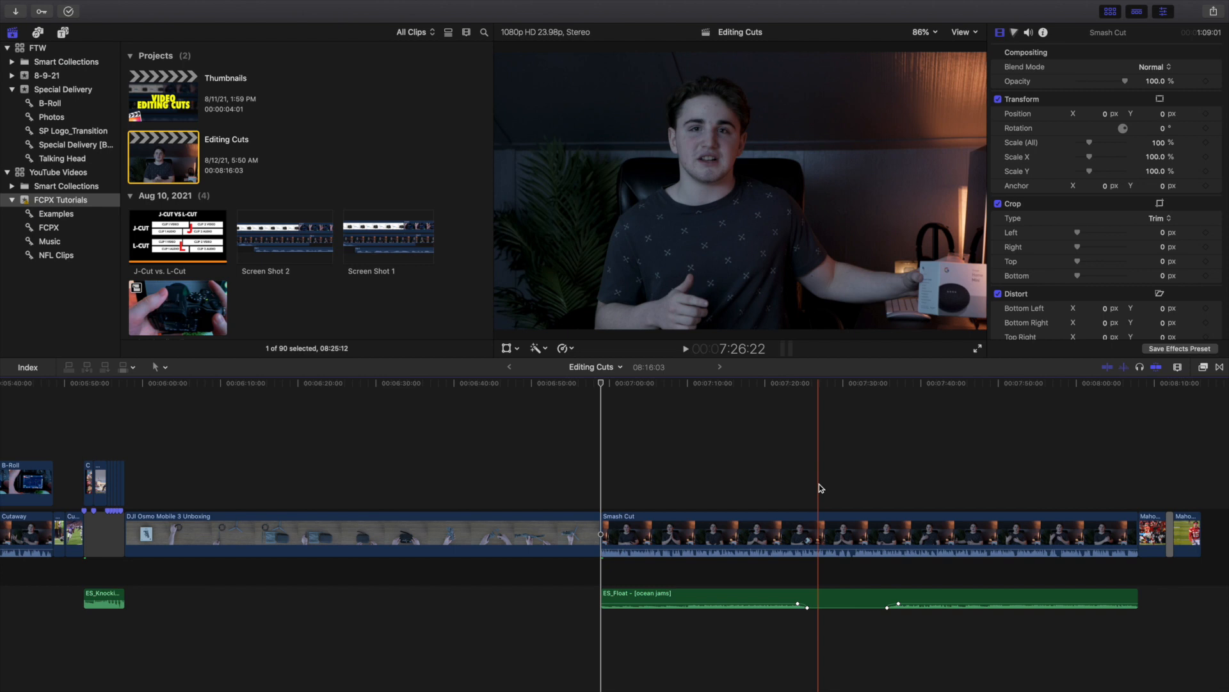
{"action": "key", "text": "Down"}
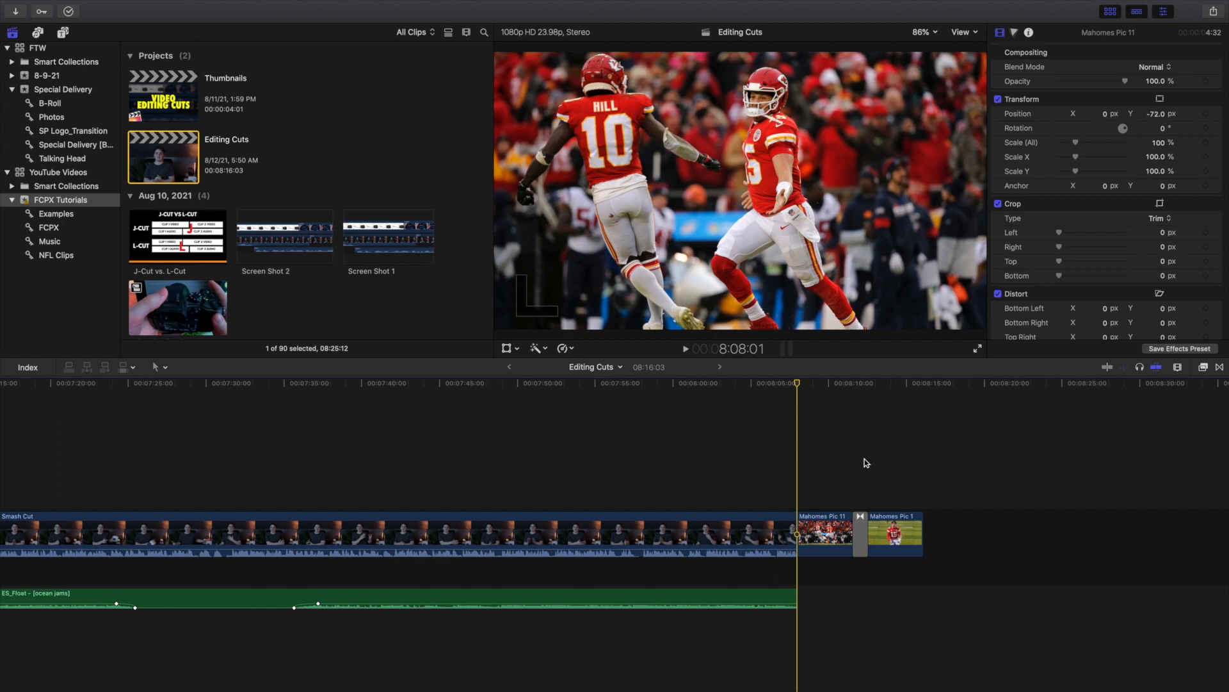
- Play the cross dissolve from Mahomes Pic 11 to Mahomes Pic 1 repeatedly and inspect the transition's settings
{"action": "key", "text": "space"}
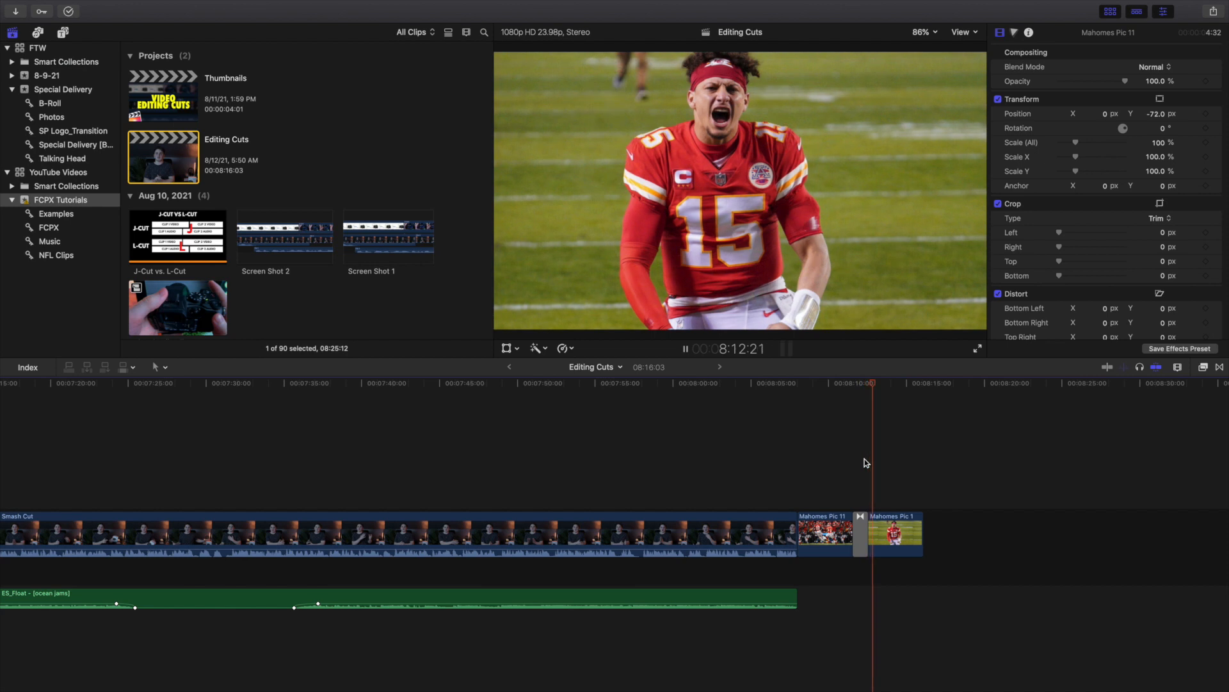
{"action": "key", "text": "space"}
{"action": "left_click", "coordinate": [860, 520]}
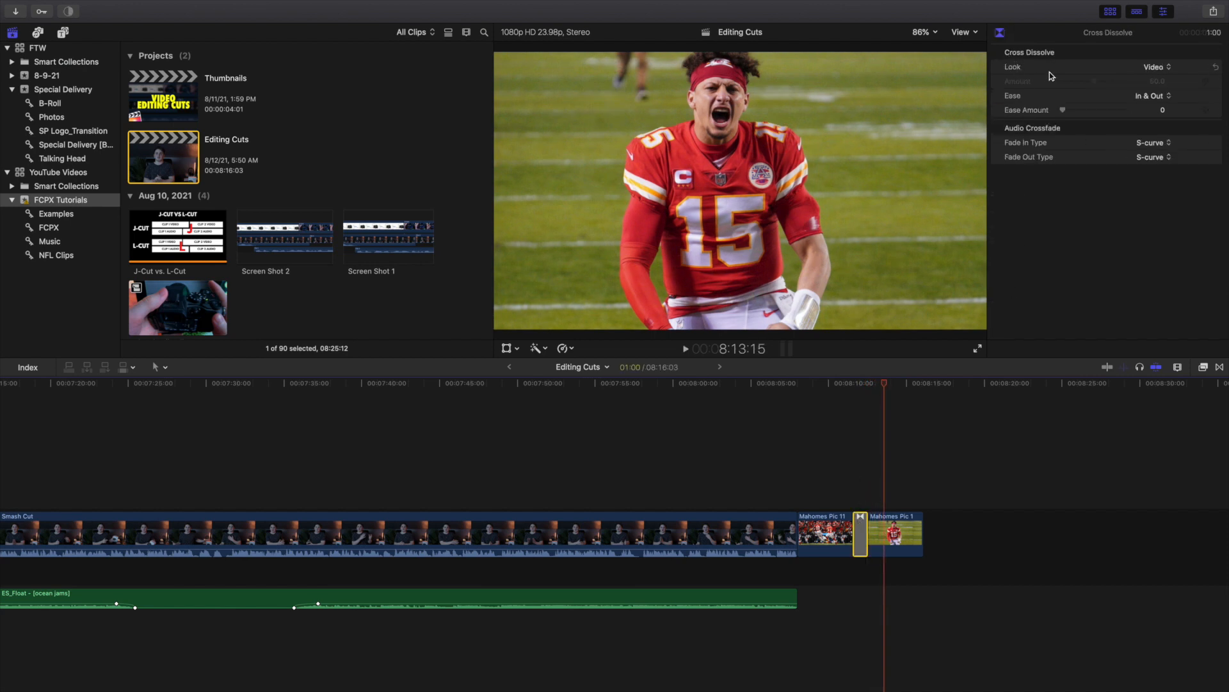
{"action": "left_click", "coordinate": [804, 457]}
{"action": "key", "text": "space"}
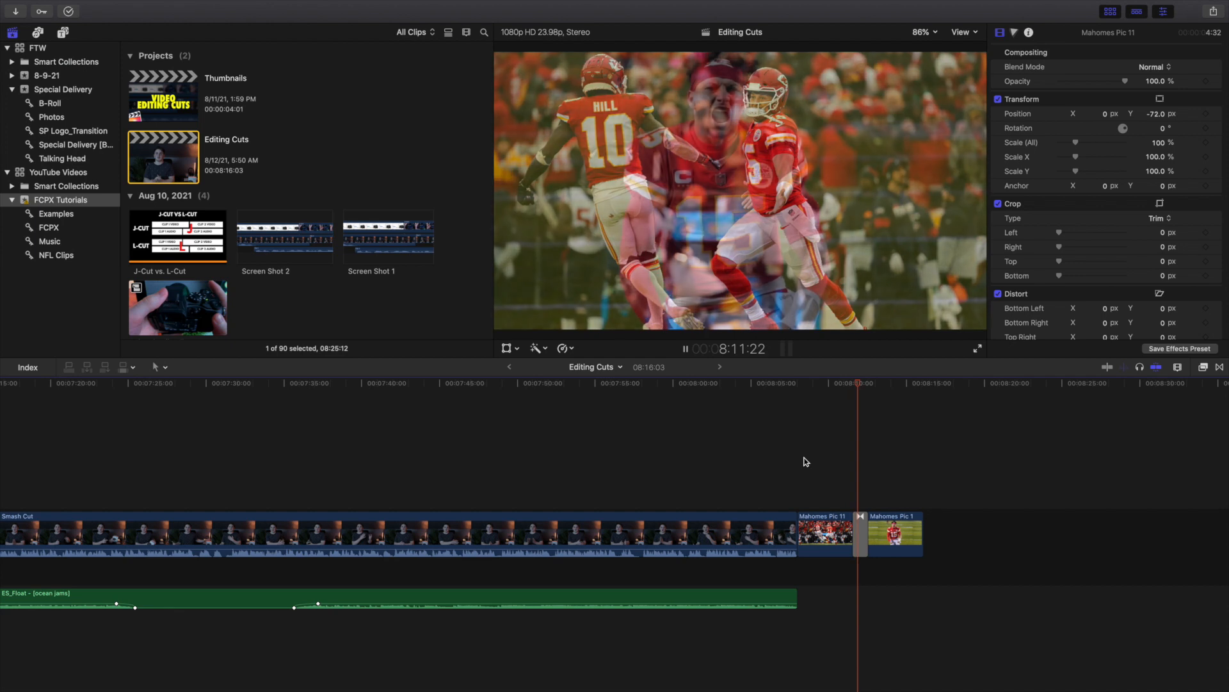
{"action": "left_click", "coordinate": [832, 463]}
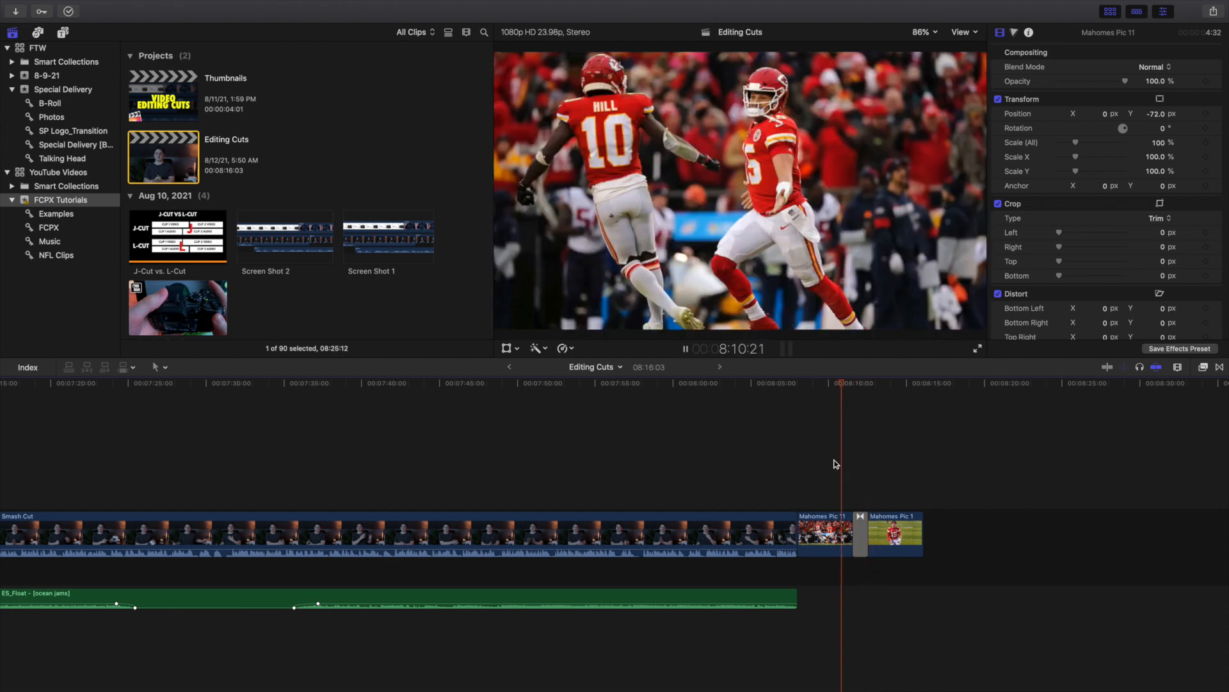